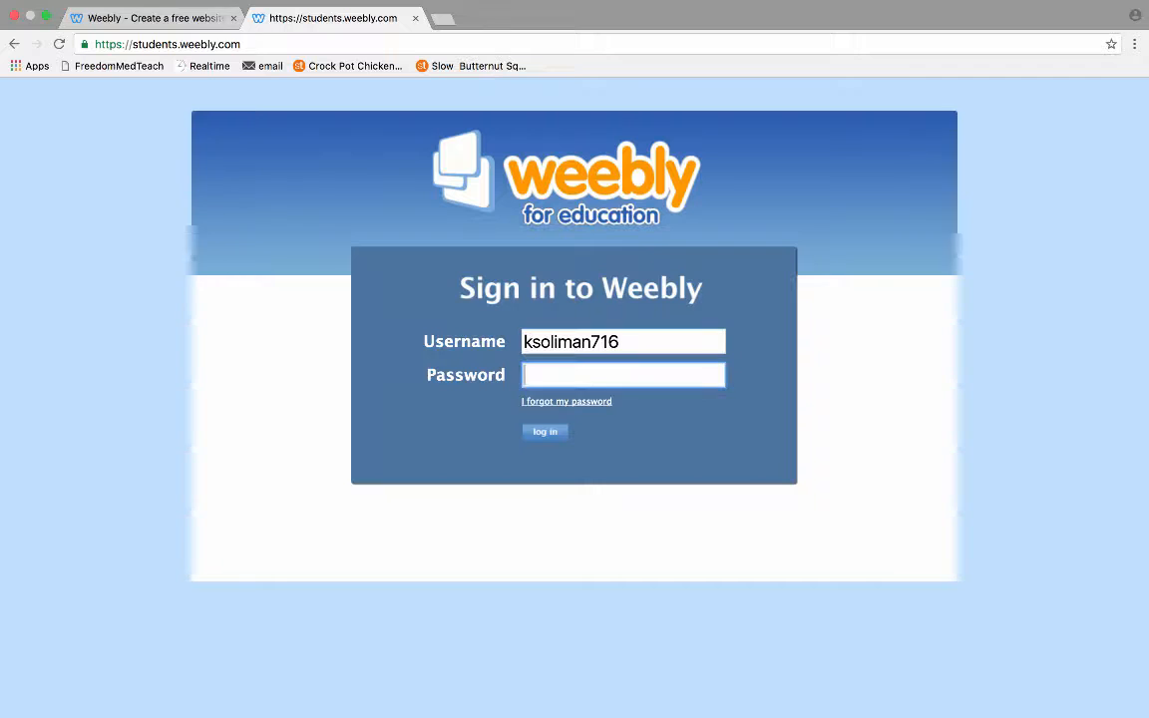
Sign in to Weebly for Education with the student account's password.
{"action": "key", "text": "Tab"}
{"action": "type", "text": "••••••••"}
{"action": "key", "text": "Return"}
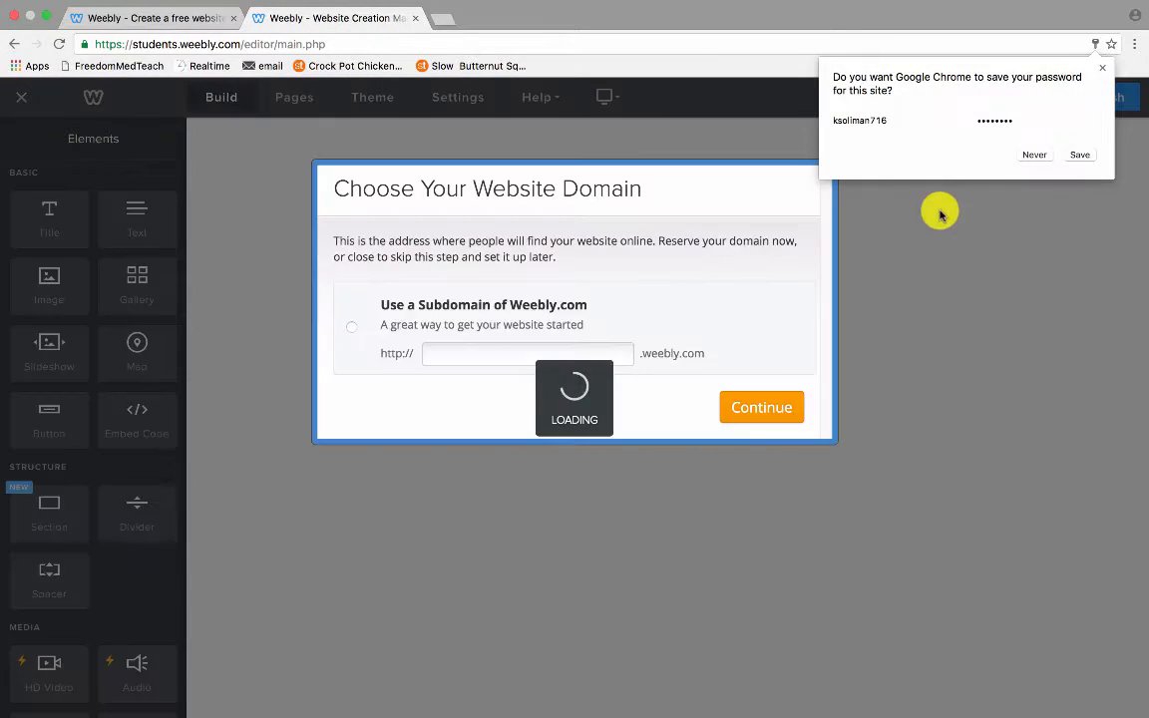
Decline Chrome's password save and reserve an available weebly.com subdomain for the site.
{"action": "left_click", "coordinate": [1033, 155]}
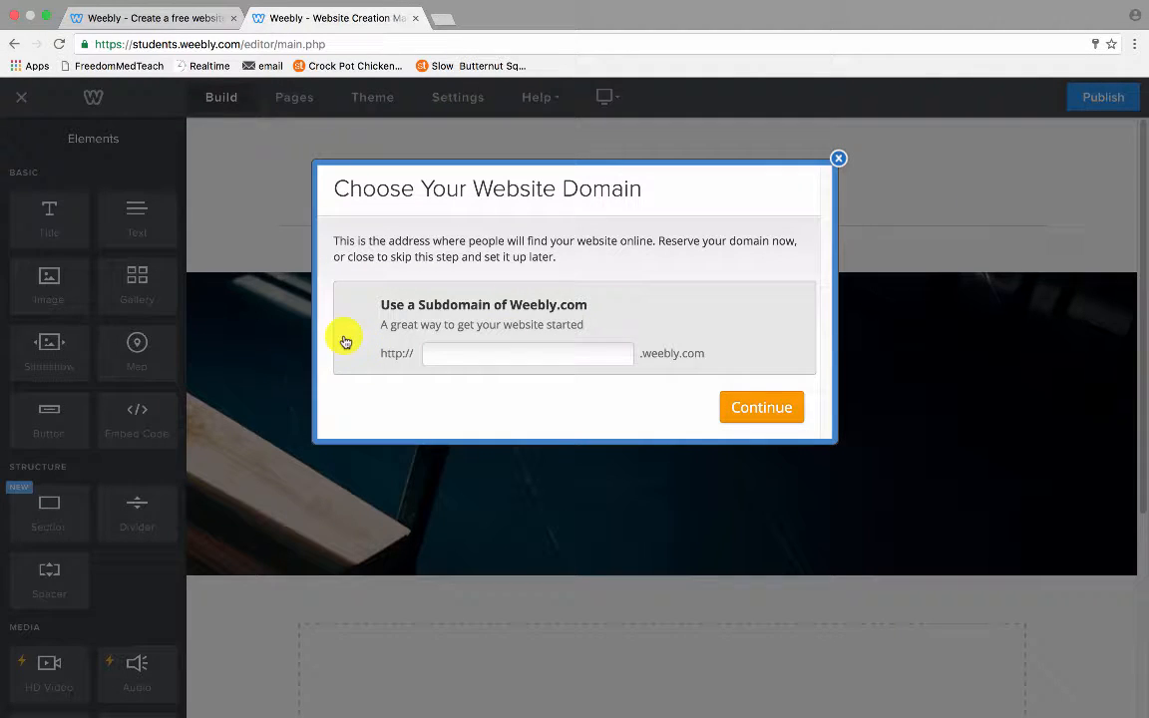
{"action": "left_click", "coordinate": [447, 352]}
{"action": "left_click", "coordinate": [447, 351]}
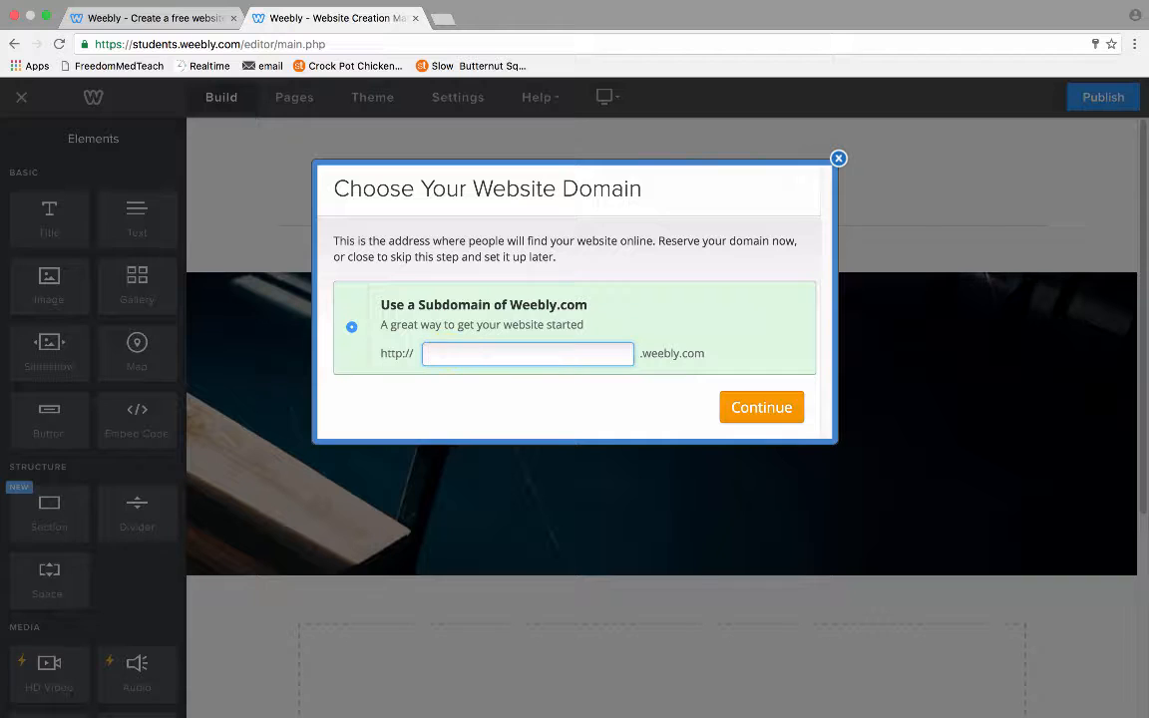
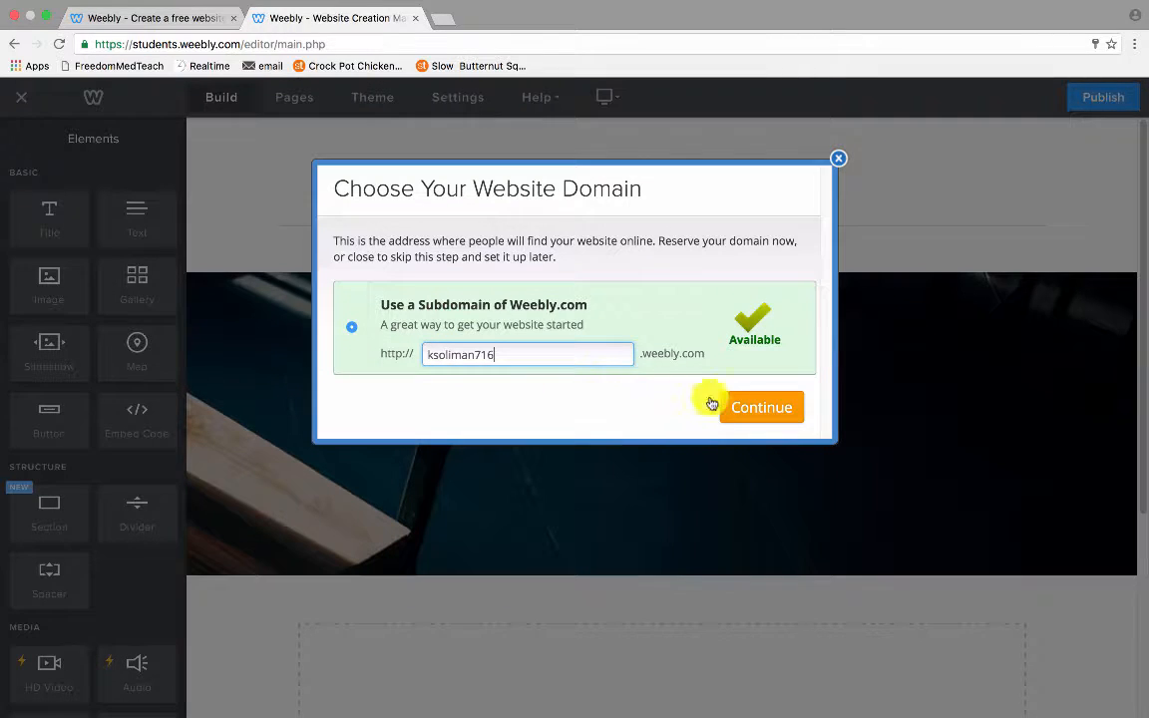
{"action": "left_click", "coordinate": [758, 409]}
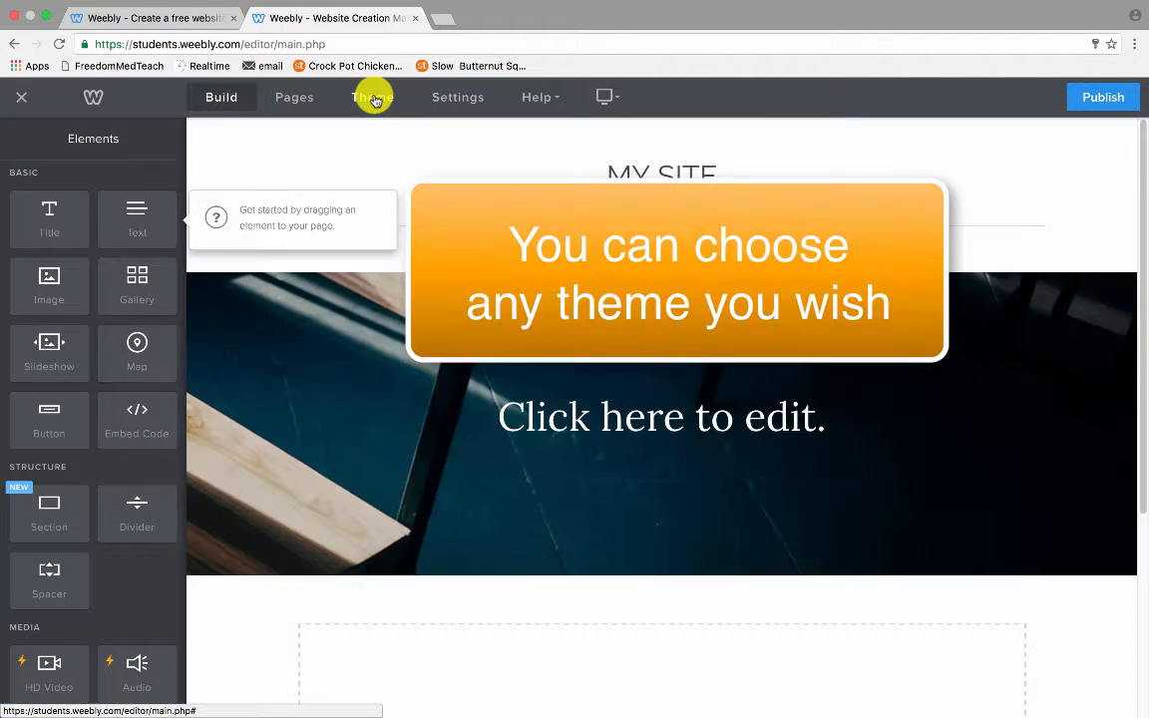
Browse the Portfolio category of the Theme Gallery, then close it without changing the theme.
{"action": "left_click", "coordinate": [374, 100]}
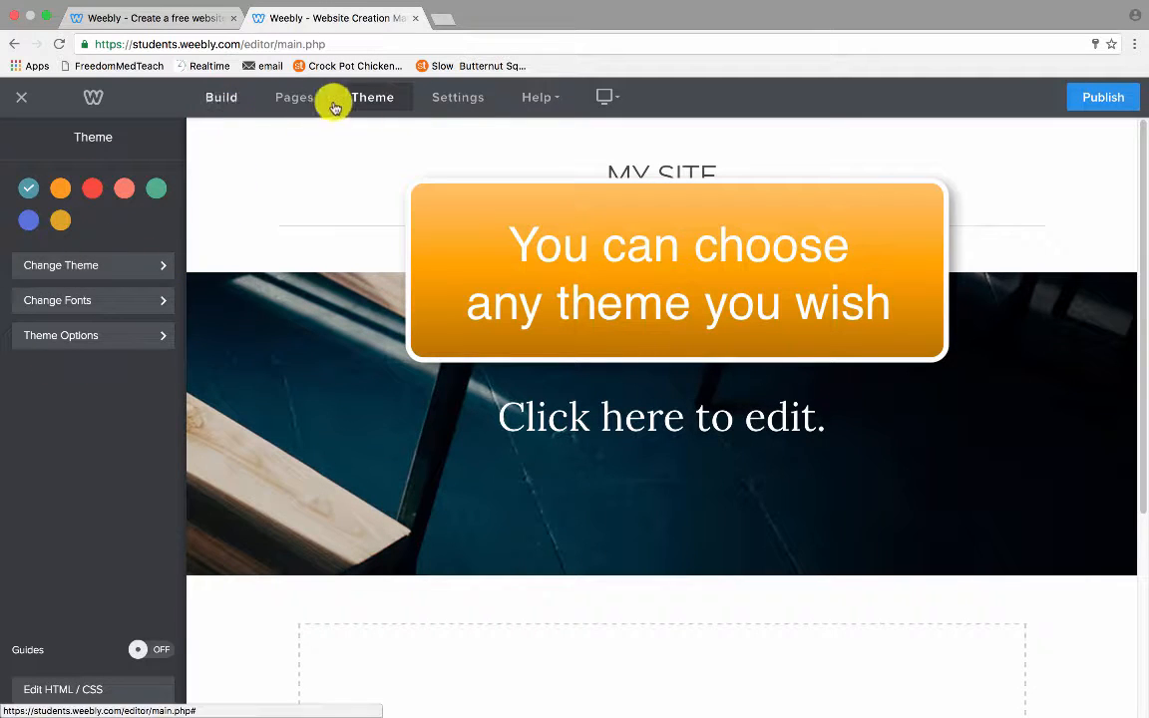
{"action": "left_click", "coordinate": [102, 265]}
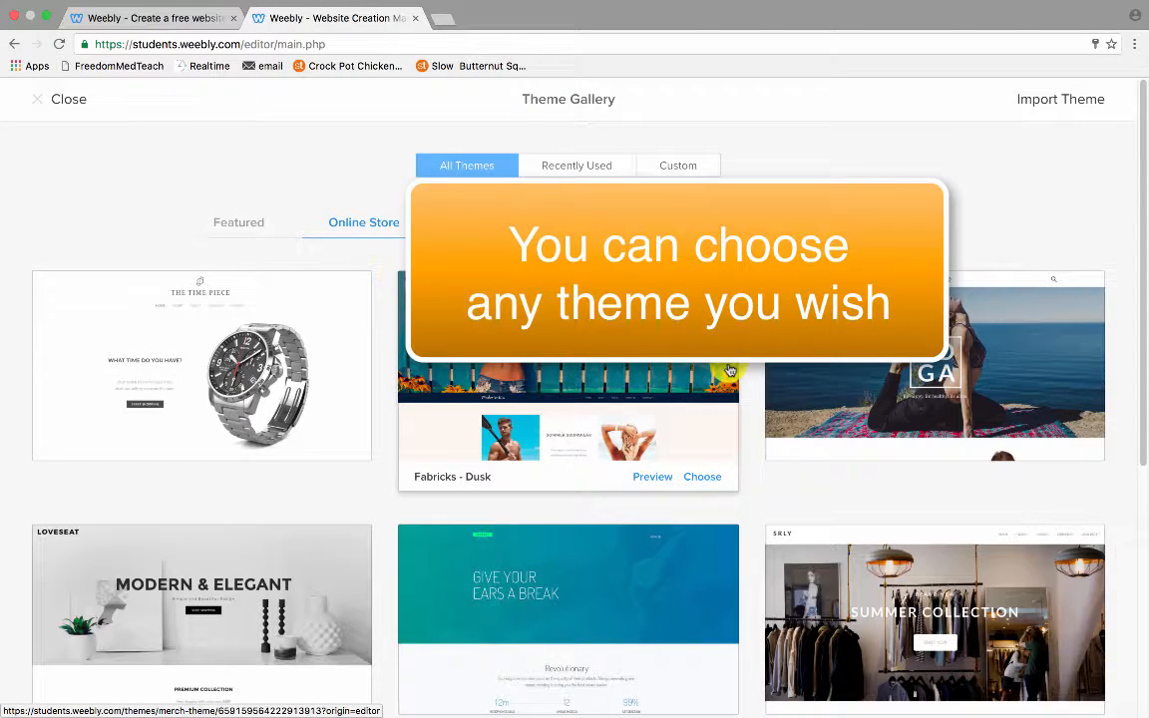
{"action": "scroll", "coordinate": [775, 436], "scroll_direction": "down", "scroll_amount": 3}
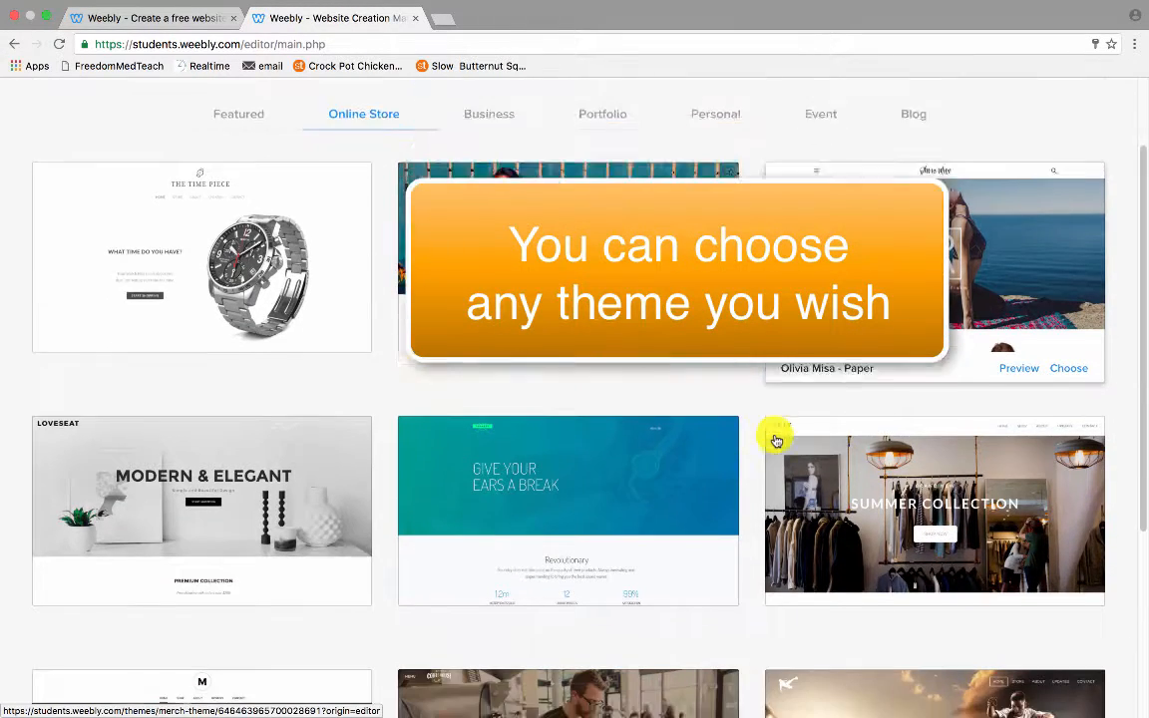
{"action": "scroll", "coordinate": [776, 440], "scroll_direction": "up", "scroll_amount": 3}
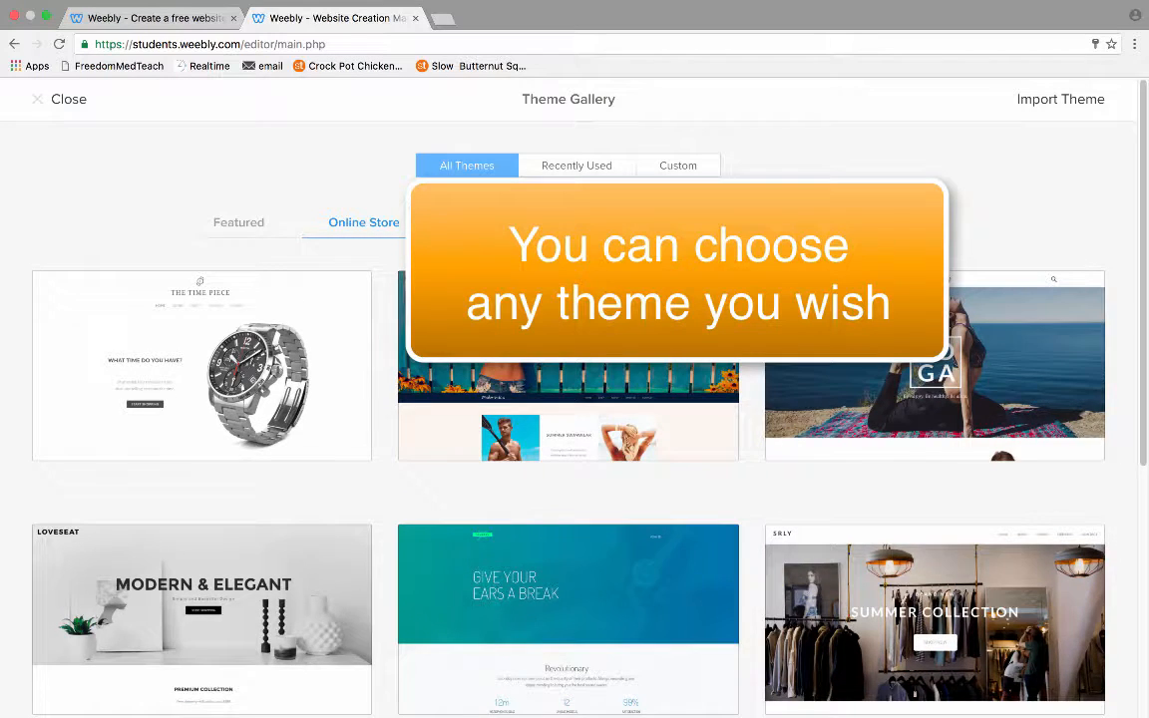
{"action": "left_click", "coordinate": [604, 223]}
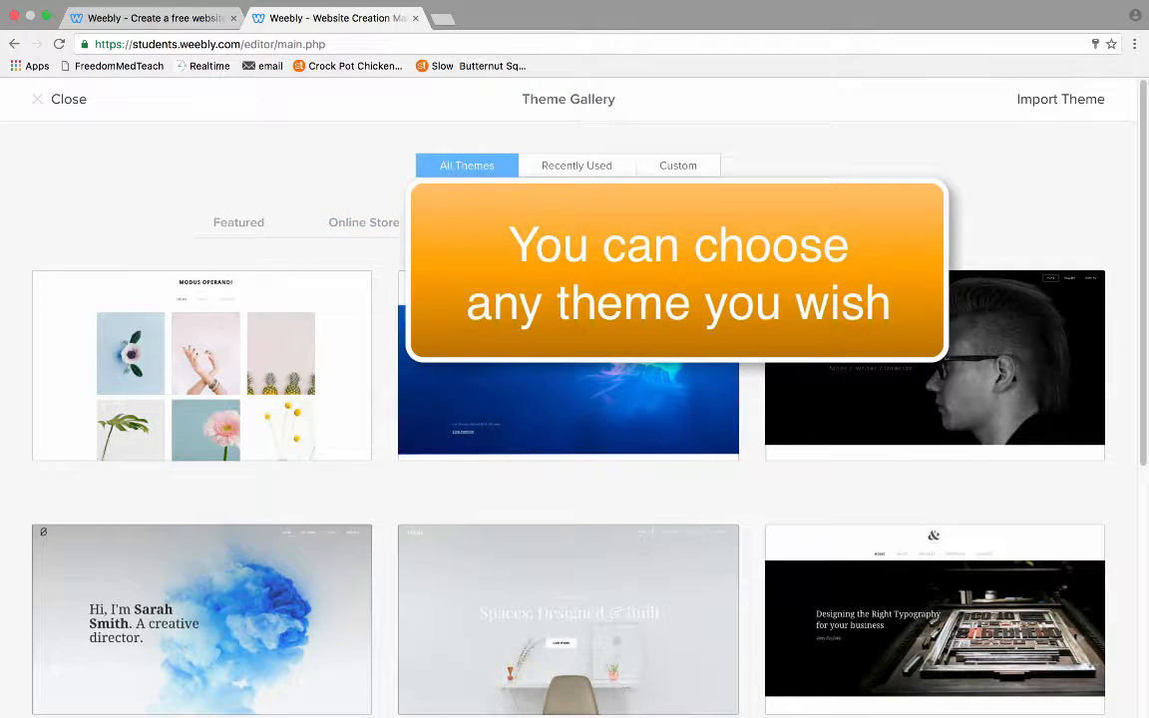
{"action": "scroll", "coordinate": [382, 315], "scroll_direction": "down", "scroll_amount": 4}
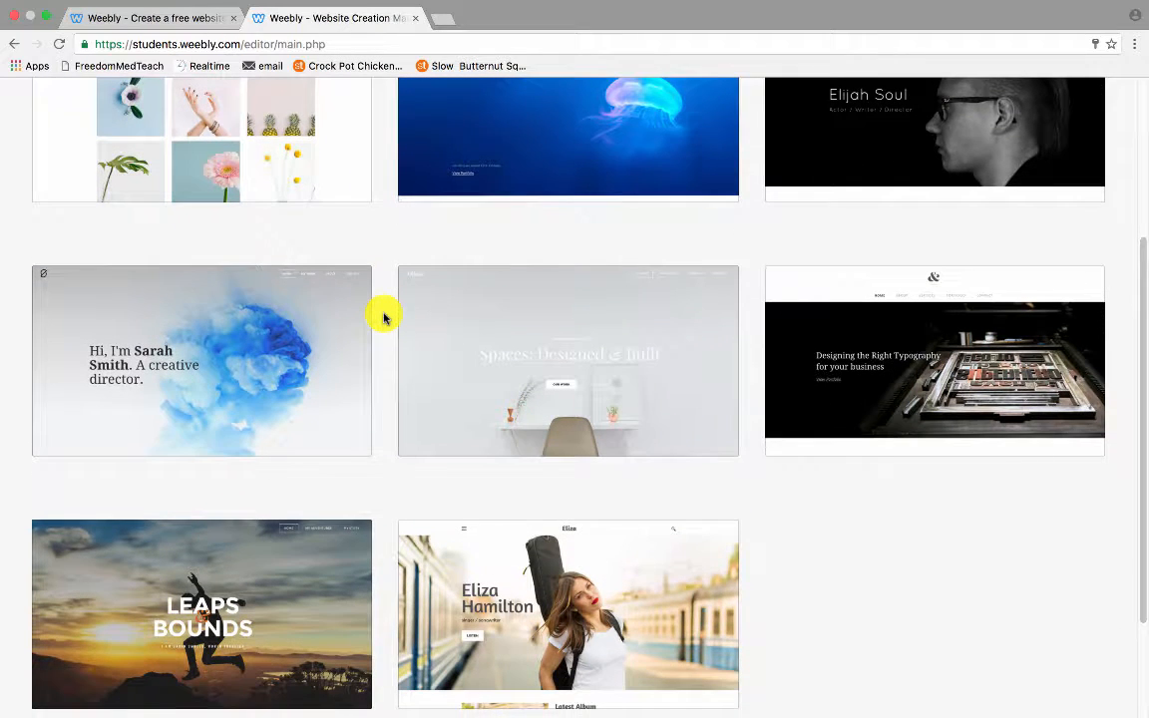
{"action": "scroll", "coordinate": [384, 317], "scroll_direction": "up", "scroll_amount": 4}
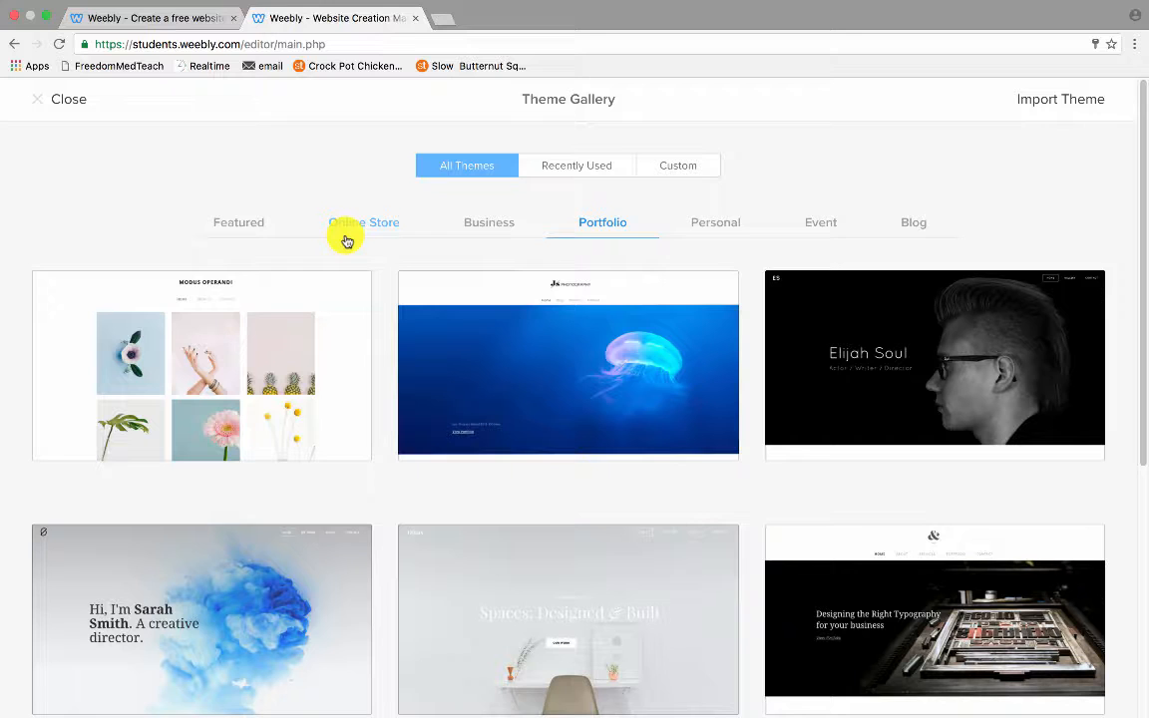
{"action": "left_click", "coordinate": [69, 101]}
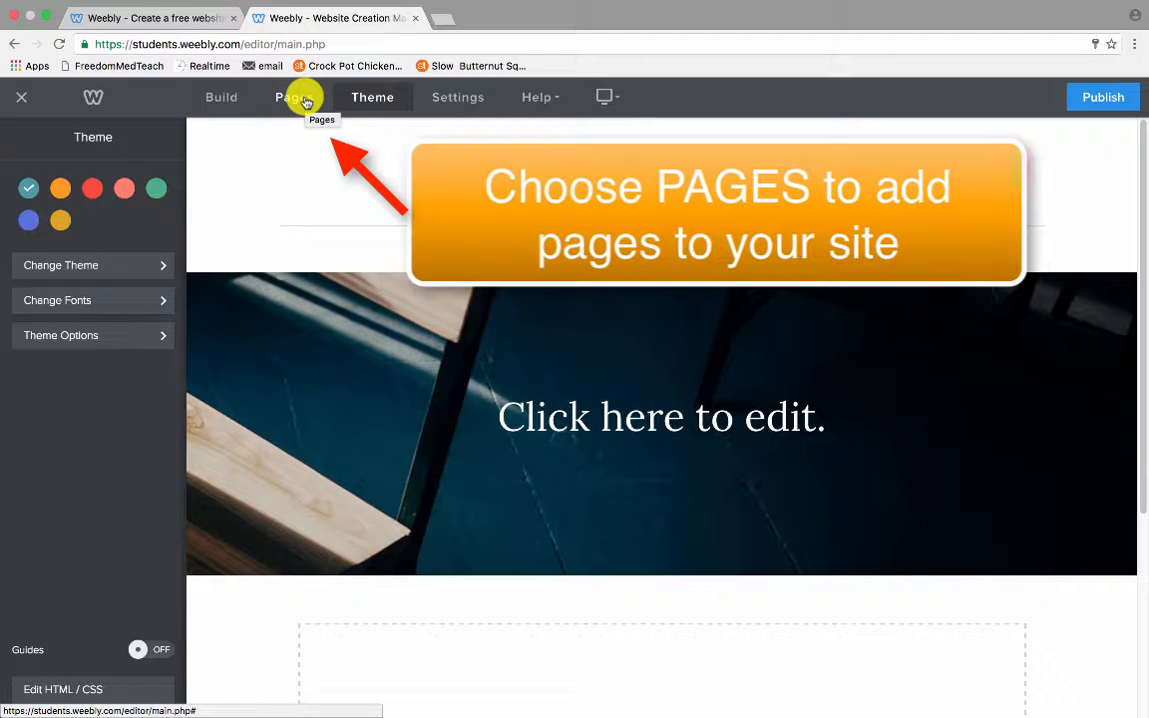
Add a standard page named Elements/Principles Portfolio.
{"action": "left_click", "coordinate": [295, 97]}
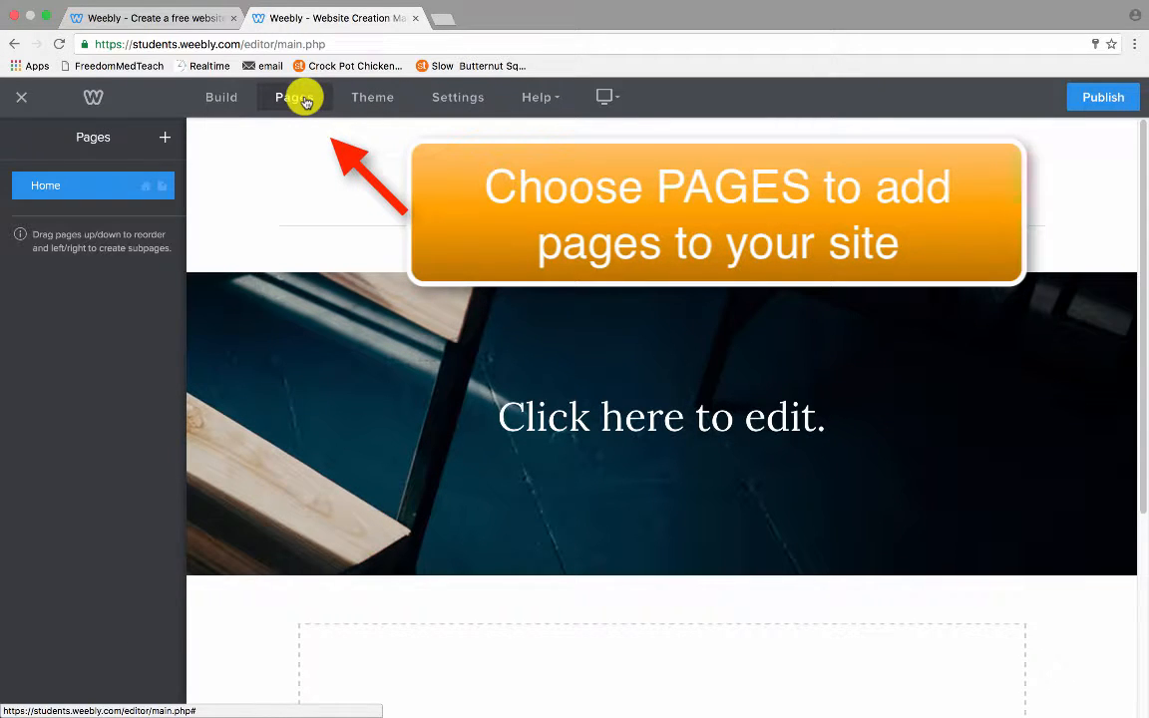
{"action": "left_click", "coordinate": [166, 140]}
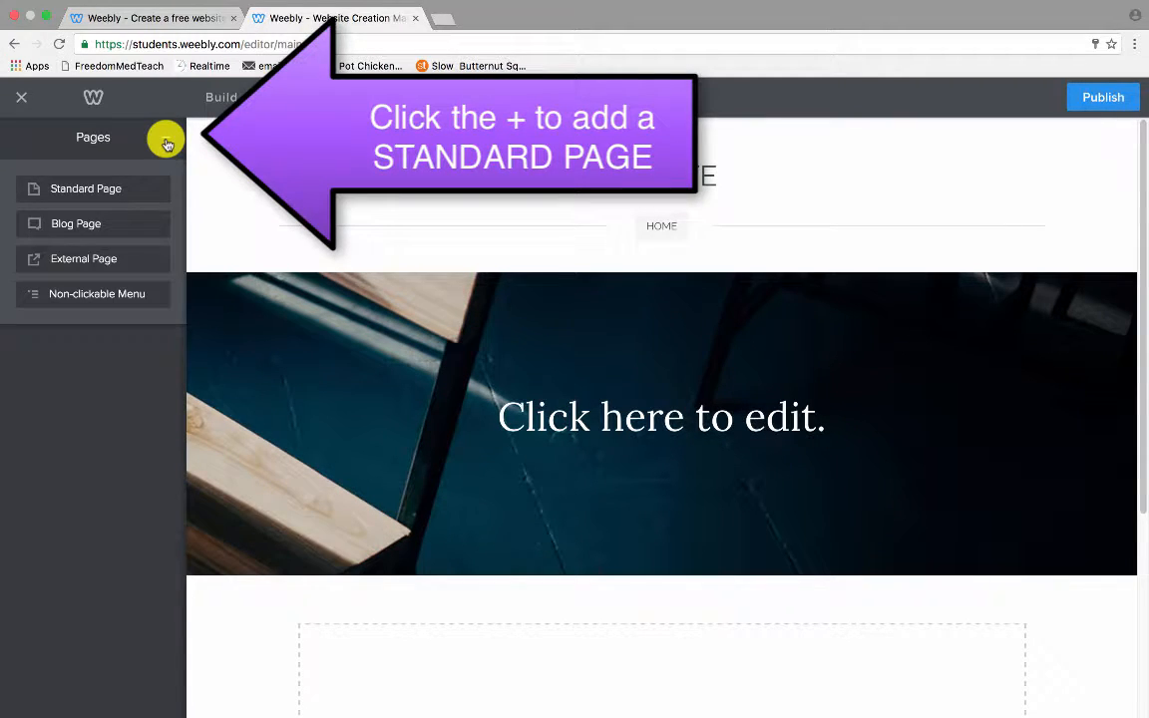
{"action": "left_click", "coordinate": [110, 196]}
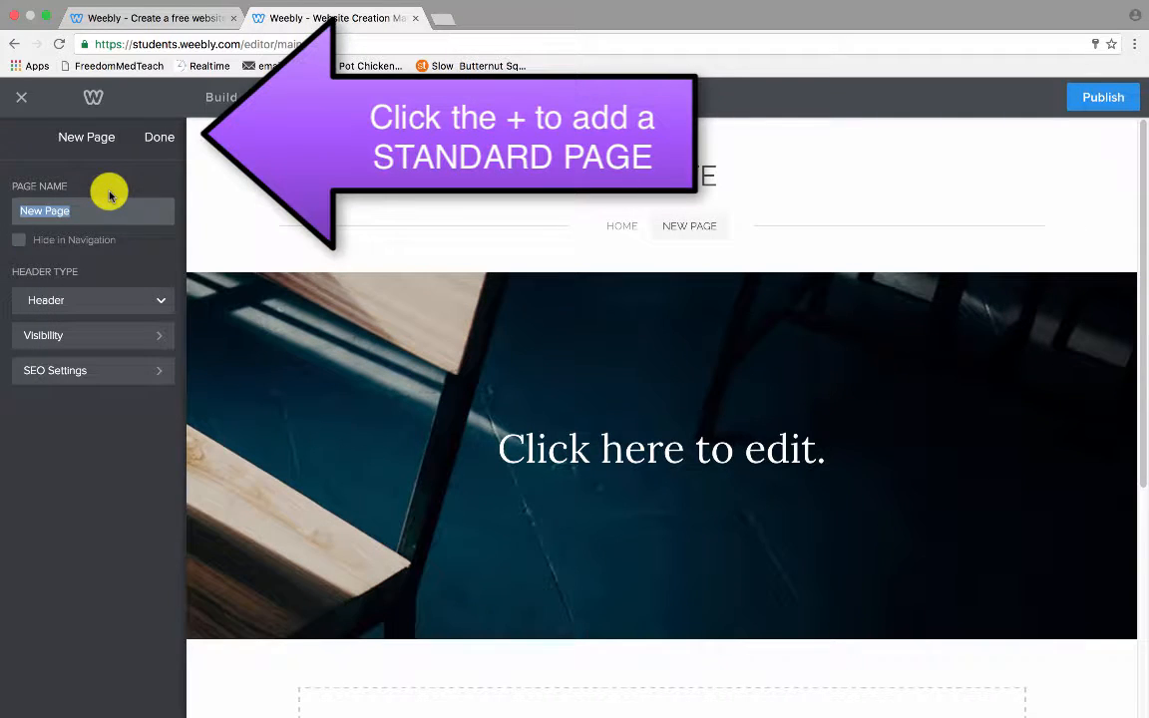
{"action": "type", "text": "Elemen"}
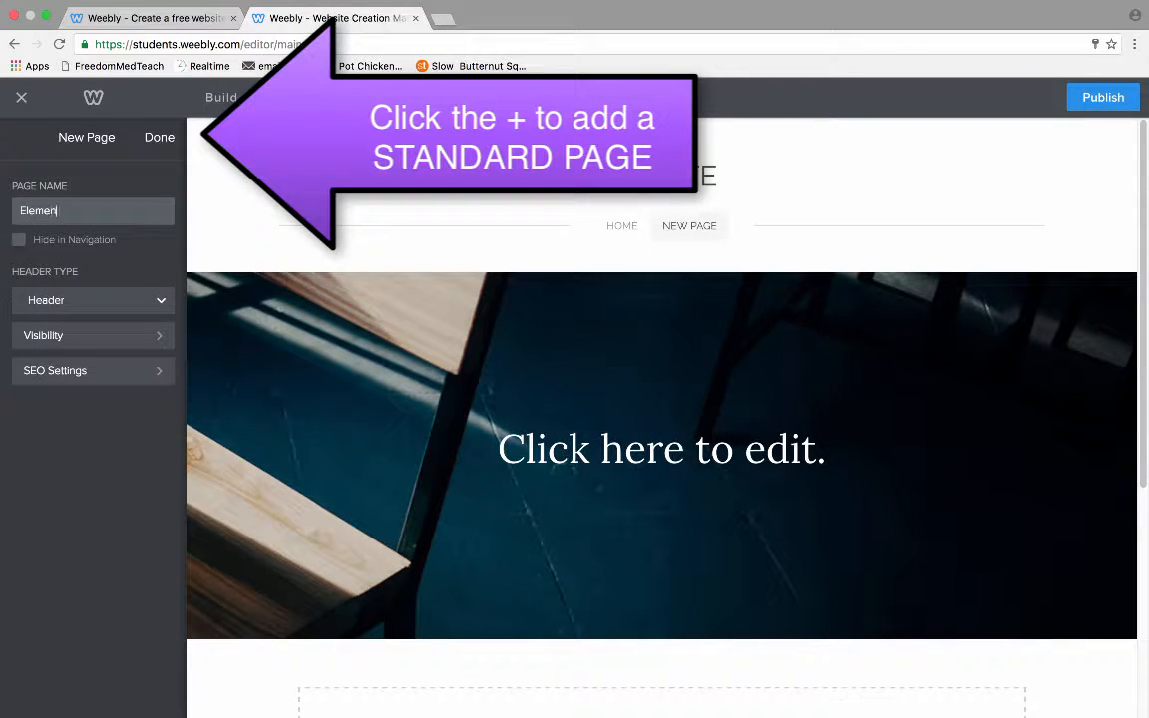
{"action": "type", "text": "ts/Principle"}
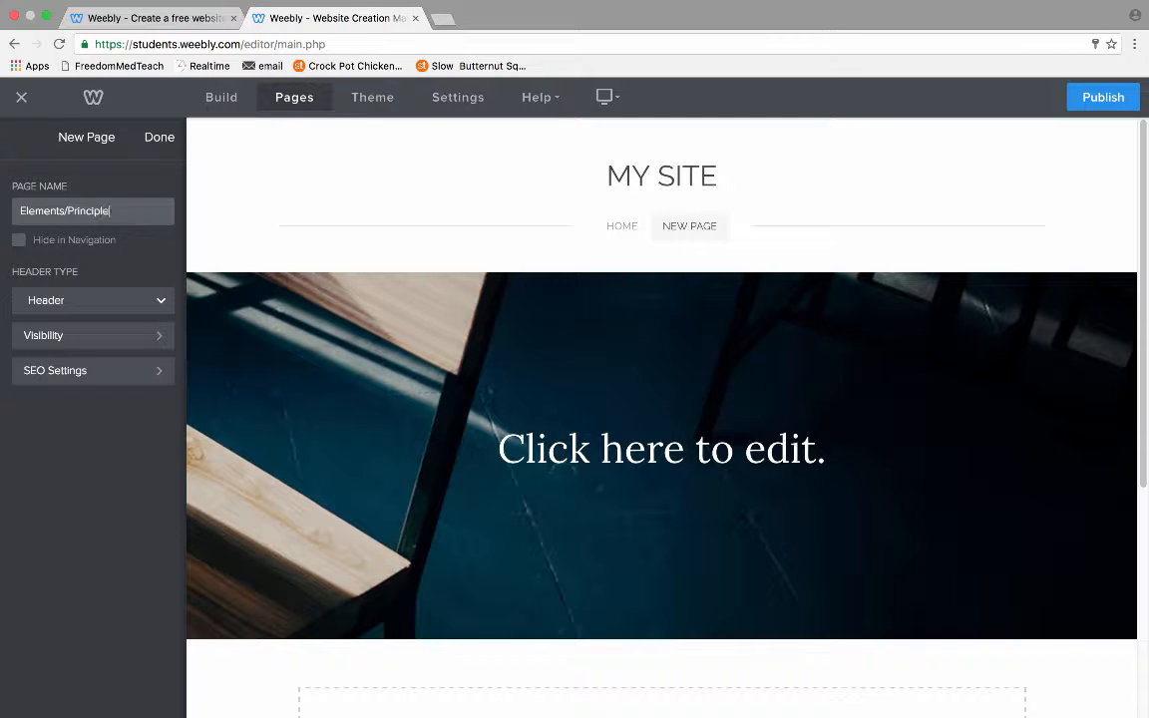
{"action": "type", "text": "s Portfolio"}
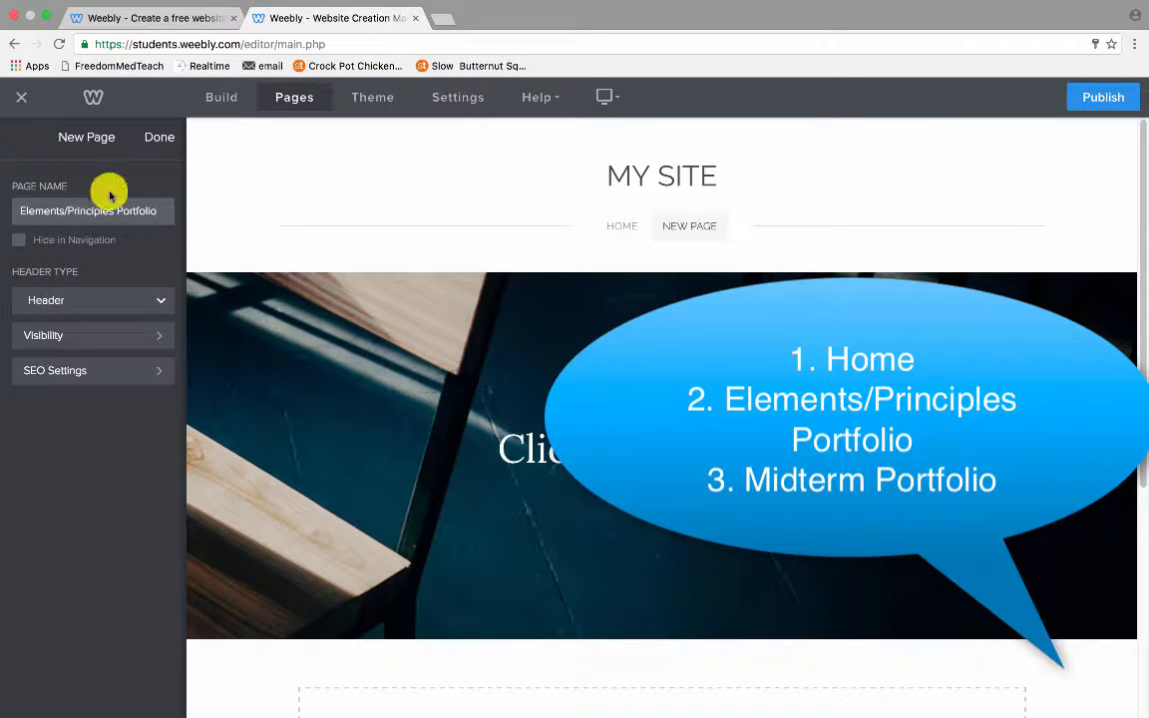
{"action": "left_click", "coordinate": [152, 138]}
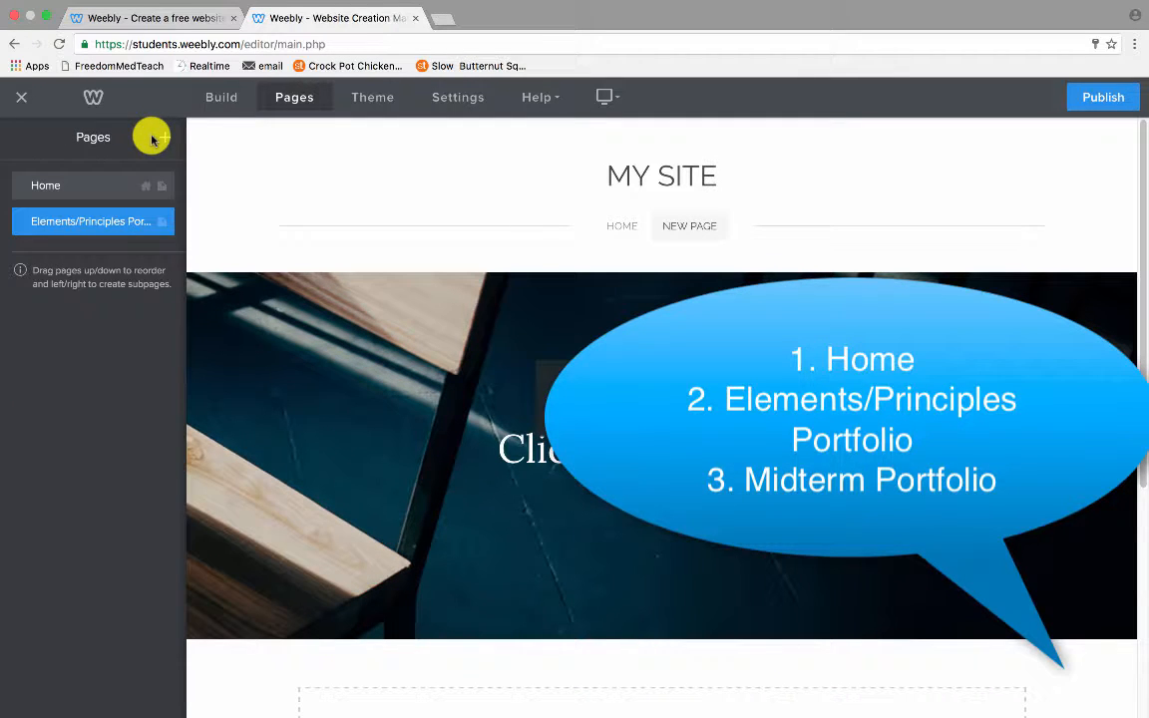
Add a second standard page named Midterm Portfolio.
{"action": "left_click", "coordinate": [165, 136]}
{"action": "left_click", "coordinate": [131, 192]}
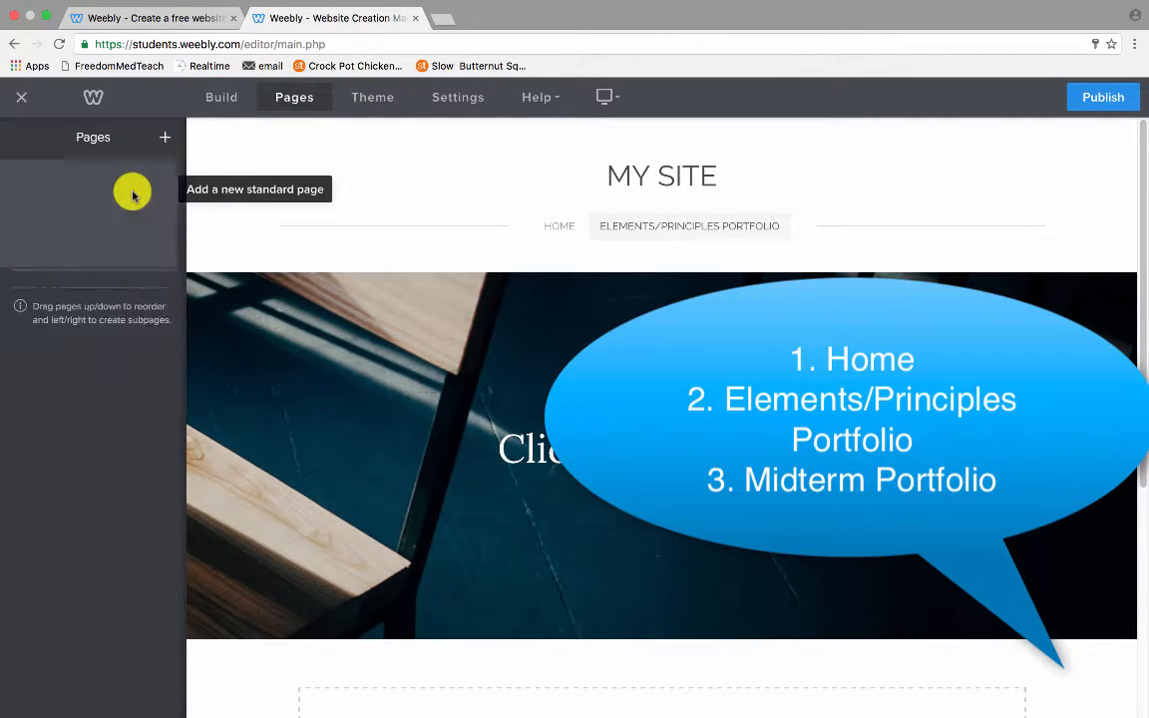
{"action": "type", "text": "Midt"}
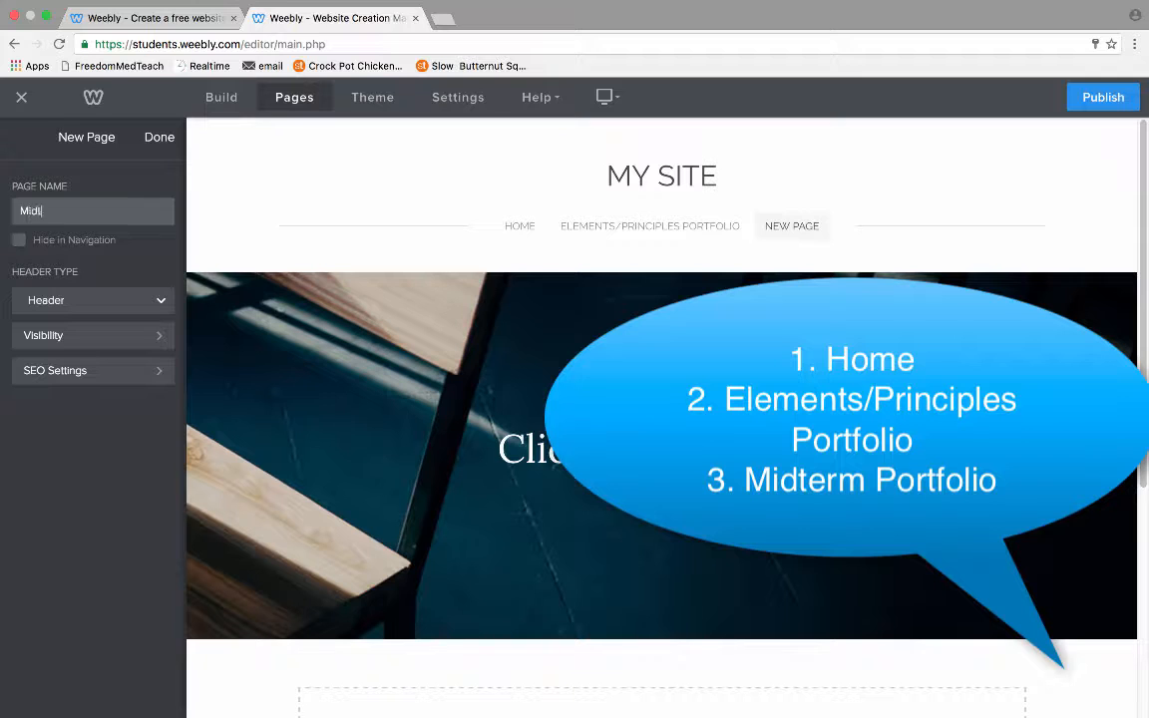
{"action": "type", "text": "erm Portfolio"}
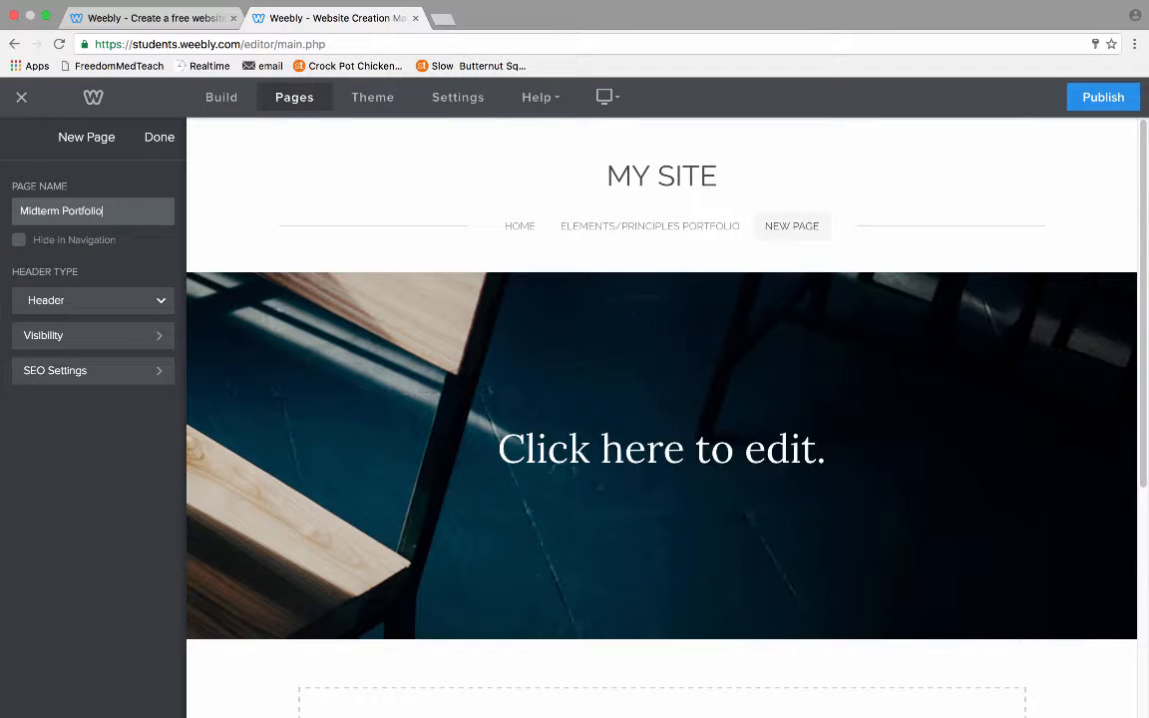
{"action": "left_click", "coordinate": [160, 138]}
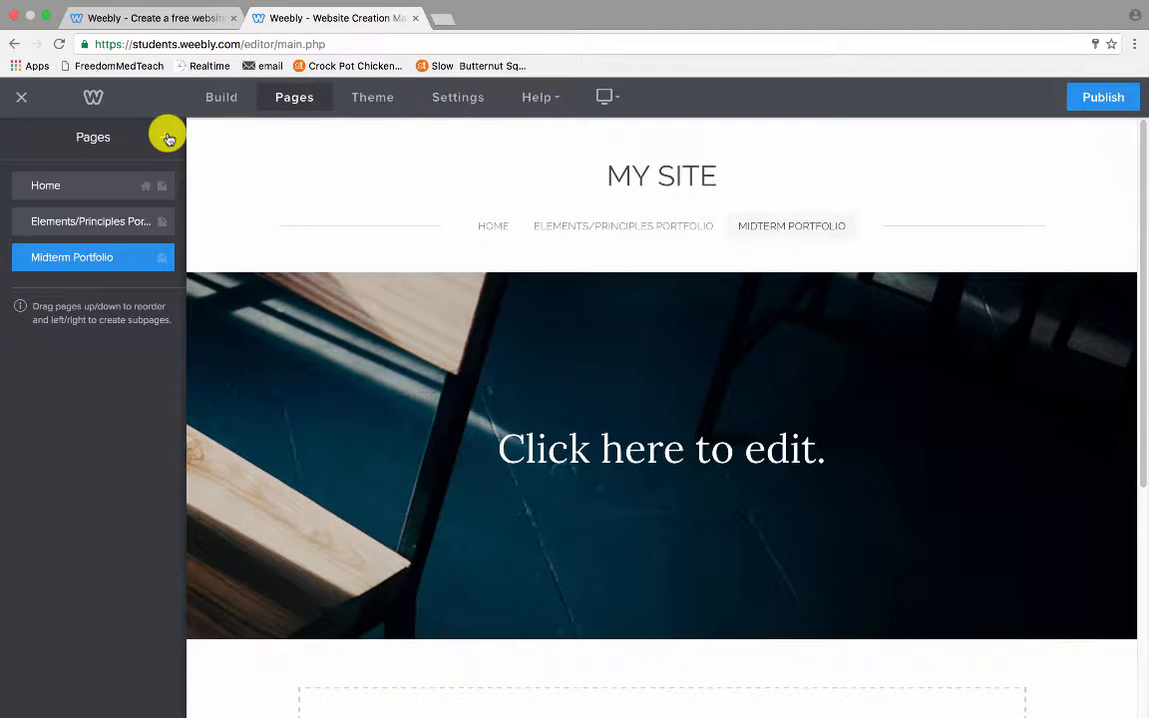
Add a Home page paragraph reading 'Here is where you're ABOUT ME is going to go.'.
{"action": "left_click", "coordinate": [85, 185]}
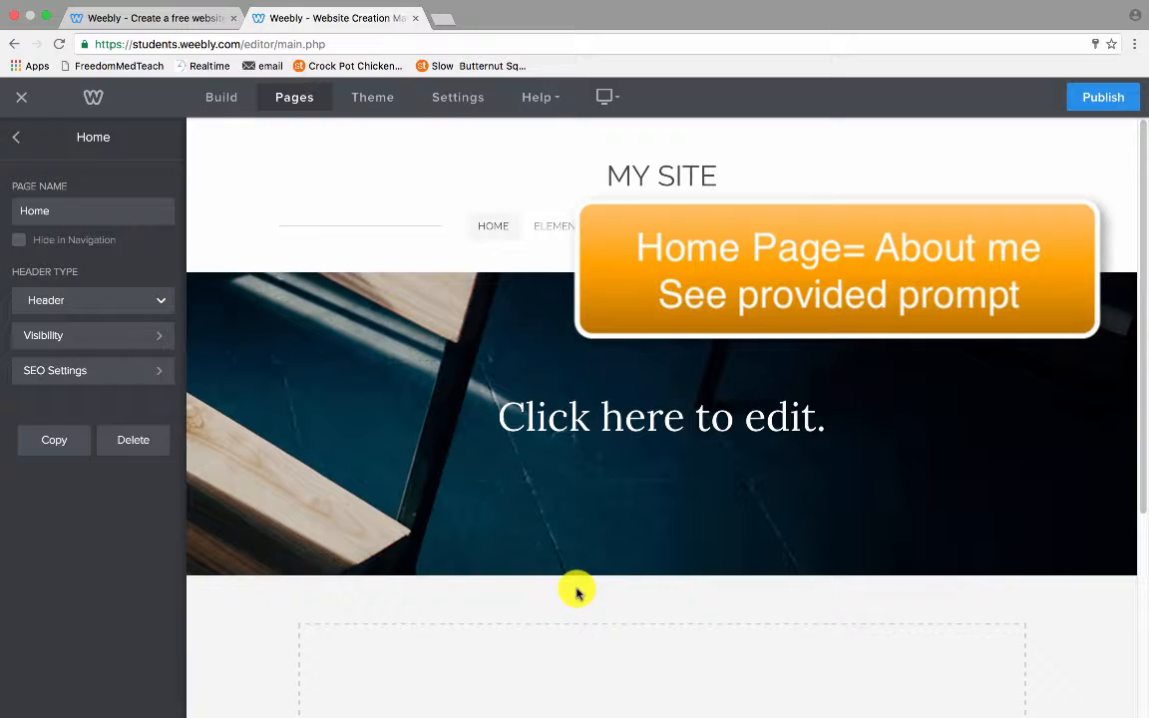
{"action": "scroll", "coordinate": [577, 593], "scroll_direction": "down", "scroll_amount": 2}
{"action": "scroll", "coordinate": [577, 592], "scroll_direction": "down", "scroll_amount": 5}
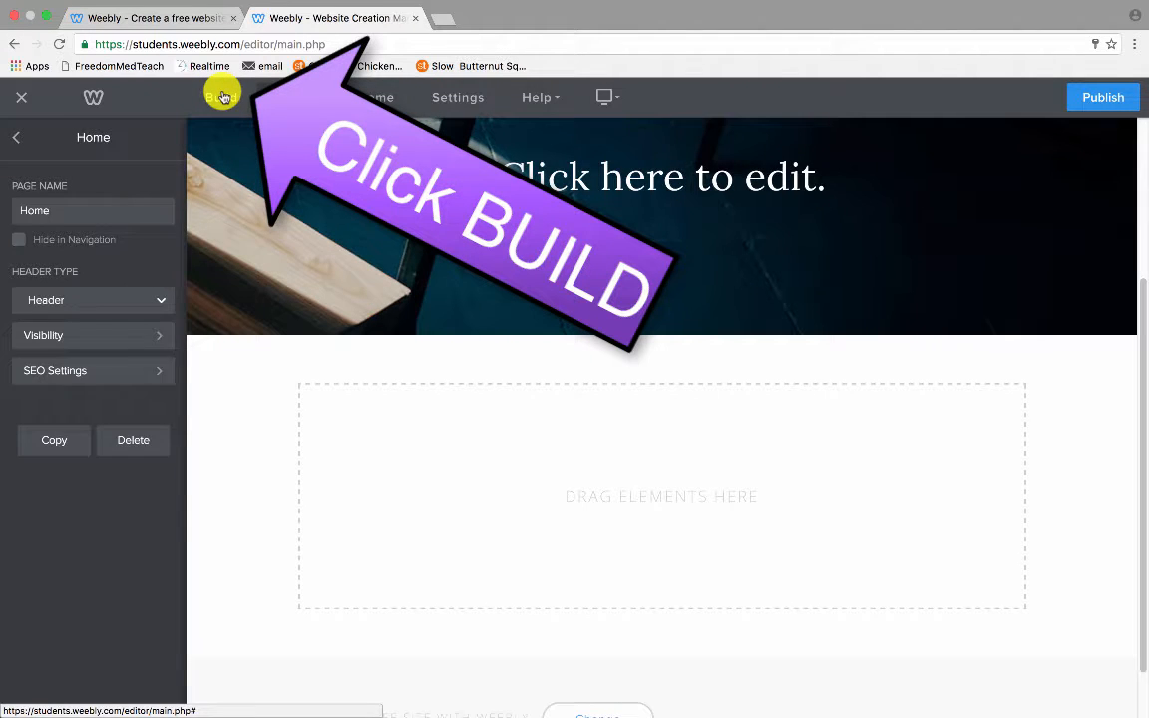
{"action": "left_click", "coordinate": [220, 97]}
{"action": "left_click_drag", "start_coordinate": [123, 222], "coordinate": [461, 454]}
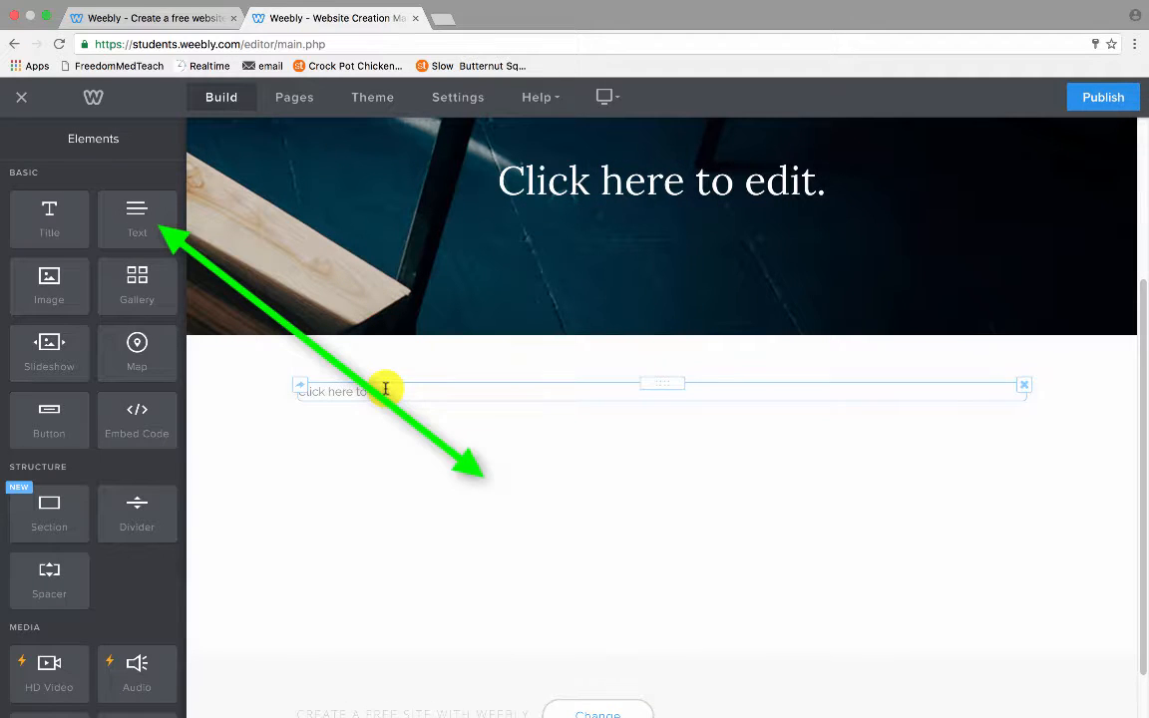
{"action": "left_click", "coordinate": [385, 388]}
{"action": "type", "text": "Here is where"}
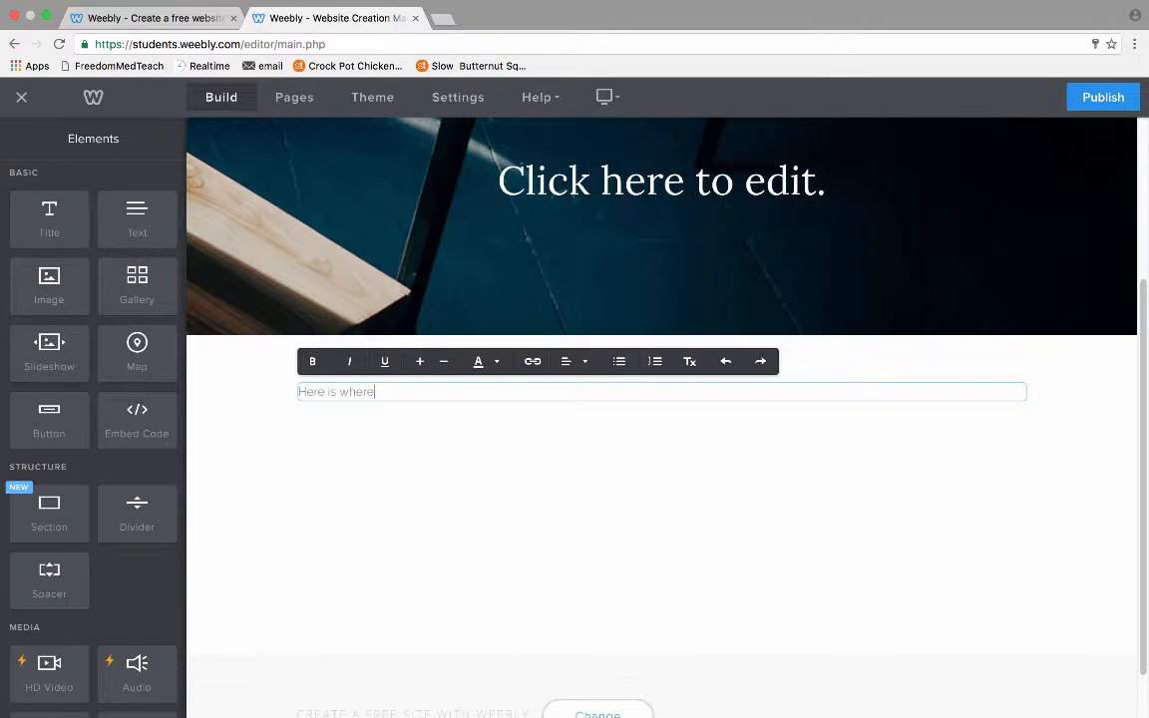
{"action": "type", "text": " you're about m"}
{"action": "type", "text": "BOUT ME "}
{"action": "type", "text": "is going to go."}
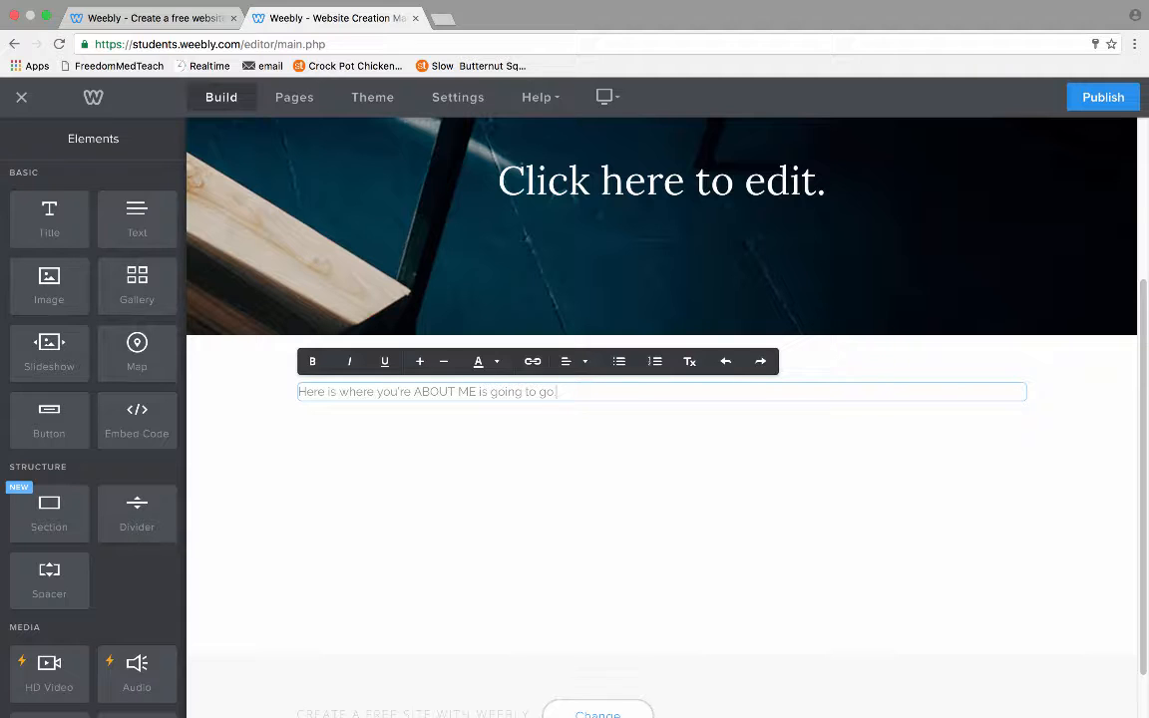
{"action": "left_click", "coordinate": [220, 375]}
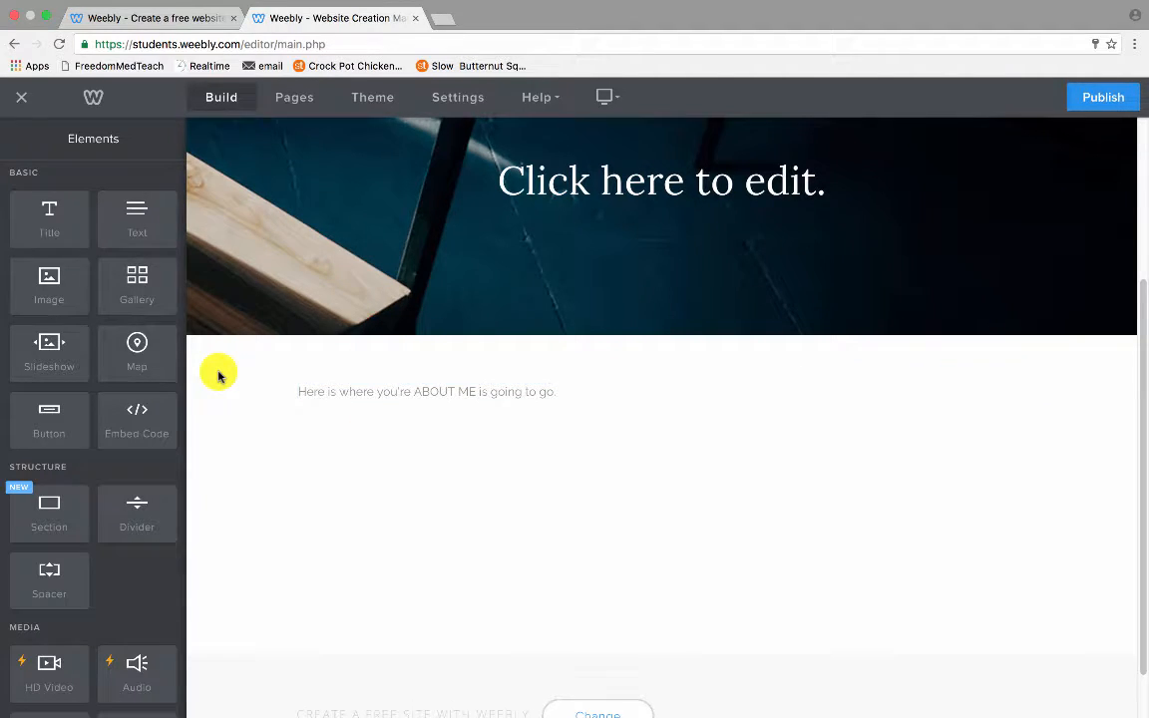
Open the Elements/Principles Portfolio page and retitle its header 'Elements/Principles Portfolio'.
{"action": "left_click", "coordinate": [294, 100]}
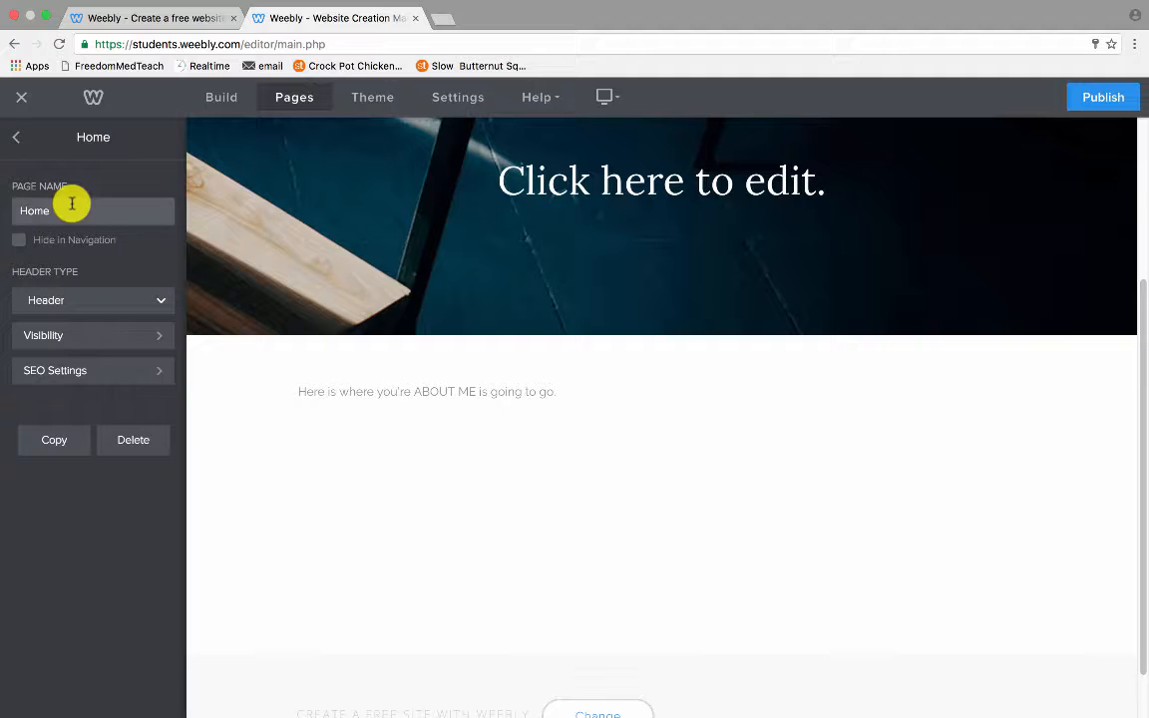
{"action": "left_click", "coordinate": [15, 137]}
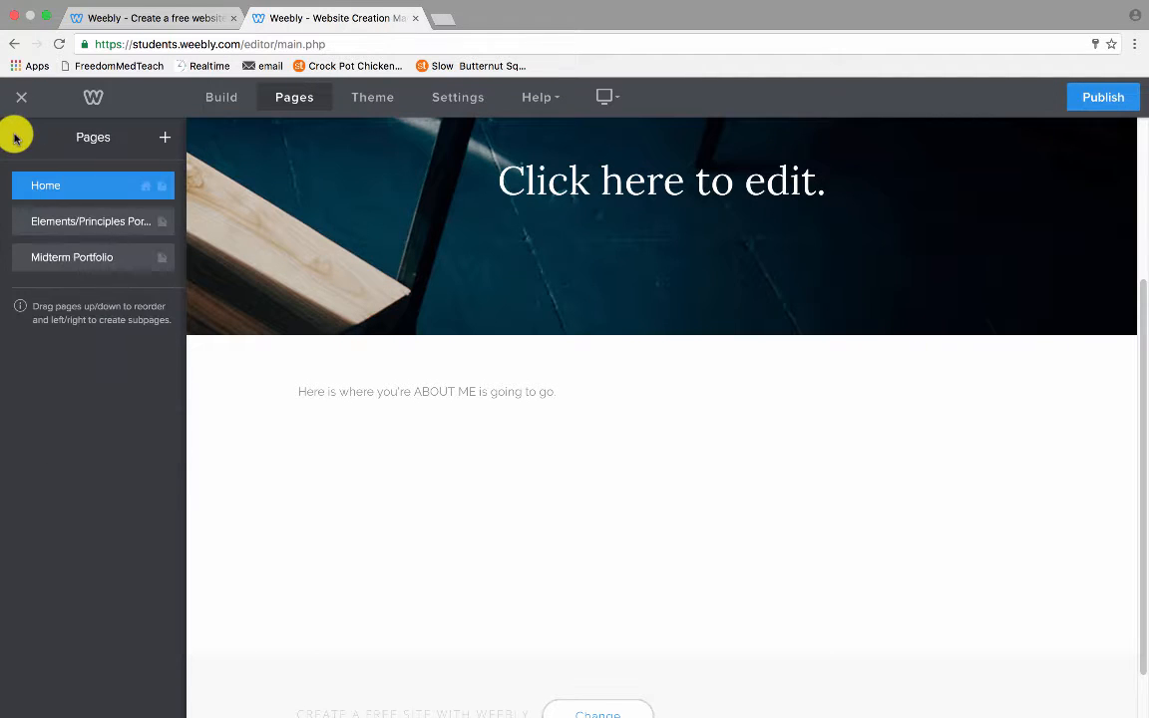
{"action": "left_click", "coordinate": [40, 222]}
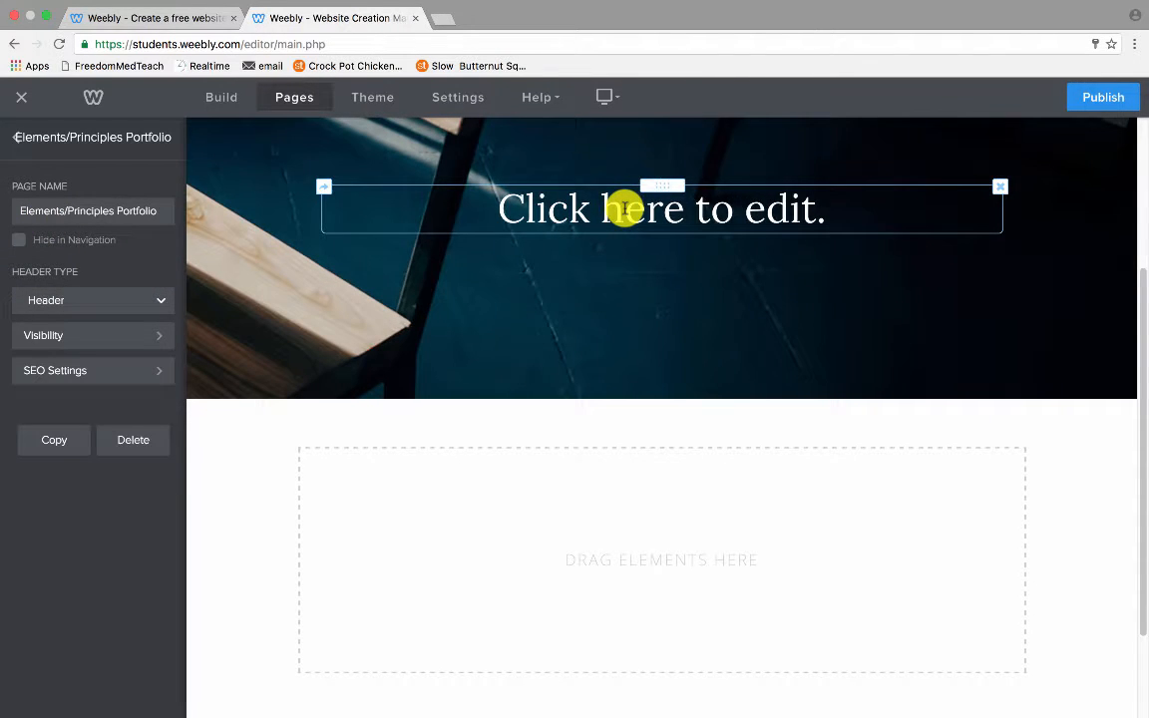
{"action": "left_click", "coordinate": [624, 209]}
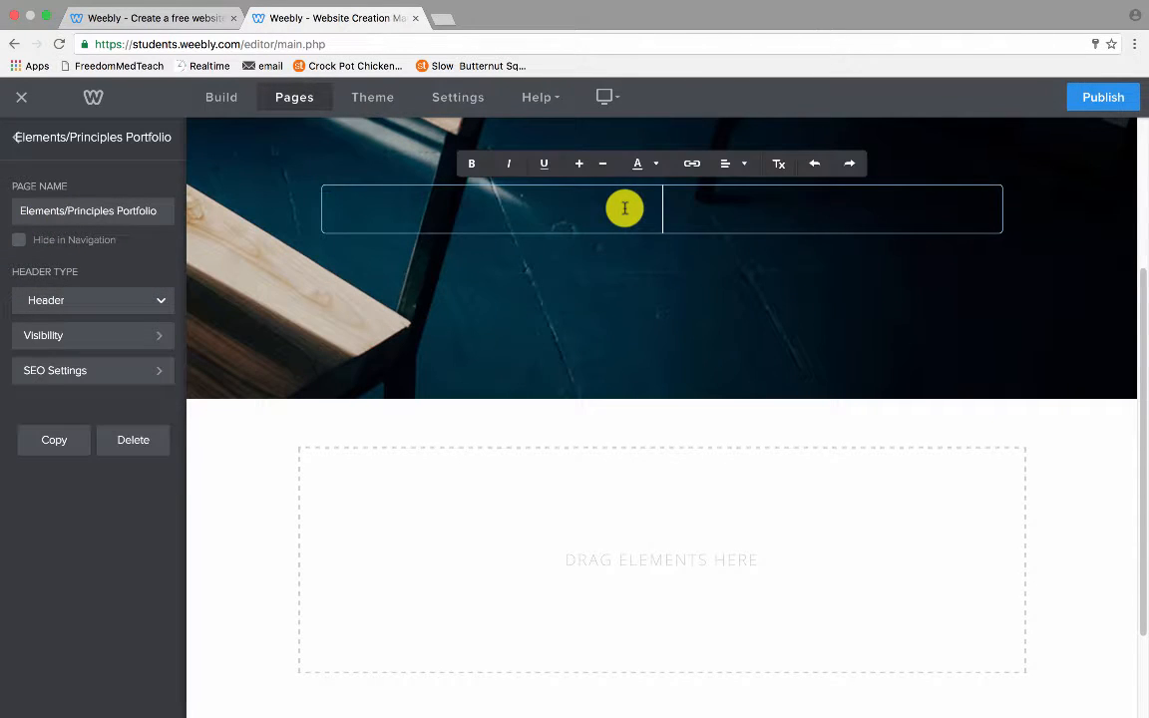
{"action": "type", "text": "Element"}
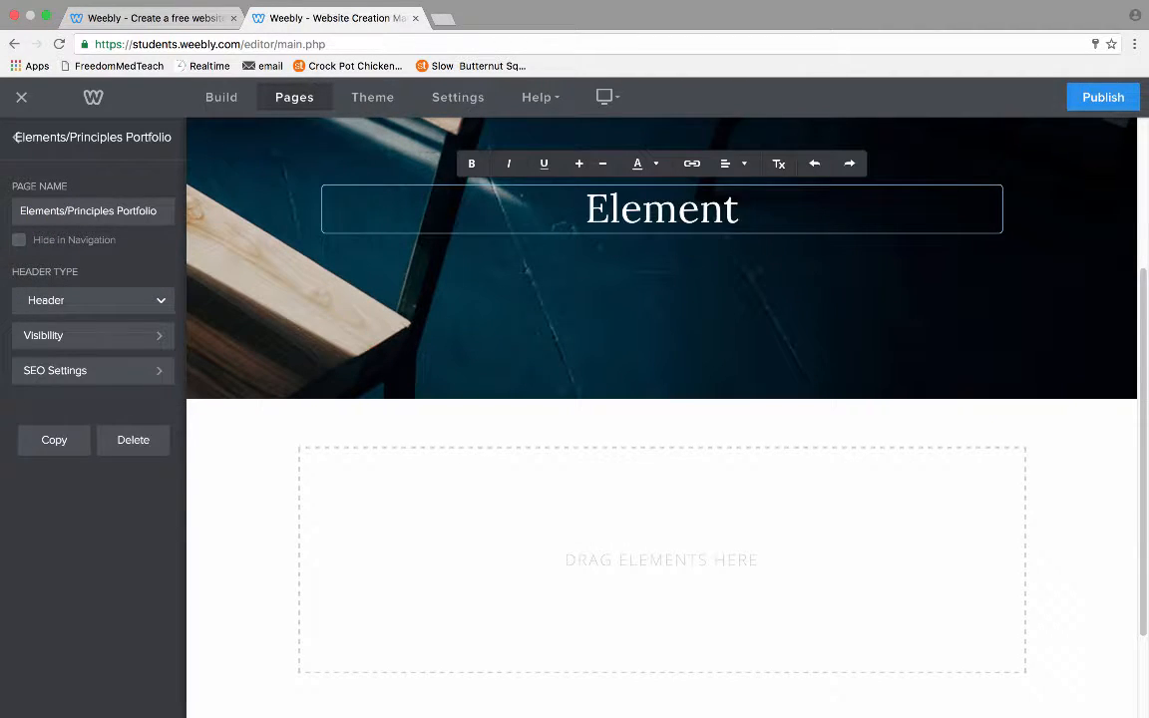
{"action": "type", "text": "s/Principles P"}
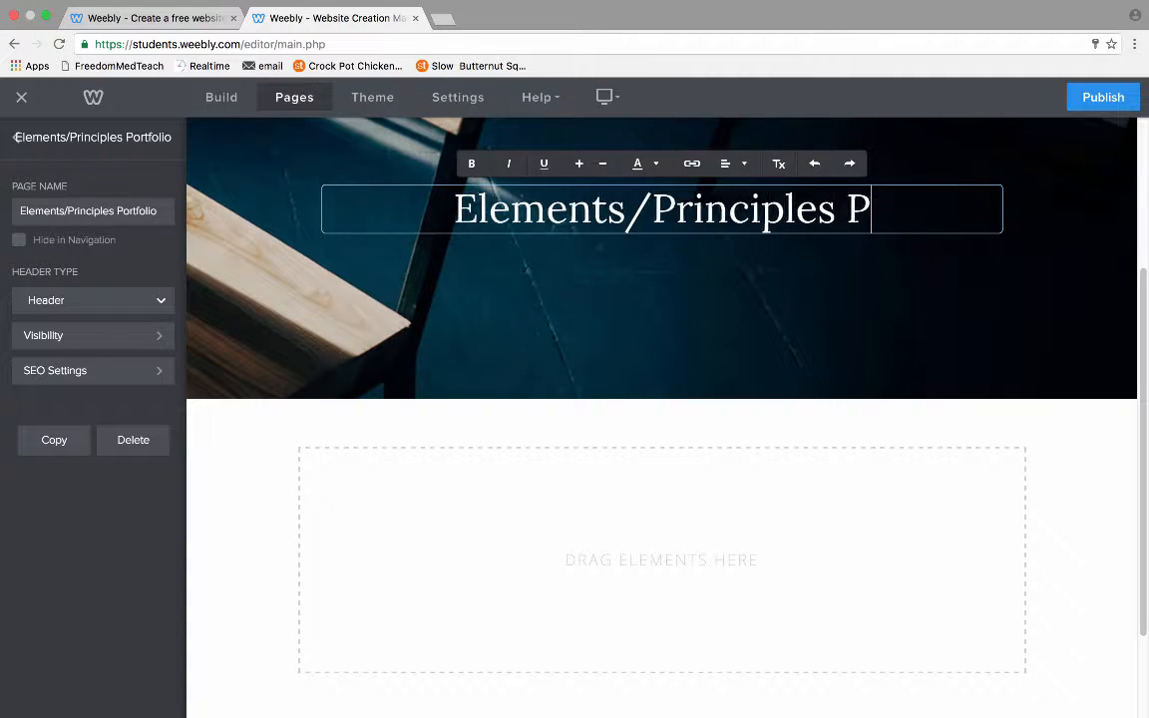
{"action": "type", "text": "ortfolio"}
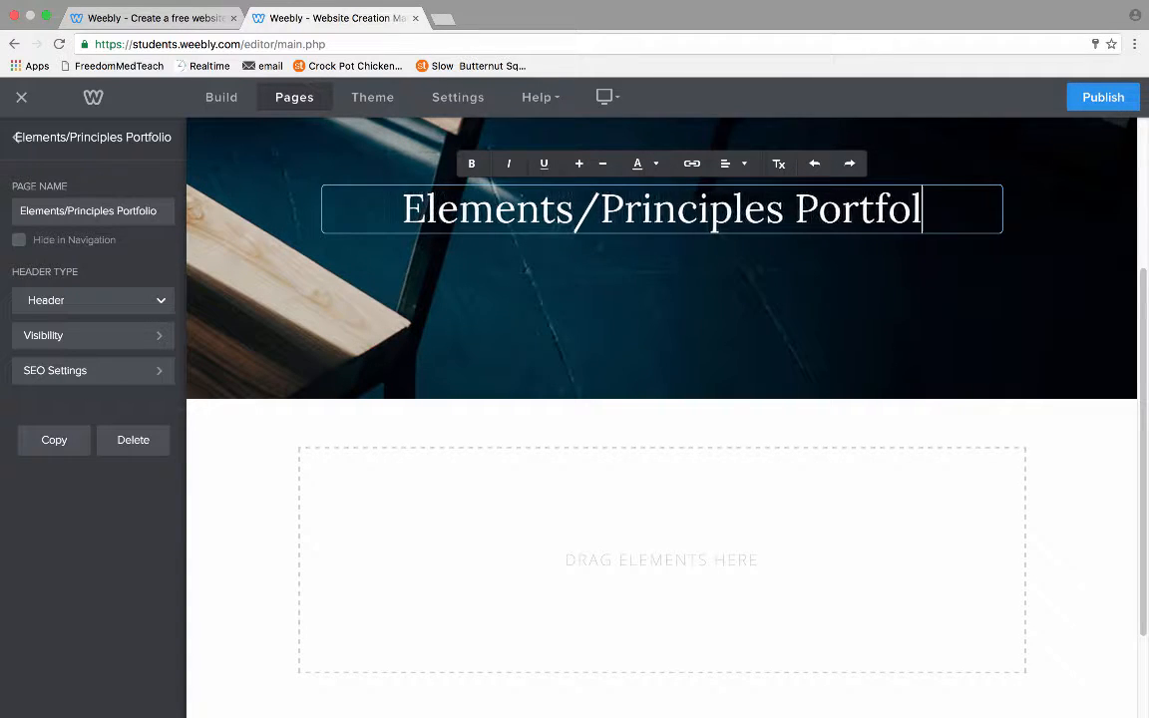
Add a text block reading 'Elements/Principles portfolio artist statement goes here.' under the header.
{"action": "left_click", "coordinate": [222, 96]}
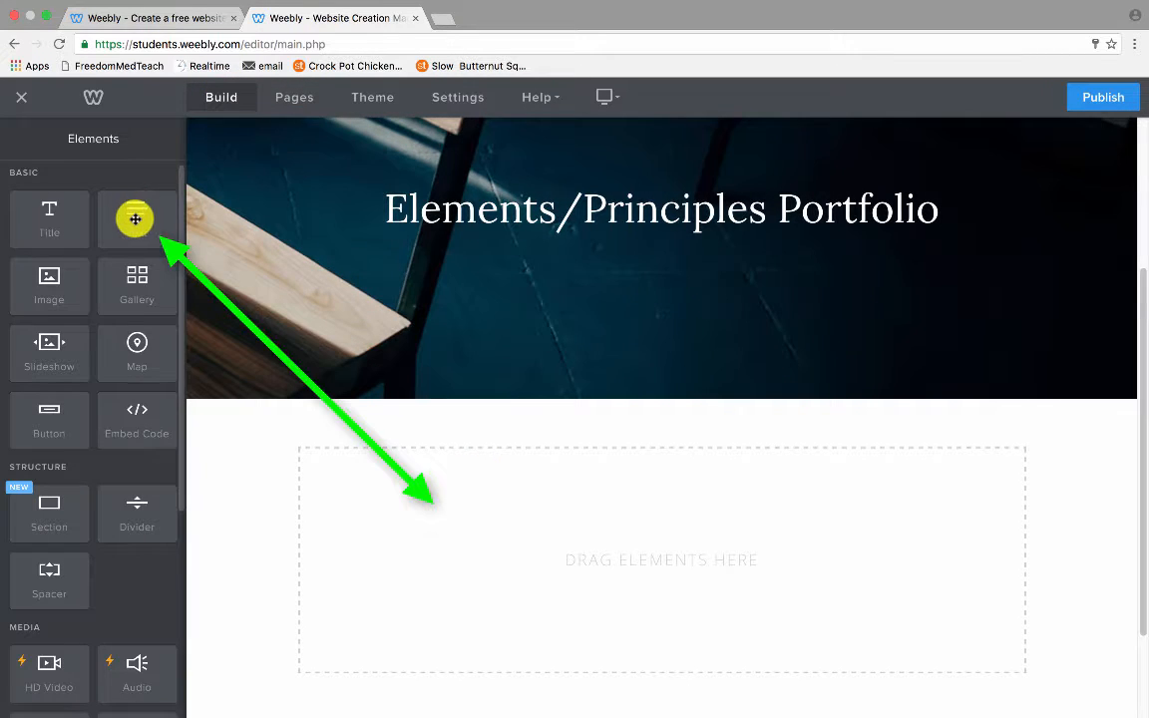
{"action": "left_click_drag", "start_coordinate": [135, 215], "coordinate": [516, 547]}
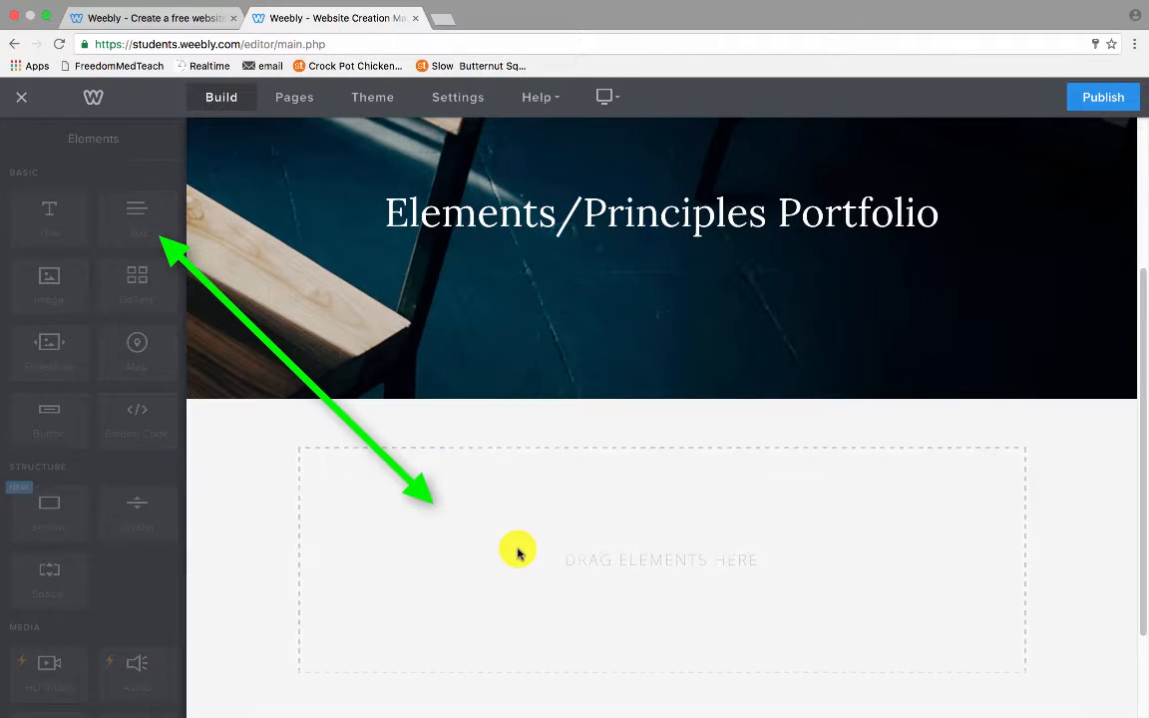
{"action": "left_click", "coordinate": [396, 452]}
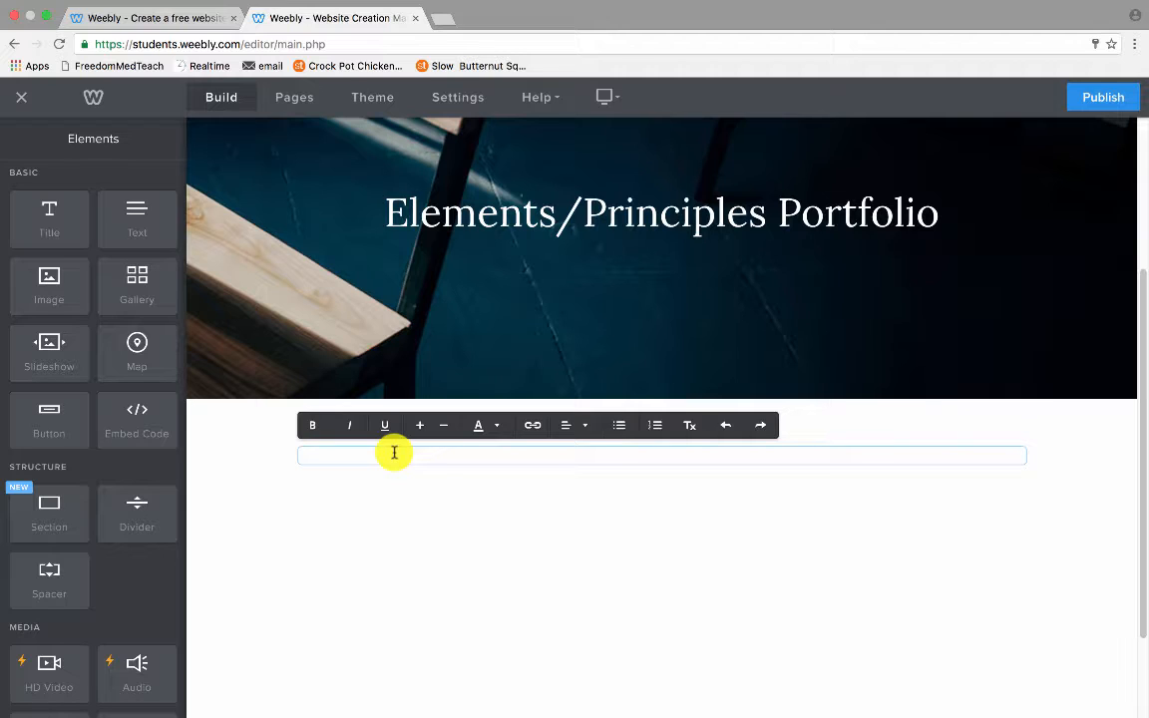
{"action": "type", "text": "Element"}
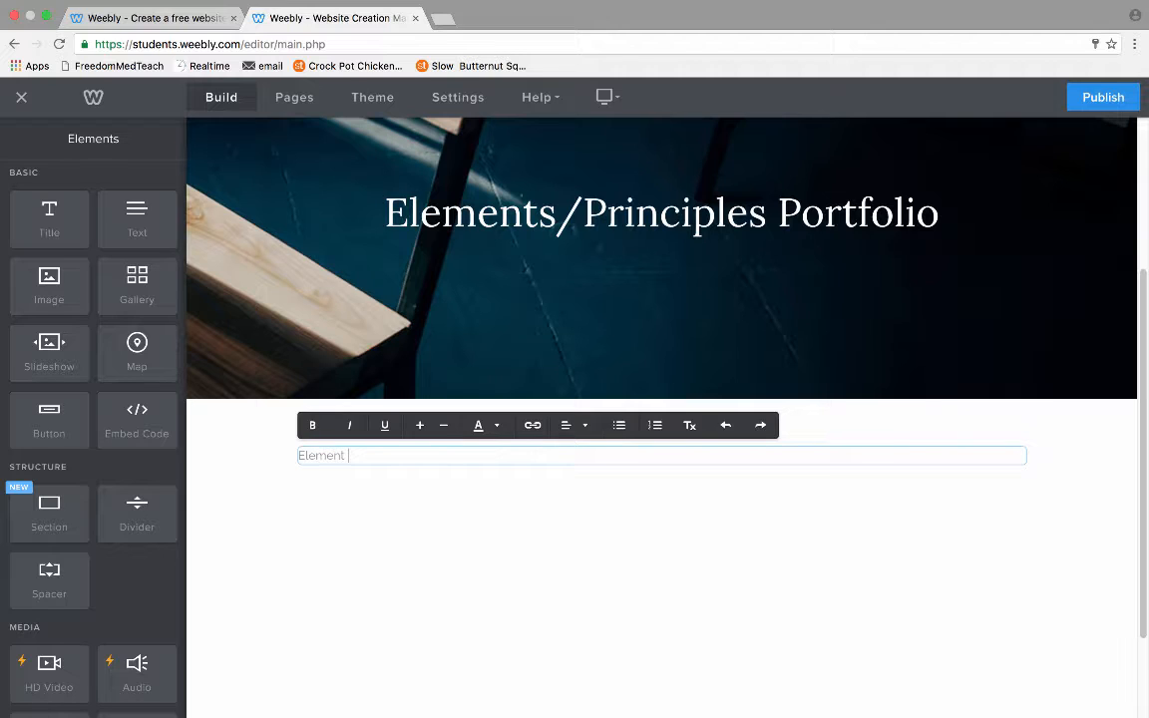
{"action": "type", "text": "s/Principles portfolio"}
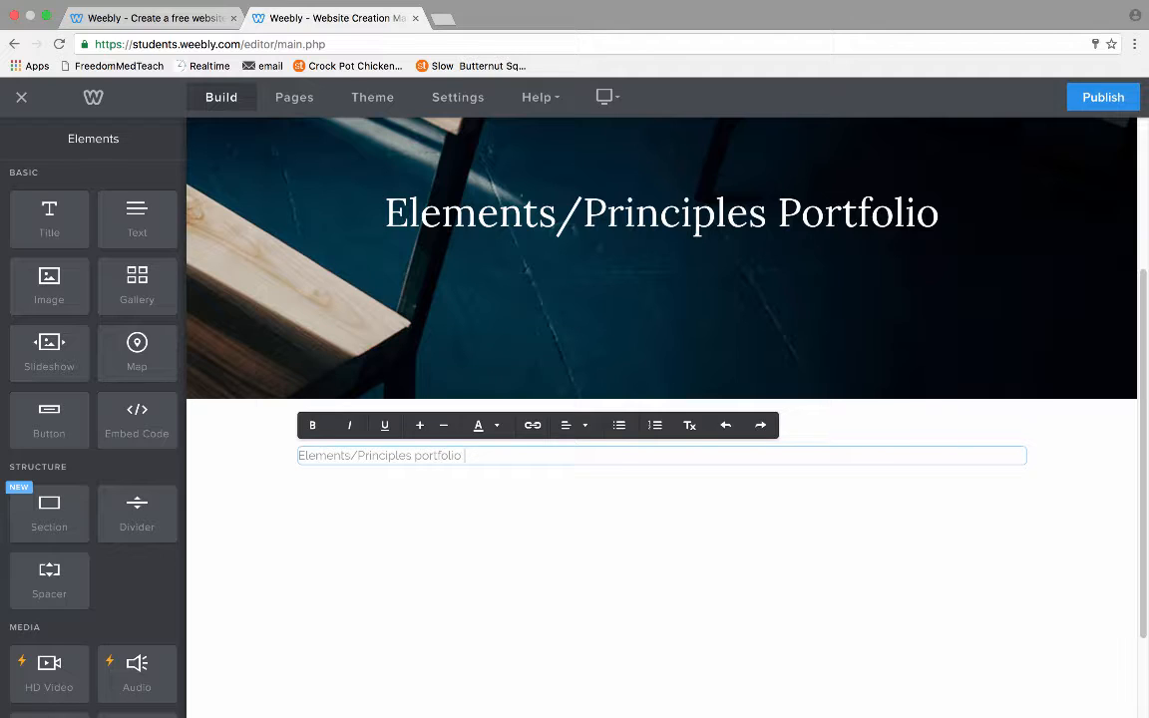
{"action": "type", "text": "artist statement goes here."}
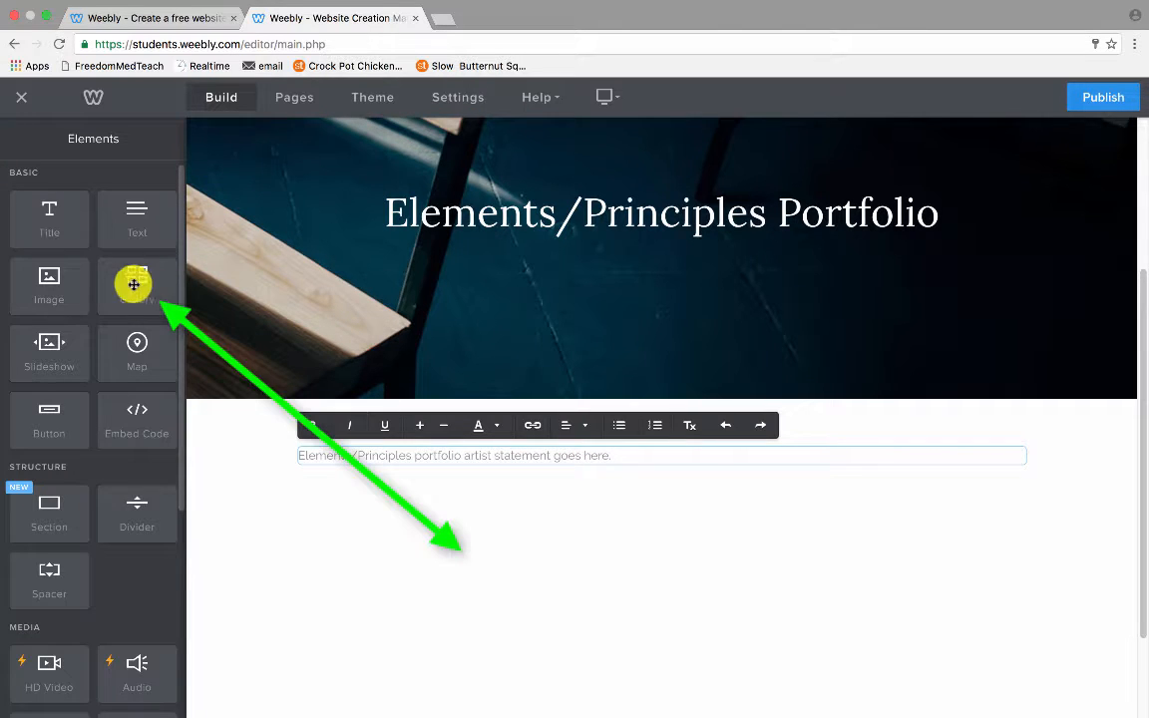
Drop a Gallery element below the artist statement paragraph.
{"action": "left_click_drag", "start_coordinate": [134, 285], "coordinate": [491, 585]}
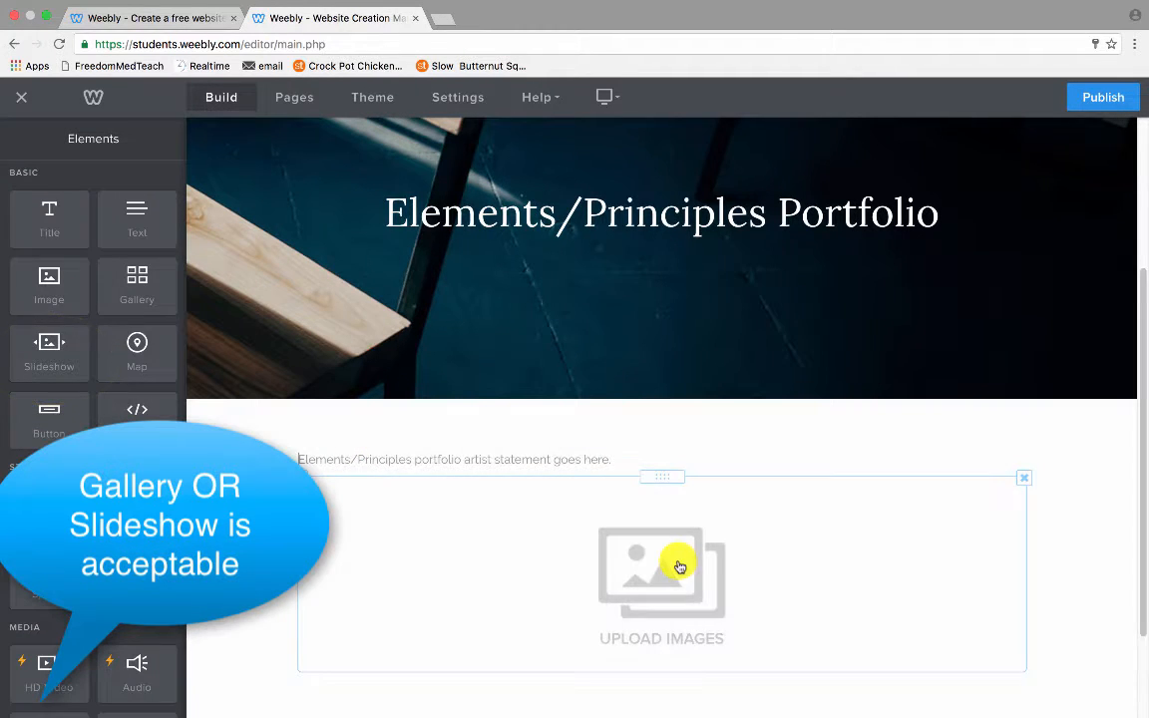
{"action": "scroll", "coordinate": [679, 567], "scroll_direction": "down", "scroll_amount": 3}
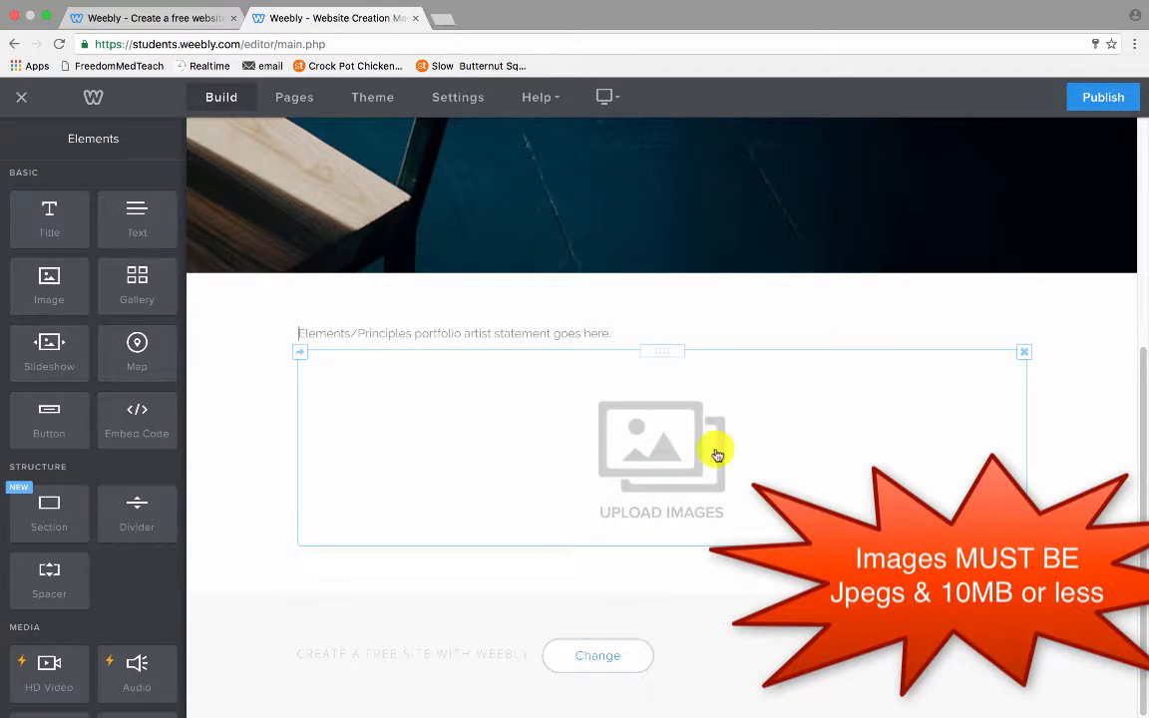
Open the gallery's Upload Images box, dismiss the file picker, and shrink Chrome to the left half.
{"action": "left_click", "coordinate": [671, 478]}
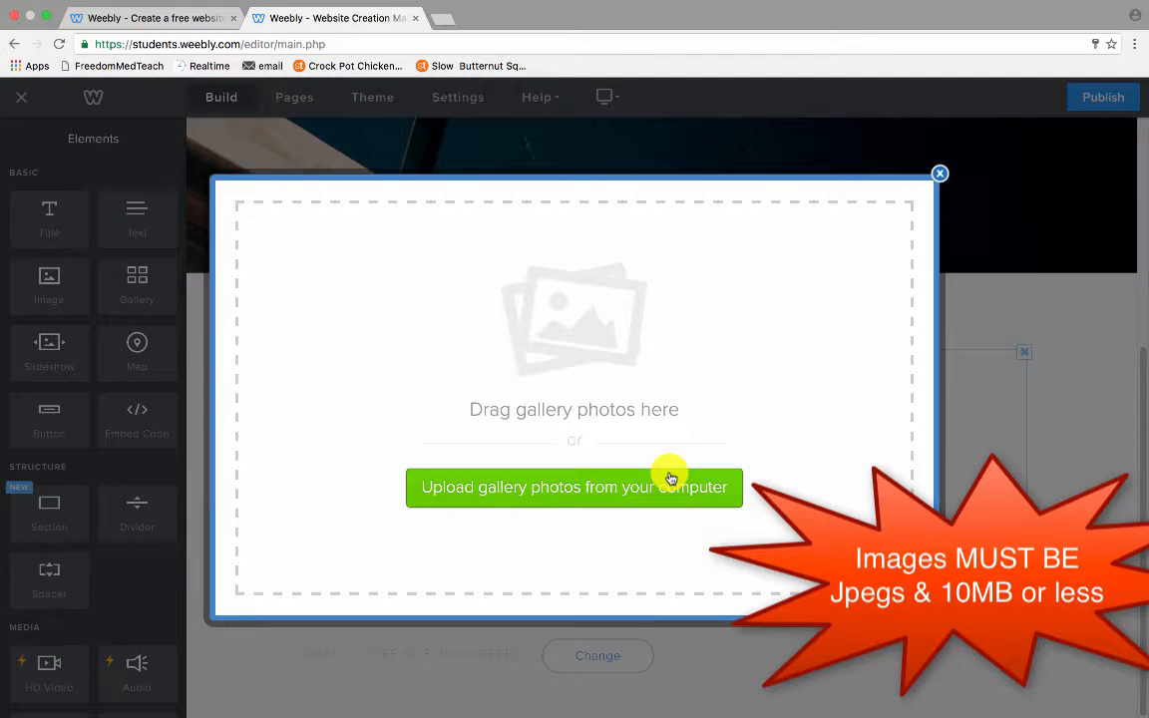
{"action": "left_click", "coordinate": [670, 485]}
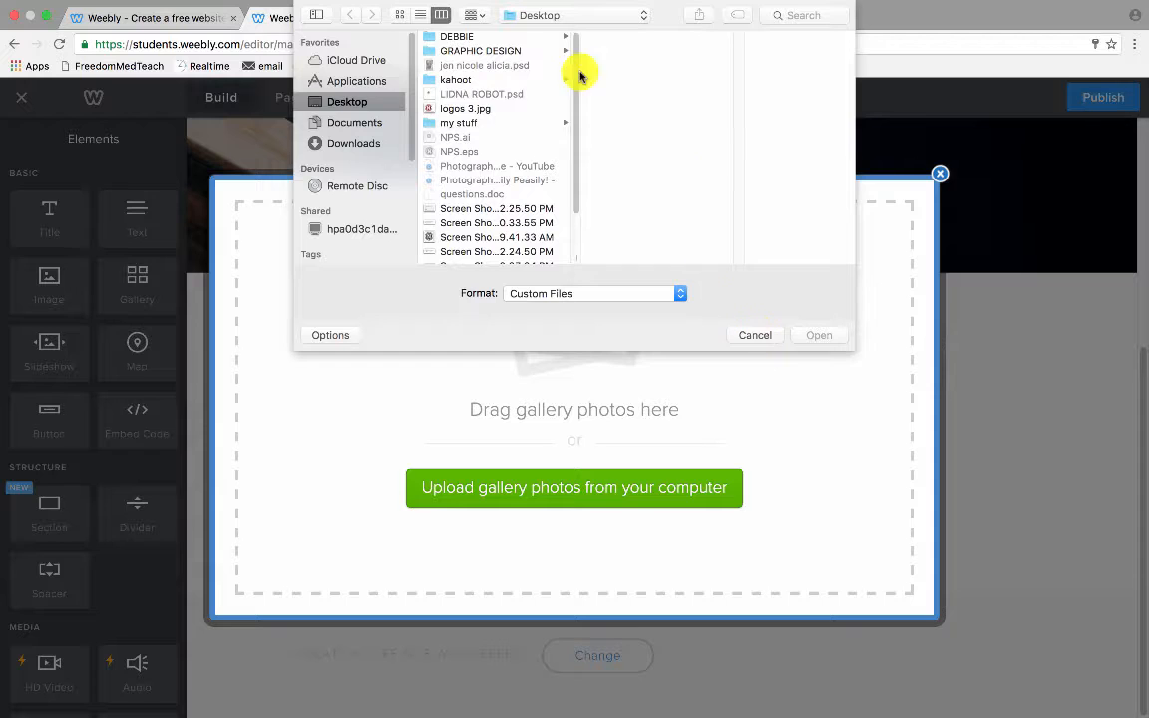
{"action": "left_click", "coordinate": [767, 335]}
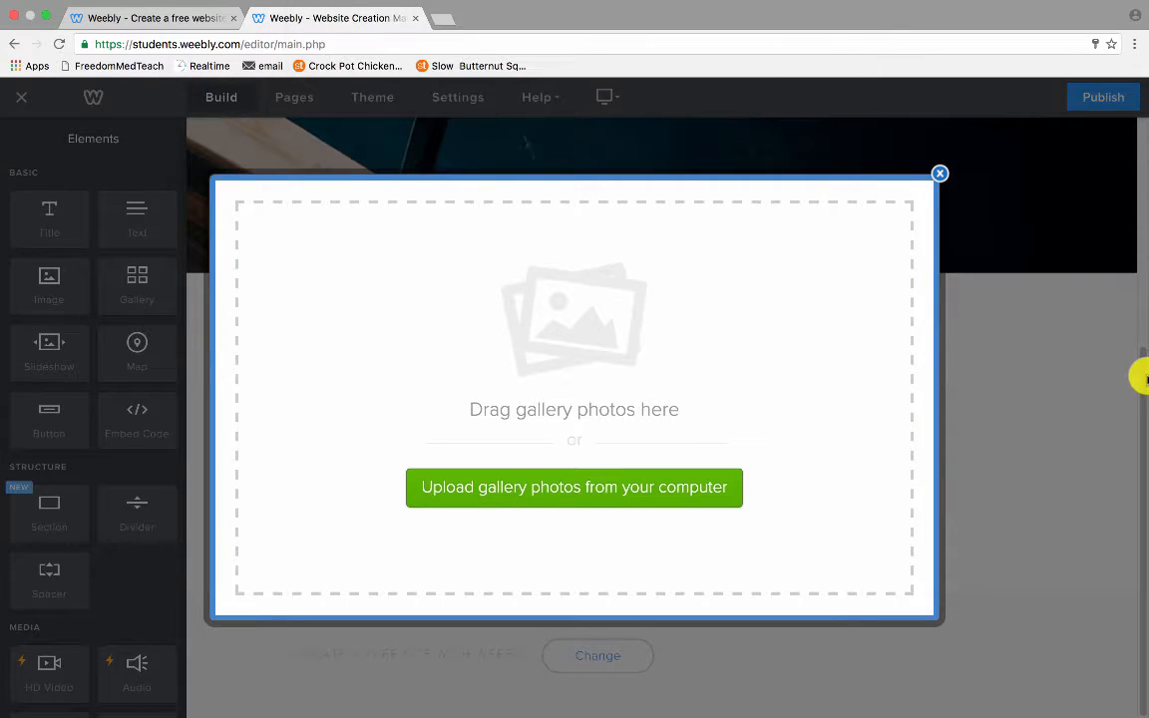
{"action": "mouse_move", "coordinate": [1070, 6]}
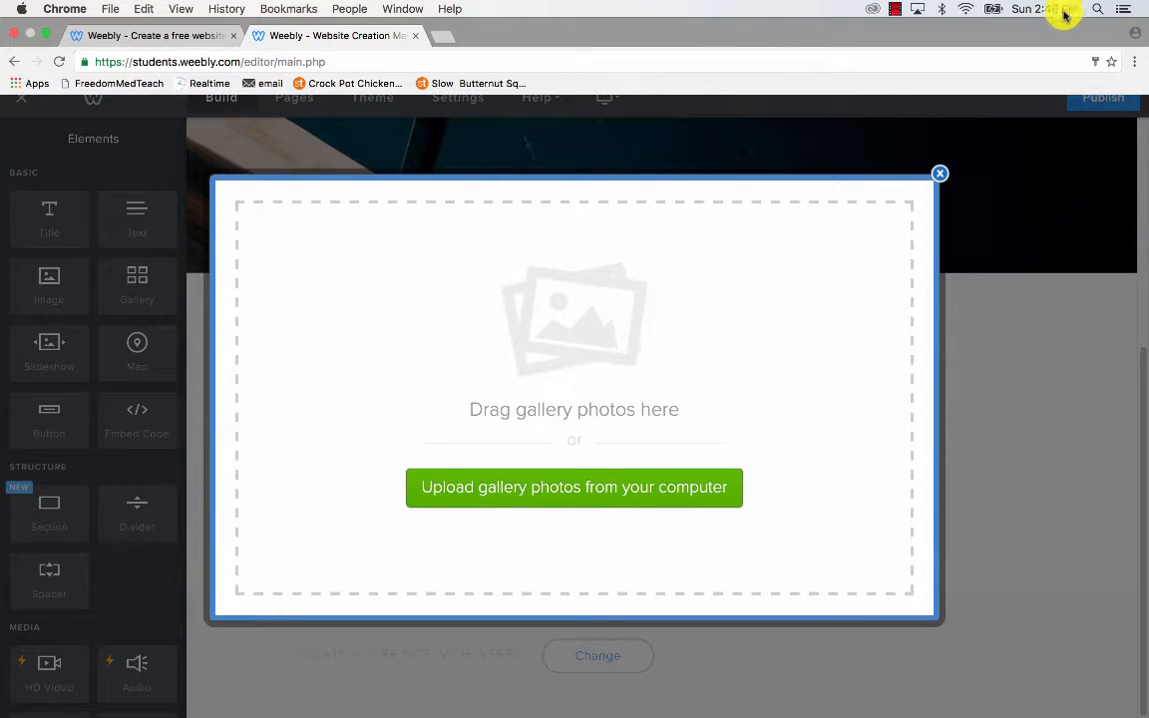
{"action": "left_click", "coordinate": [46, 34]}
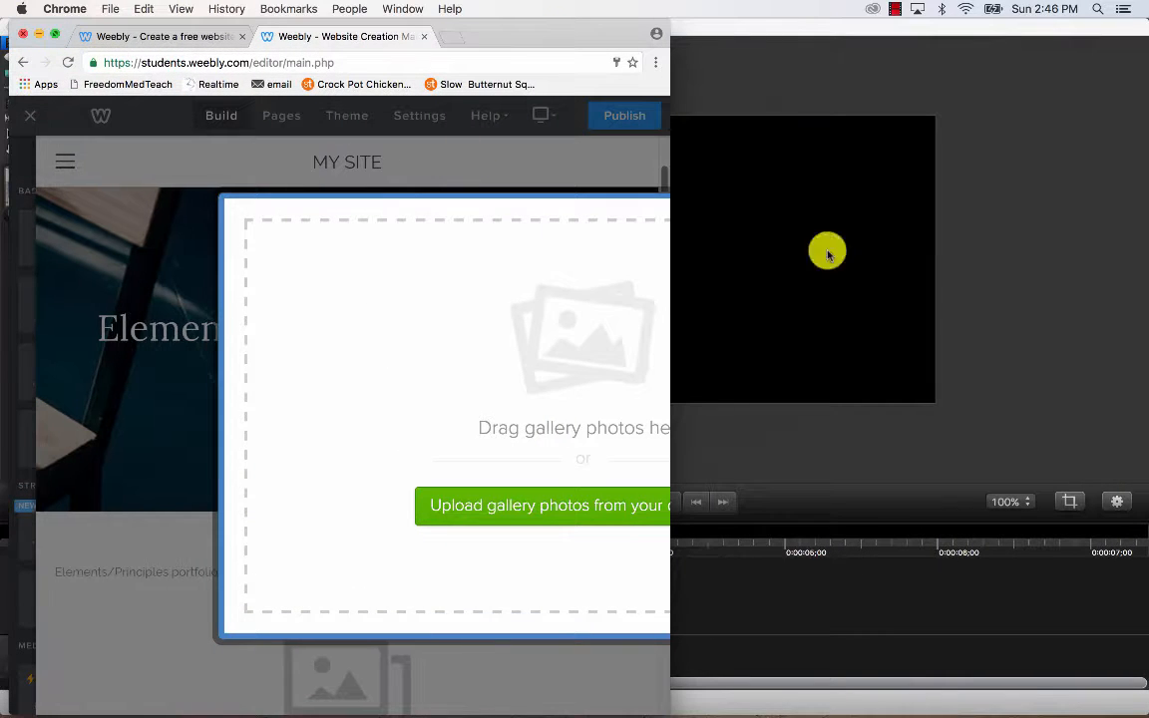
Select eight JPEGs in the Finder kahoot folder, drag them into the gallery, and re-widen Chrome.
{"action": "left_click", "coordinate": [760, 38]}
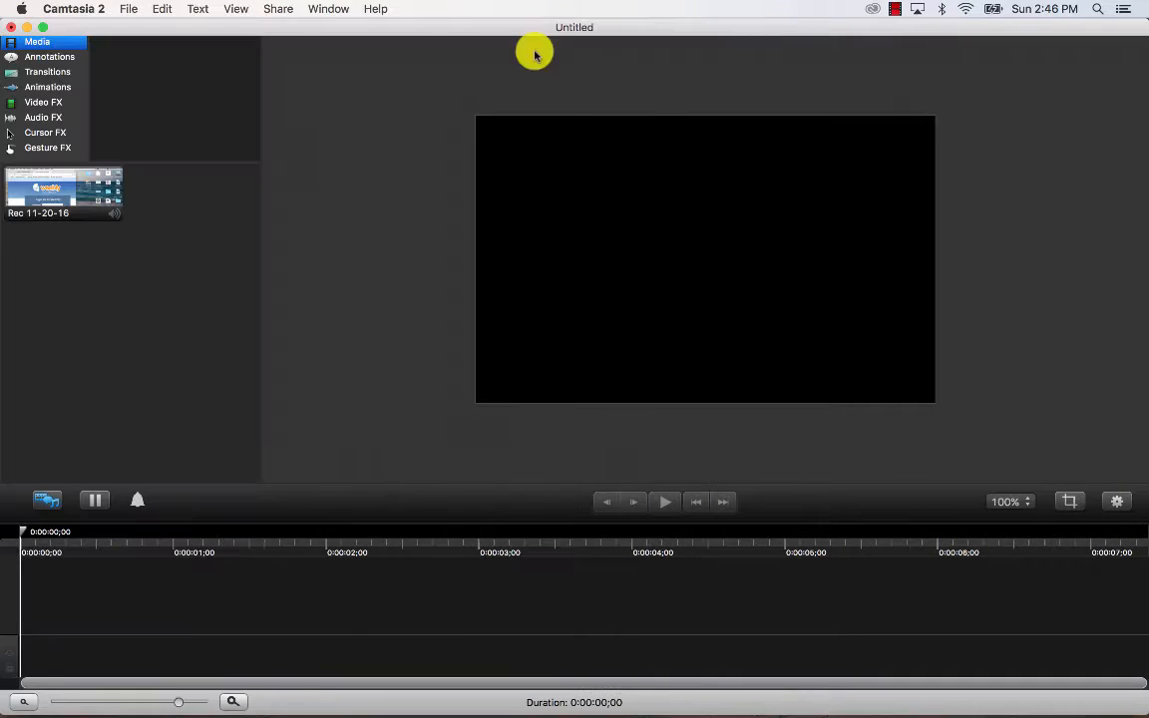
{"action": "left_click", "coordinate": [27, 31]}
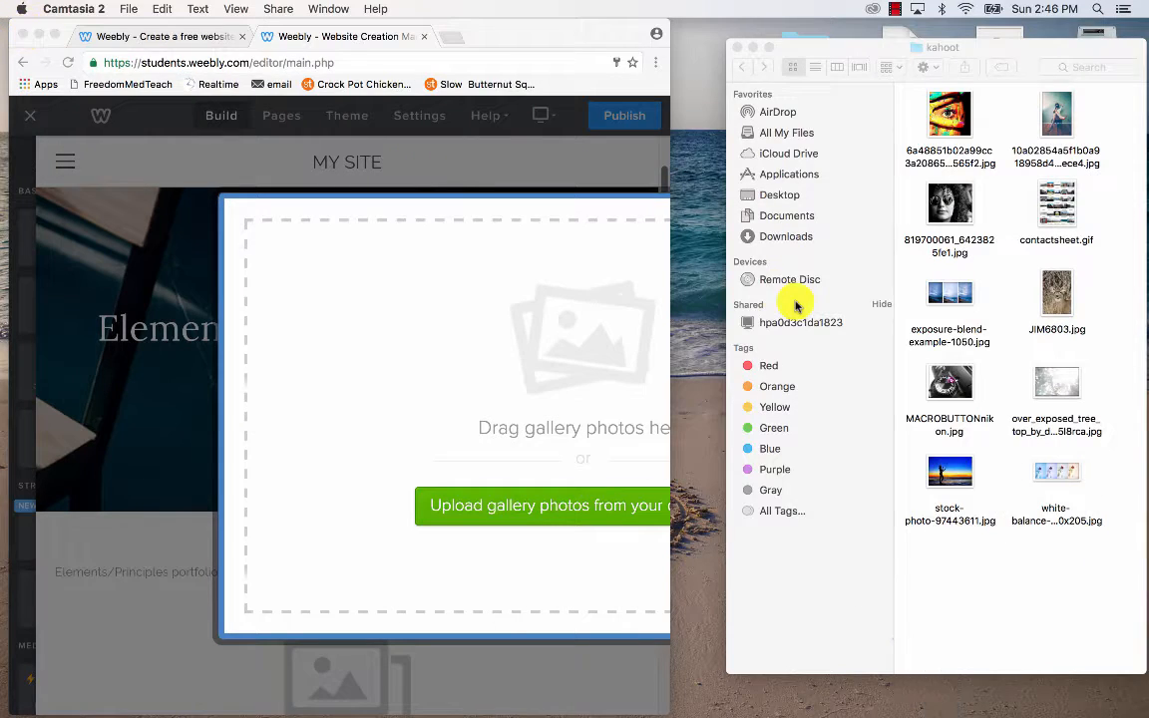
{"action": "left_click", "coordinate": [907, 103]}
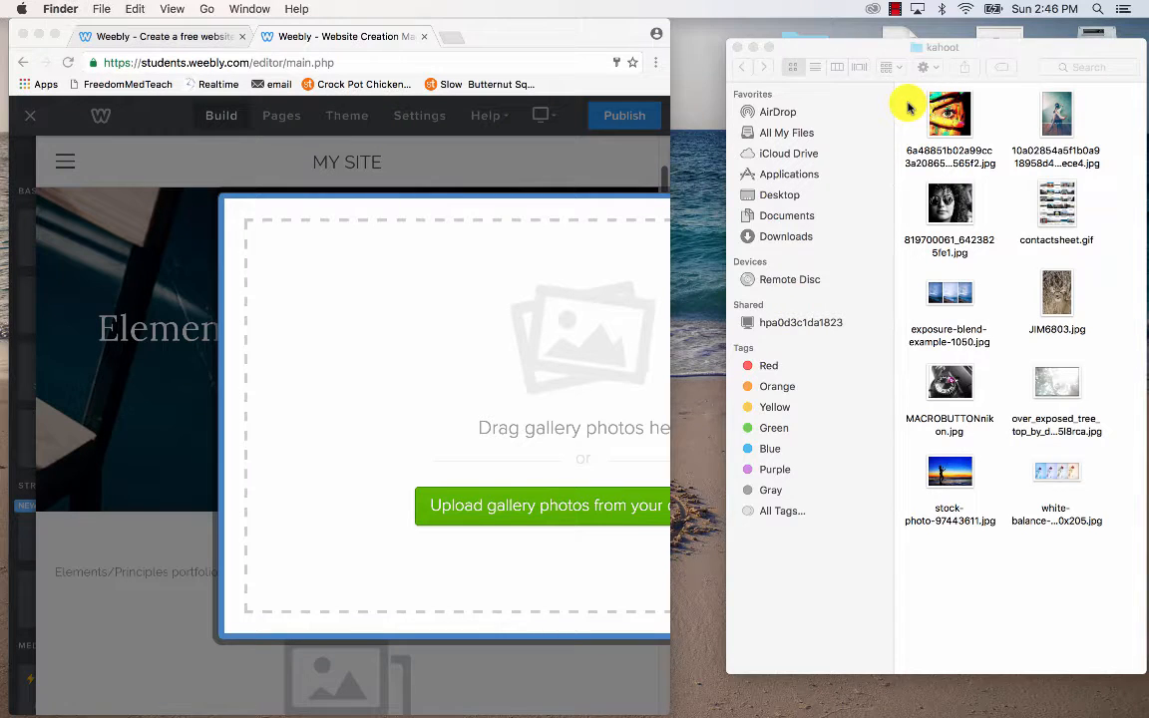
{"action": "left_click_drag", "start_coordinate": [908, 103], "coordinate": [970, 218]}
{"action": "left_click", "coordinate": [1056, 112], "text": "super"}
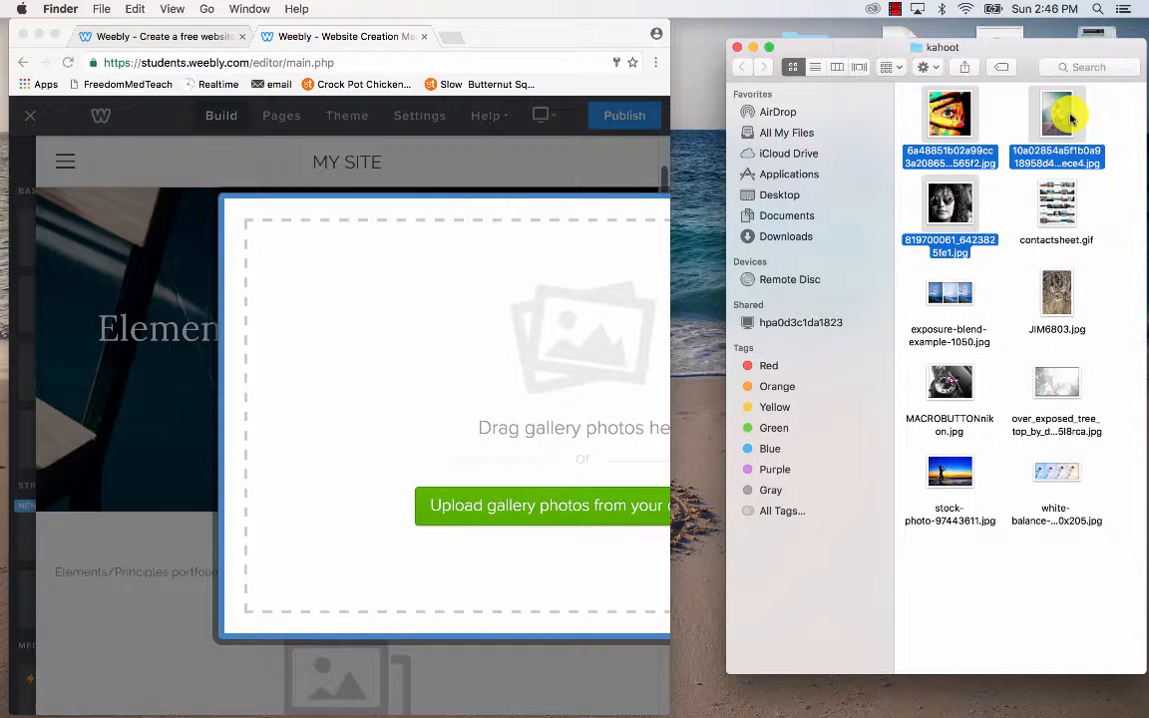
{"action": "left_click", "coordinate": [1056, 294], "text": "super"}
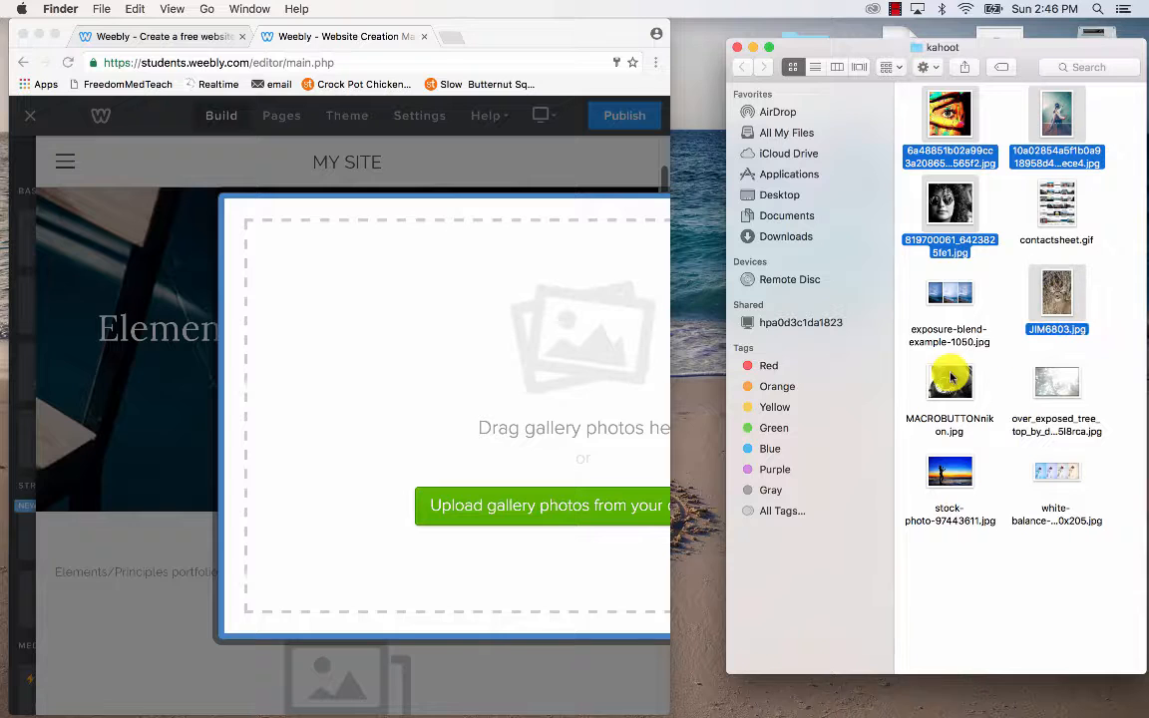
{"action": "left_click", "coordinate": [950, 382], "text": "super"}
{"action": "left_click", "coordinate": [1059, 389], "text": "super"}
{"action": "left_click", "coordinate": [966, 288], "text": "super"}
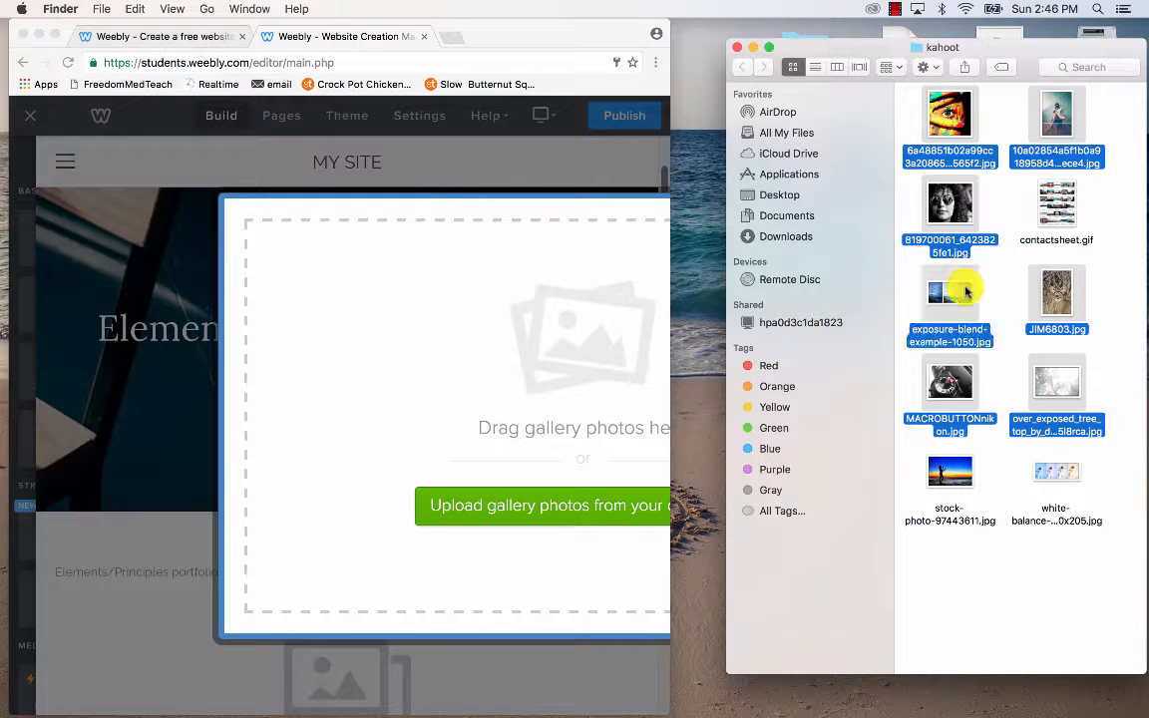
{"action": "left_click", "coordinate": [960, 482], "text": "super"}
{"action": "left_click_drag", "start_coordinate": [960, 482], "coordinate": [547, 454]}
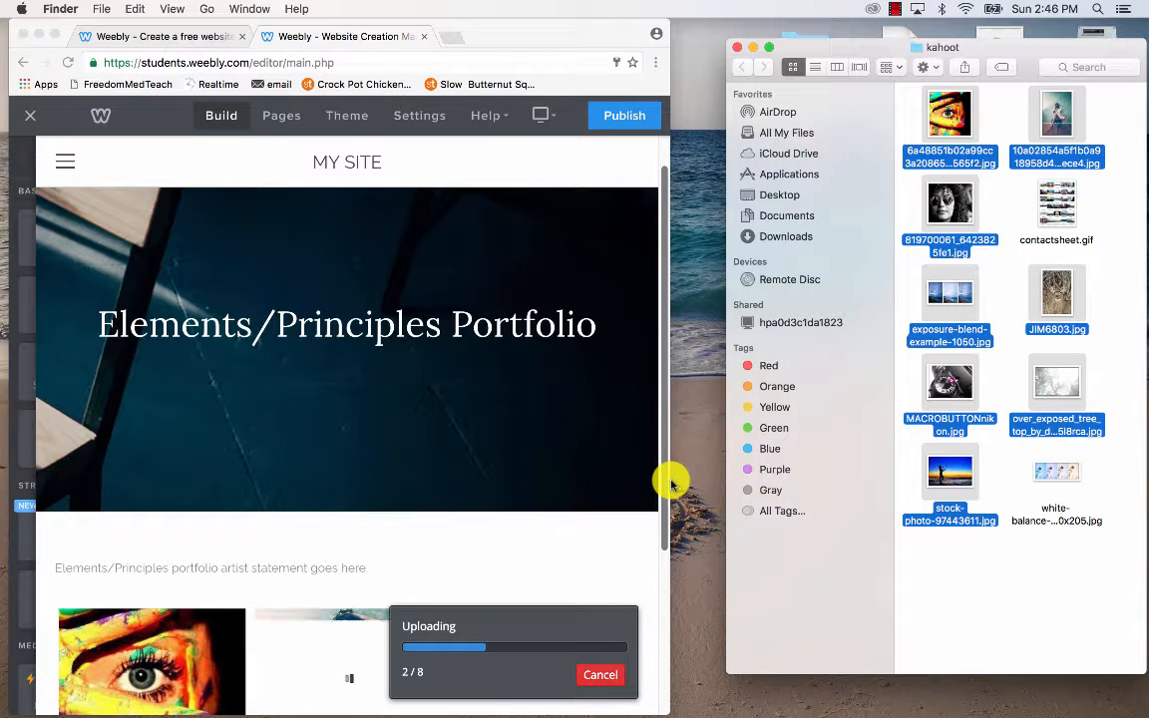
{"action": "left_click_drag", "start_coordinate": [671, 484], "coordinate": [1095, 552]}
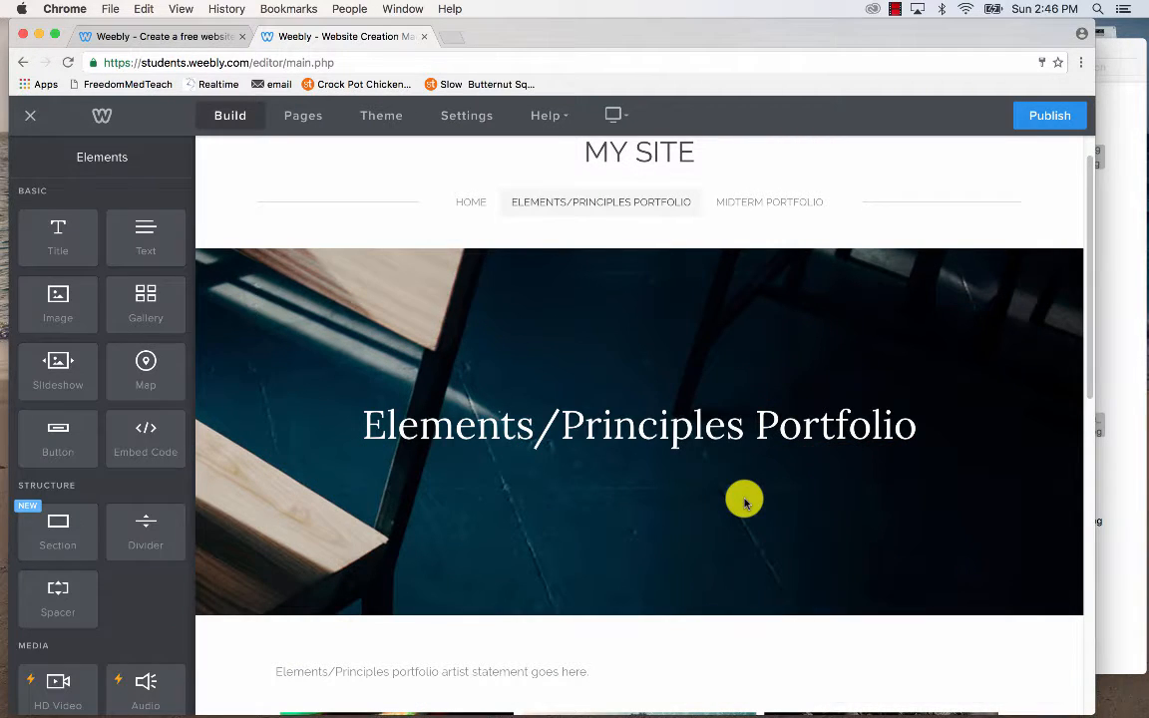
Scroll down to the portfolio photo gallery and open its Gallery settings panel.
{"action": "scroll", "coordinate": [744, 502], "scroll_direction": "down", "scroll_amount": 10}
{"action": "scroll", "coordinate": [744, 501], "scroll_direction": "down", "scroll_amount": 3}
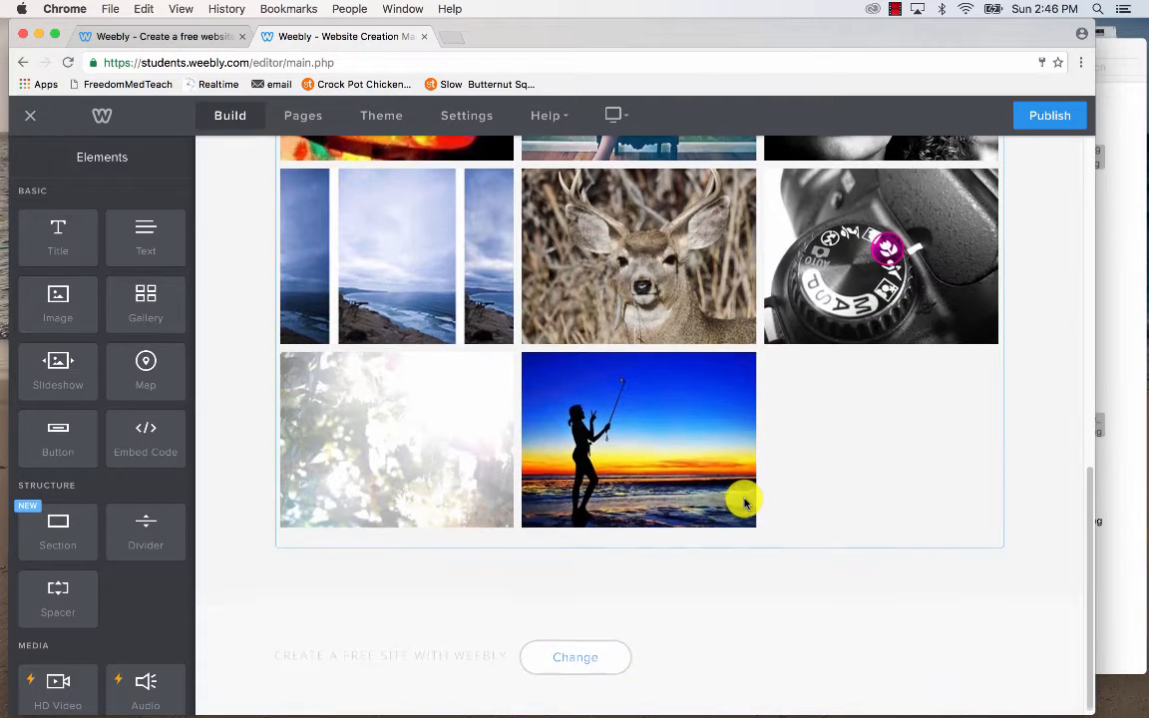
{"action": "left_click", "coordinate": [778, 421]}
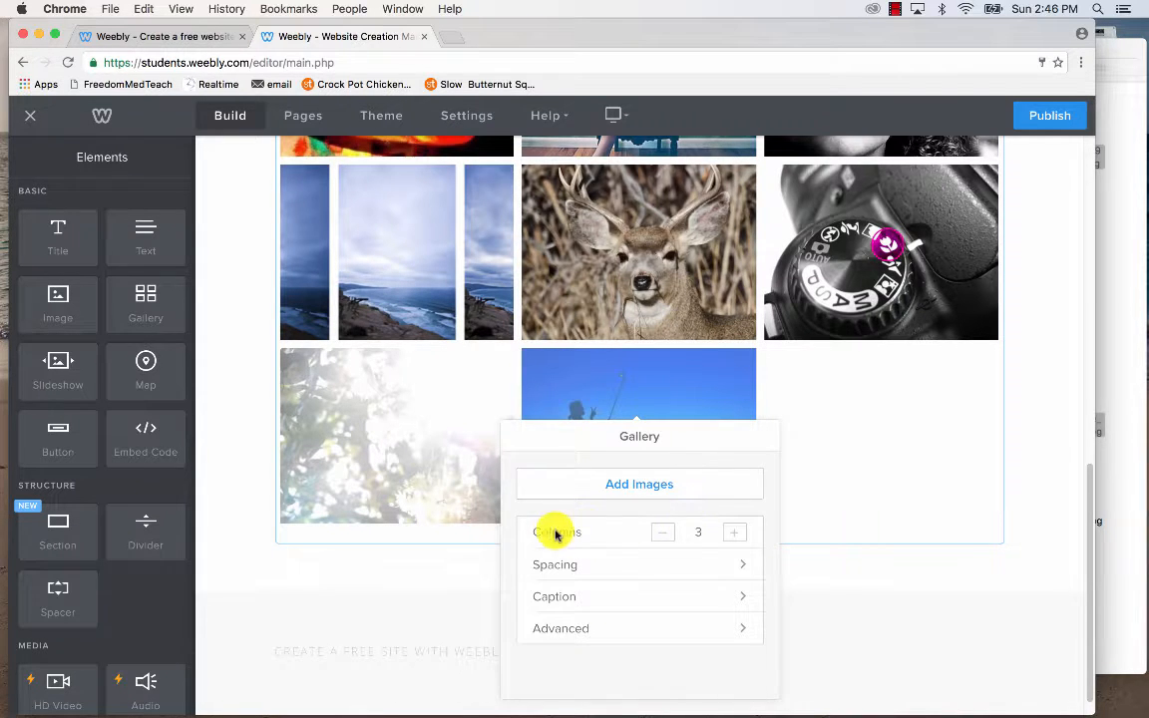
Set the gallery to 4 columns.
{"action": "left_click", "coordinate": [665, 532]}
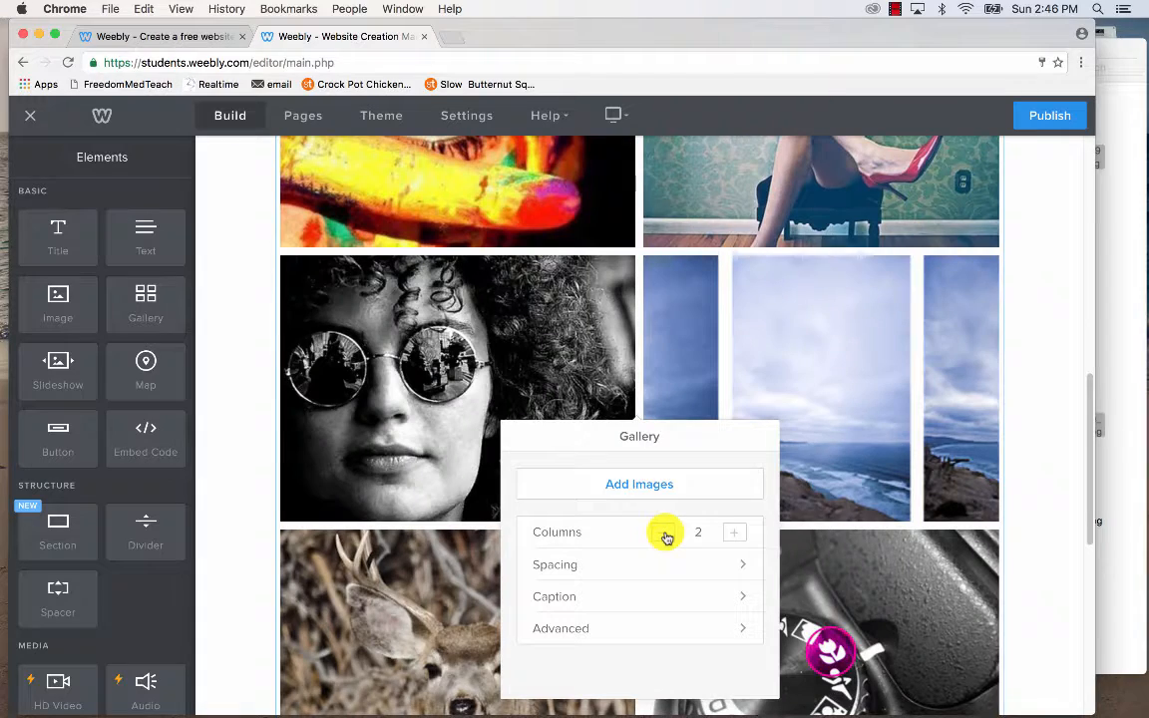
{"action": "left_click", "coordinate": [736, 534]}
{"action": "left_click", "coordinate": [737, 534]}
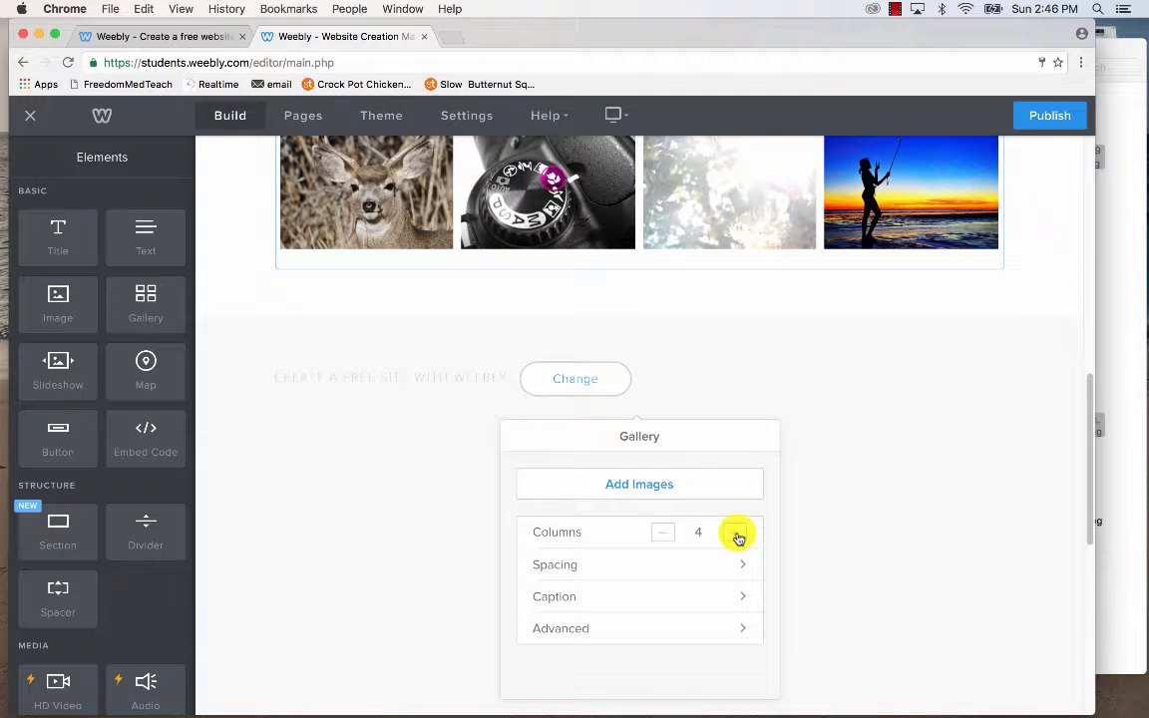
{"action": "left_click", "coordinate": [674, 565]}
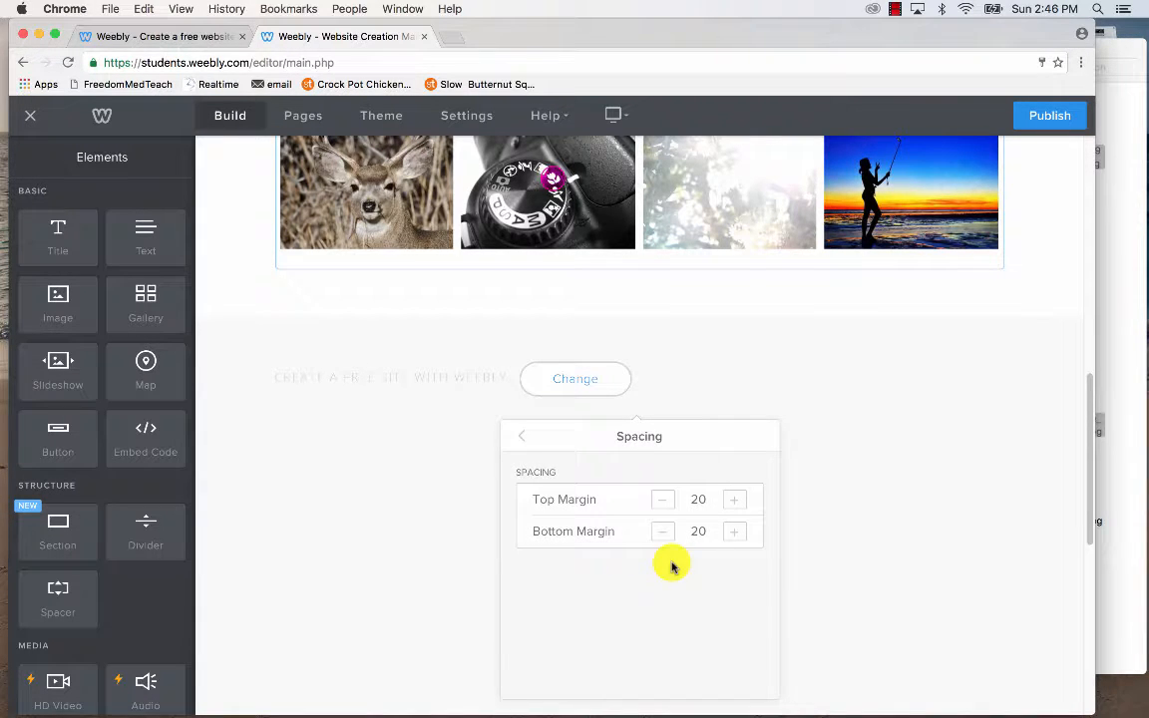
{"action": "left_click", "coordinate": [518, 446]}
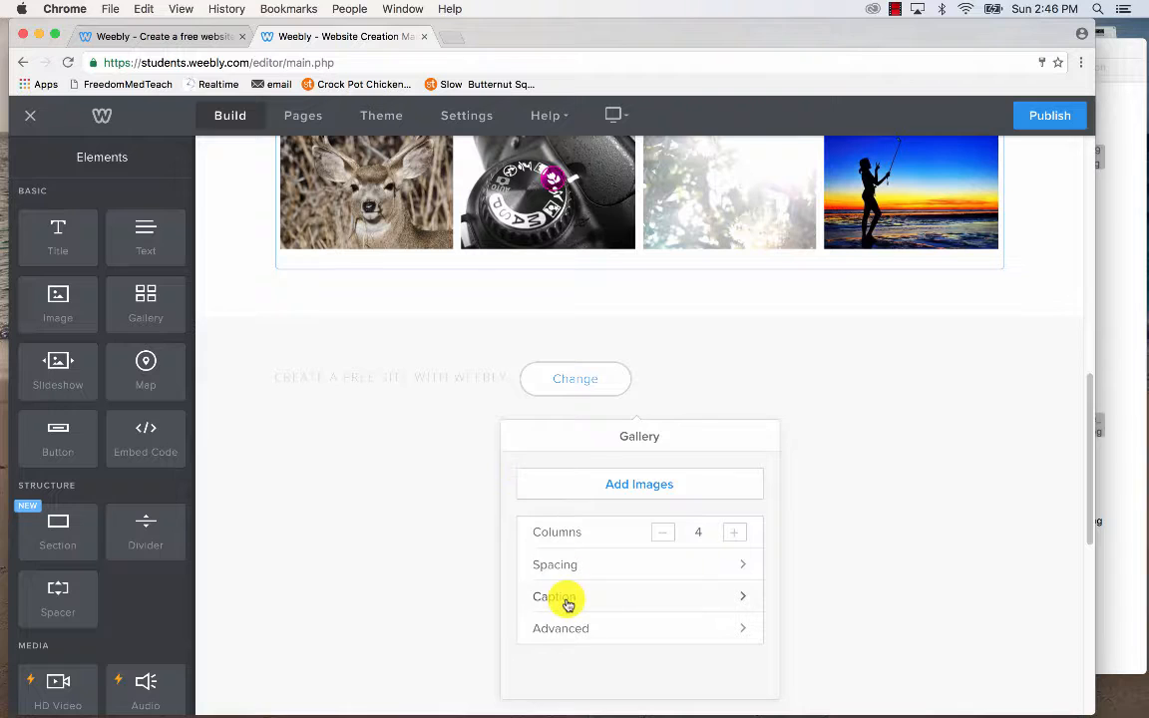
Turn on Display Caption On Hover for the gallery captions.
{"action": "left_click", "coordinate": [565, 599]}
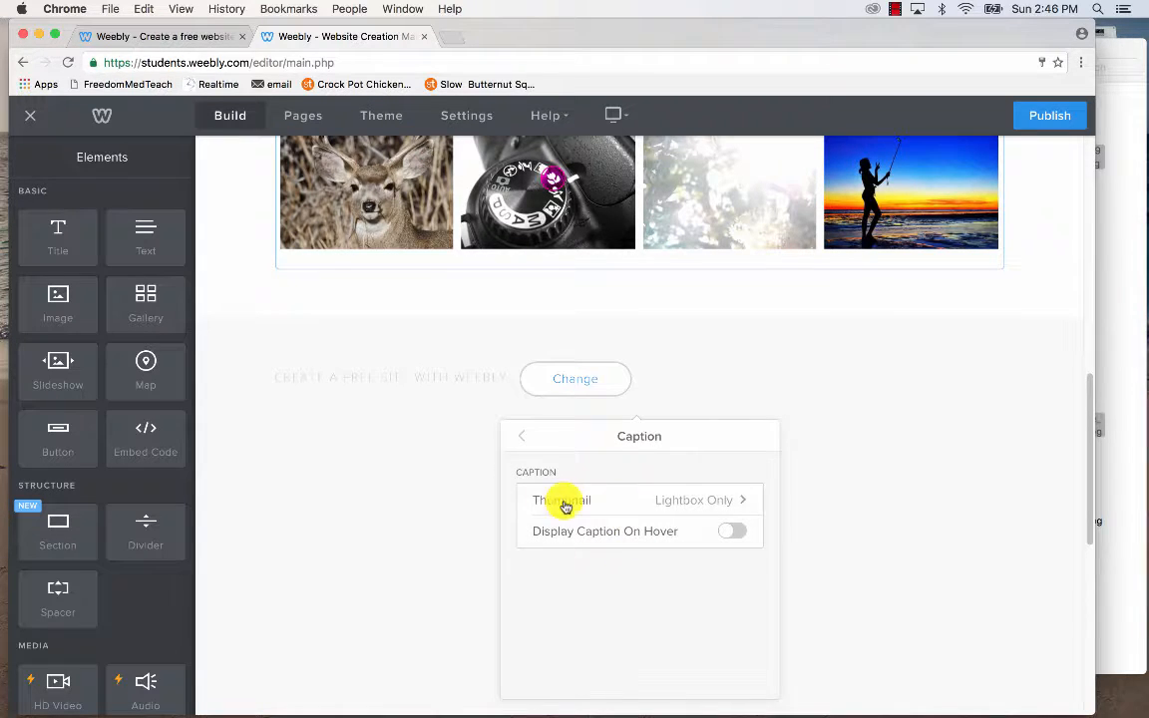
{"action": "left_click", "coordinate": [689, 502]}
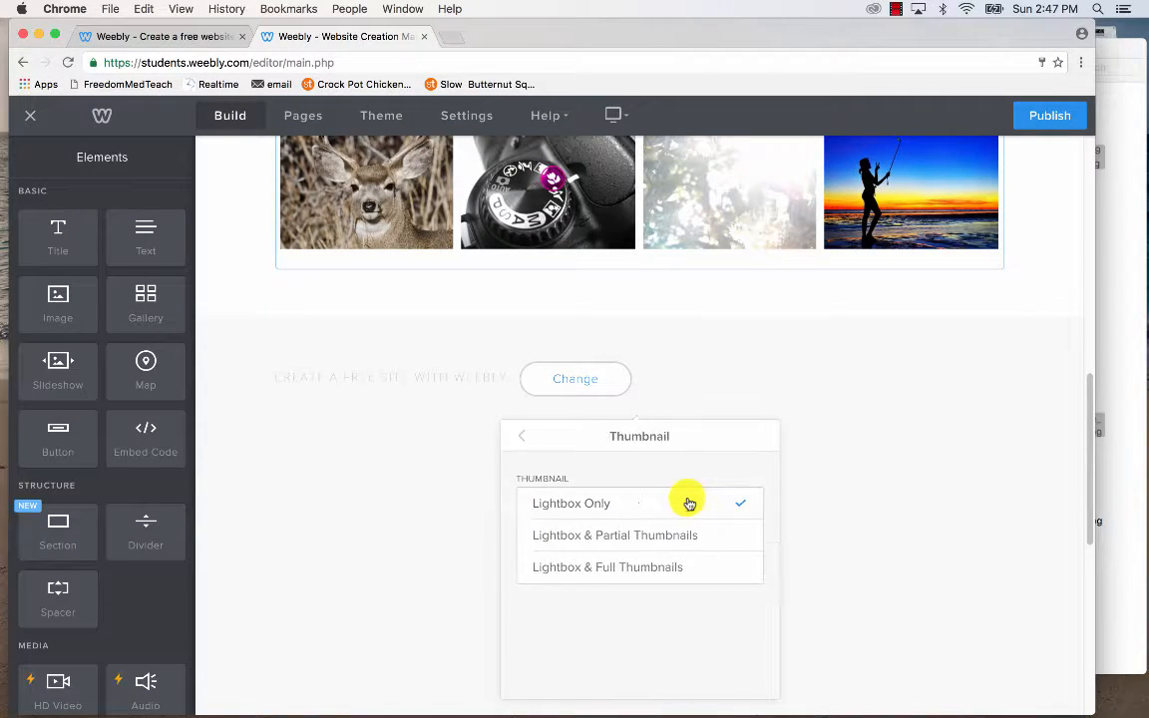
{"action": "left_click", "coordinate": [523, 440]}
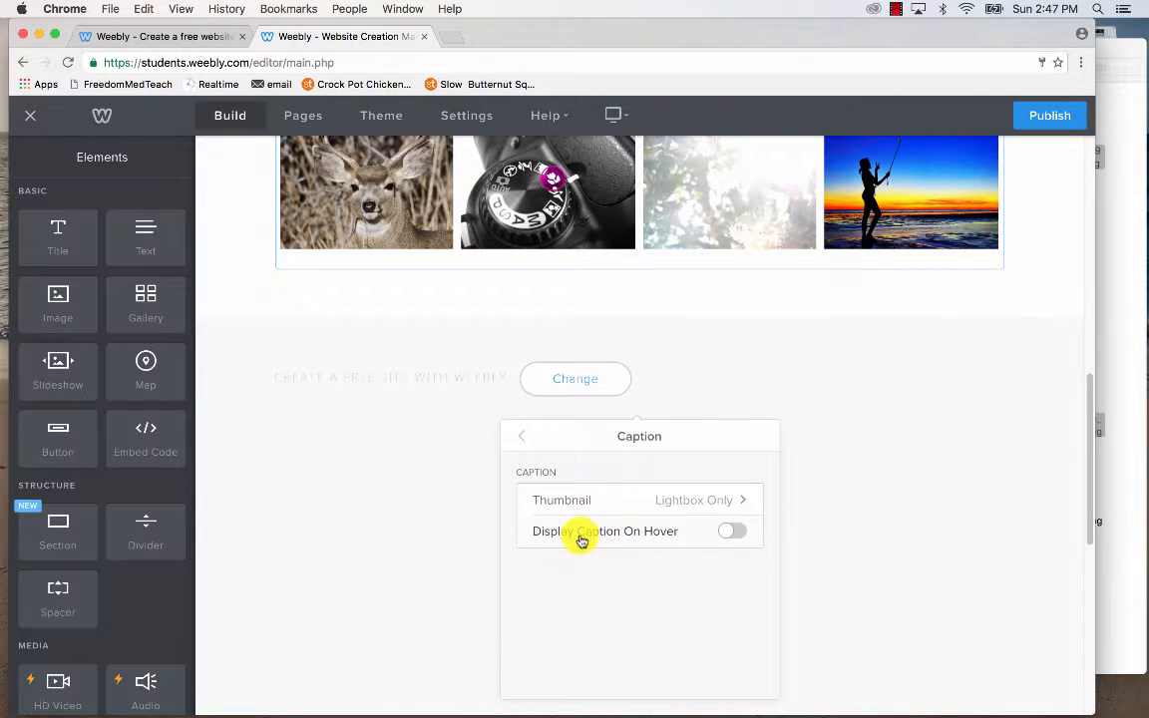
{"action": "left_click", "coordinate": [728, 531]}
{"action": "left_click", "coordinate": [522, 433]}
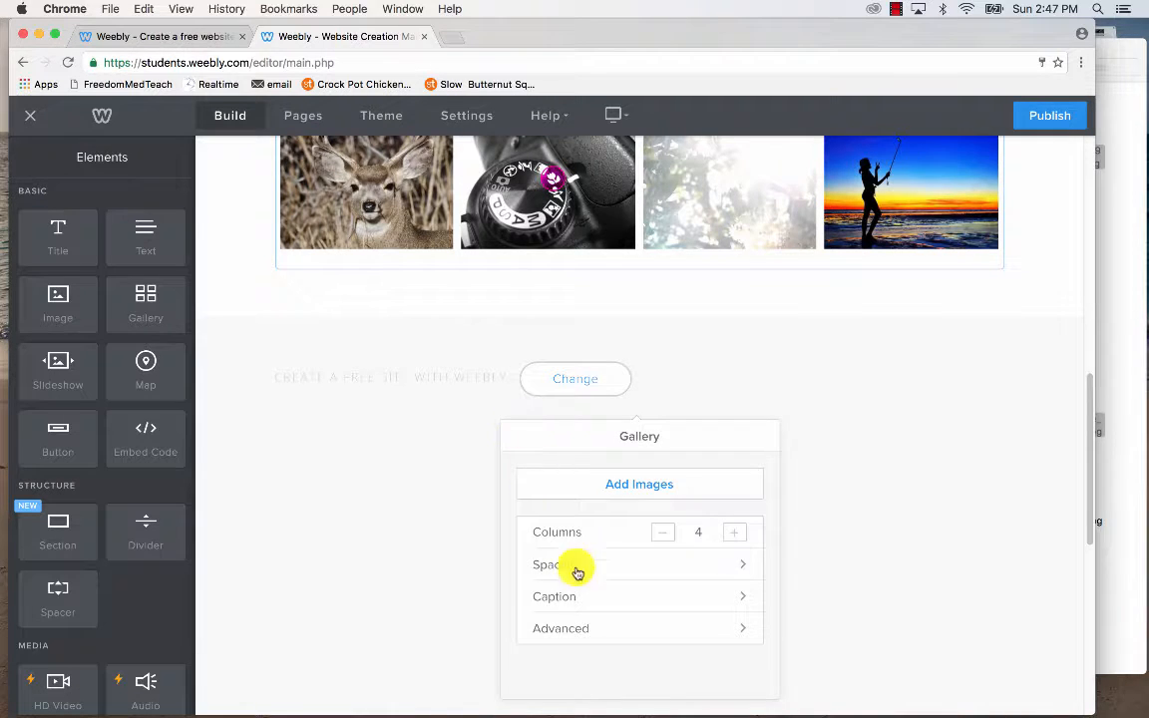
Set the Advanced image ratio to Square and close the gallery settings.
{"action": "left_click", "coordinate": [605, 628]}
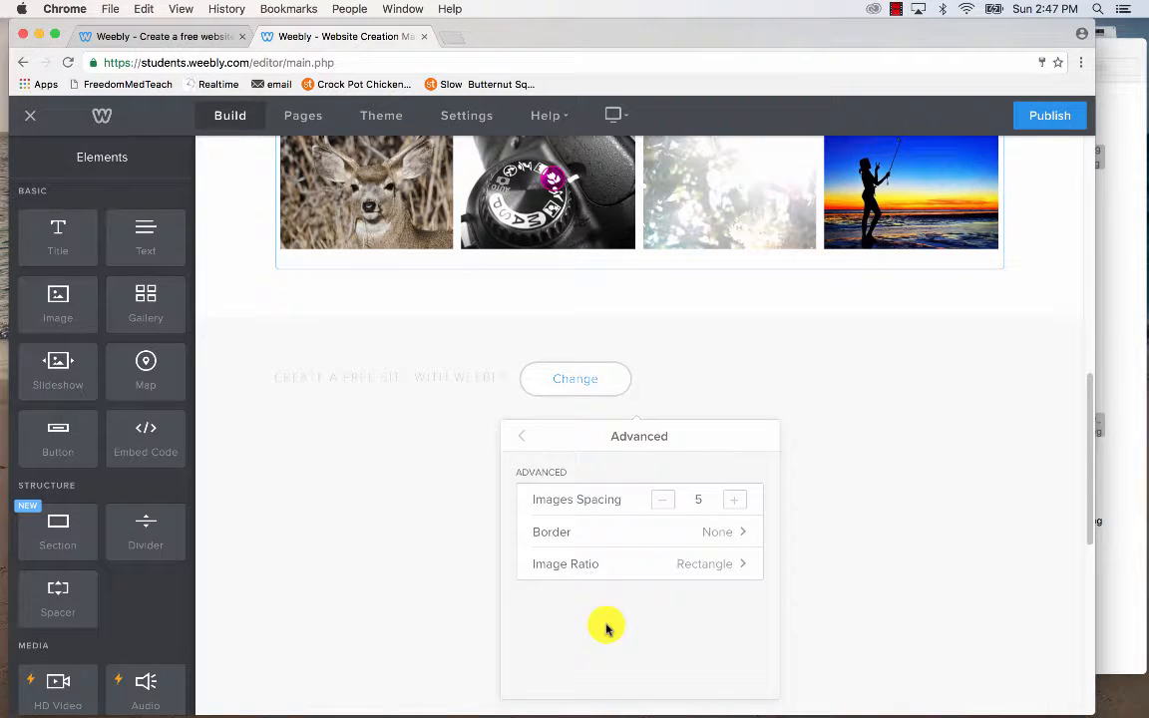
{"action": "scroll", "coordinate": [654, 367], "scroll_direction": "up", "scroll_amount": 5}
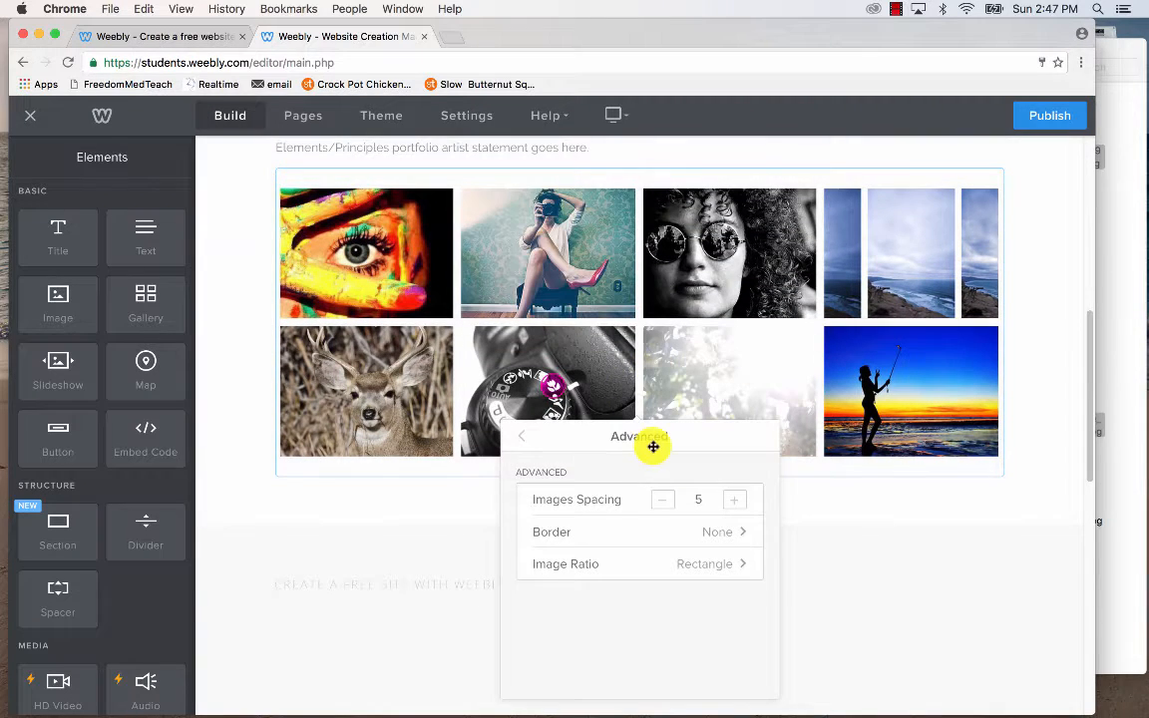
{"action": "left_click", "coordinate": [707, 566]}
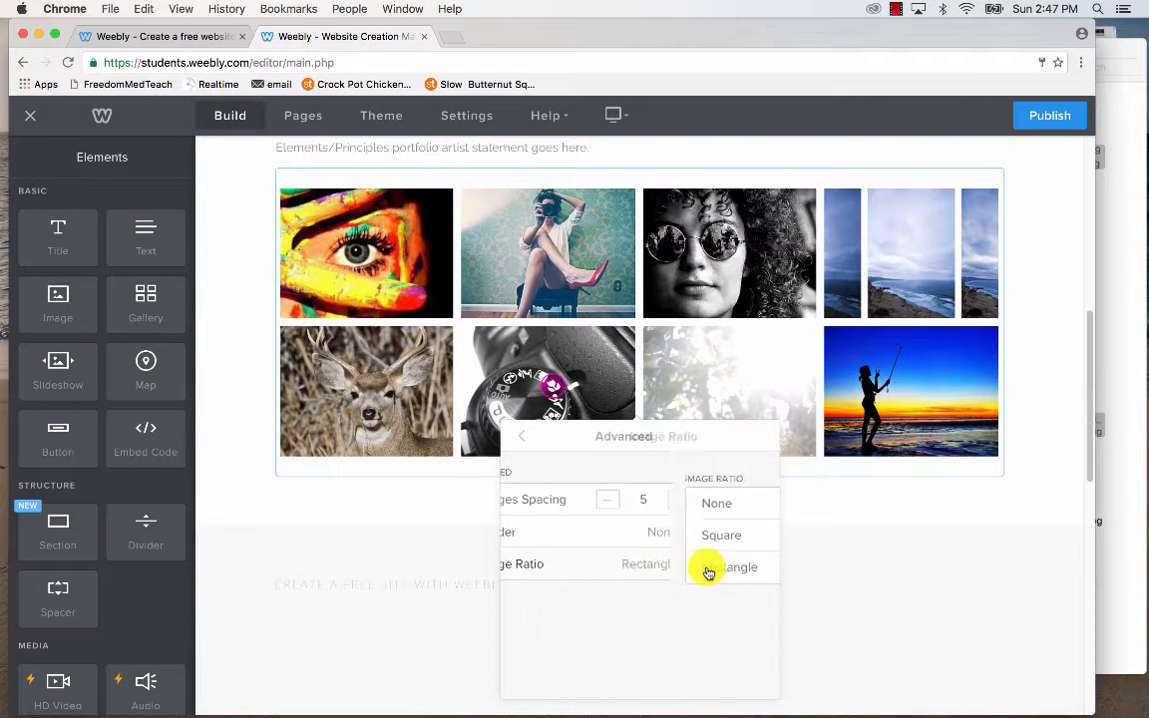
{"action": "left_click", "coordinate": [693, 505]}
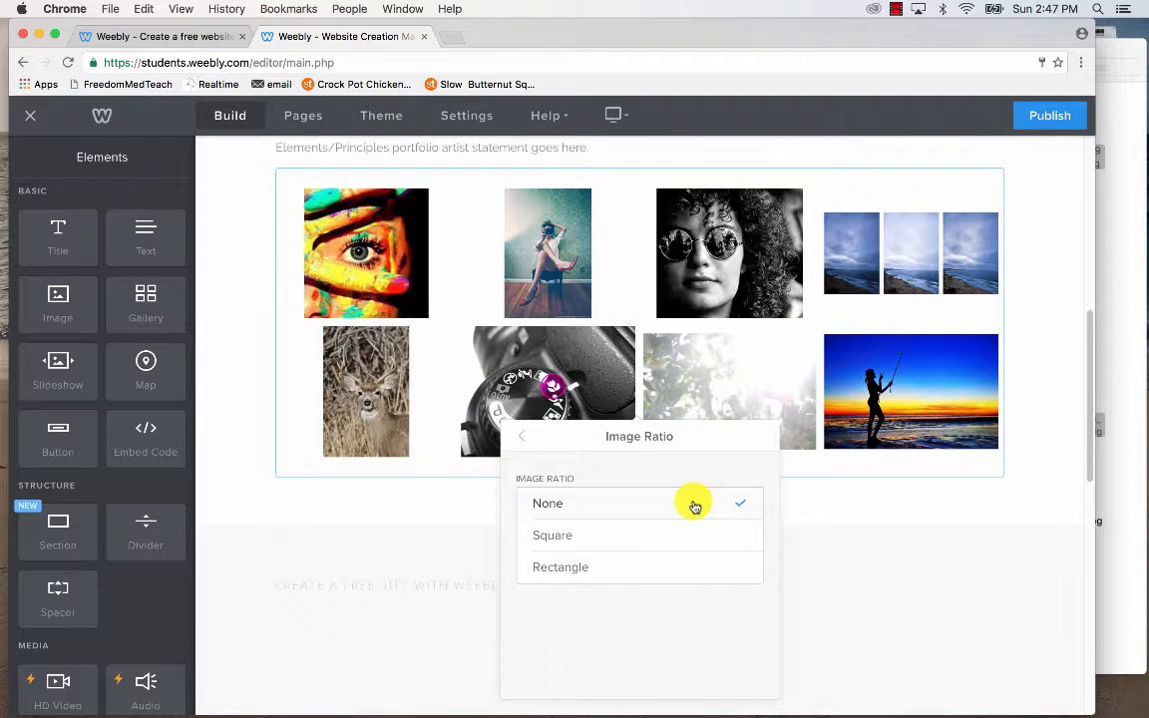
{"action": "left_click", "coordinate": [688, 534]}
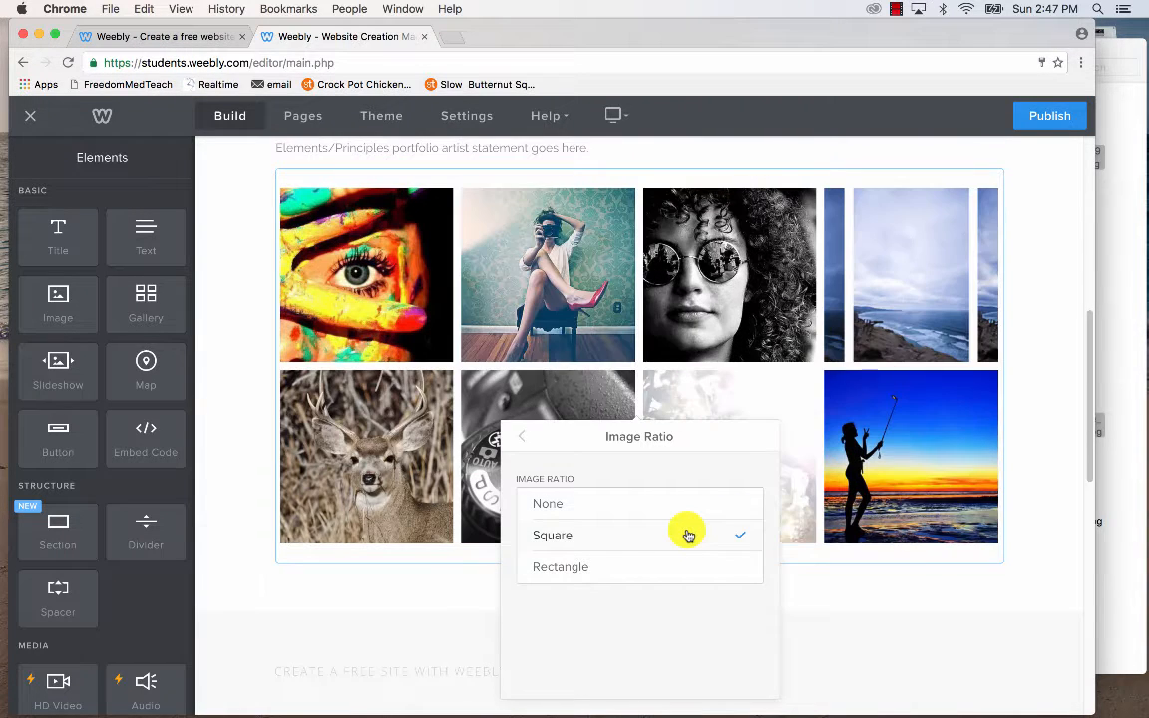
{"action": "left_click", "coordinate": [836, 599]}
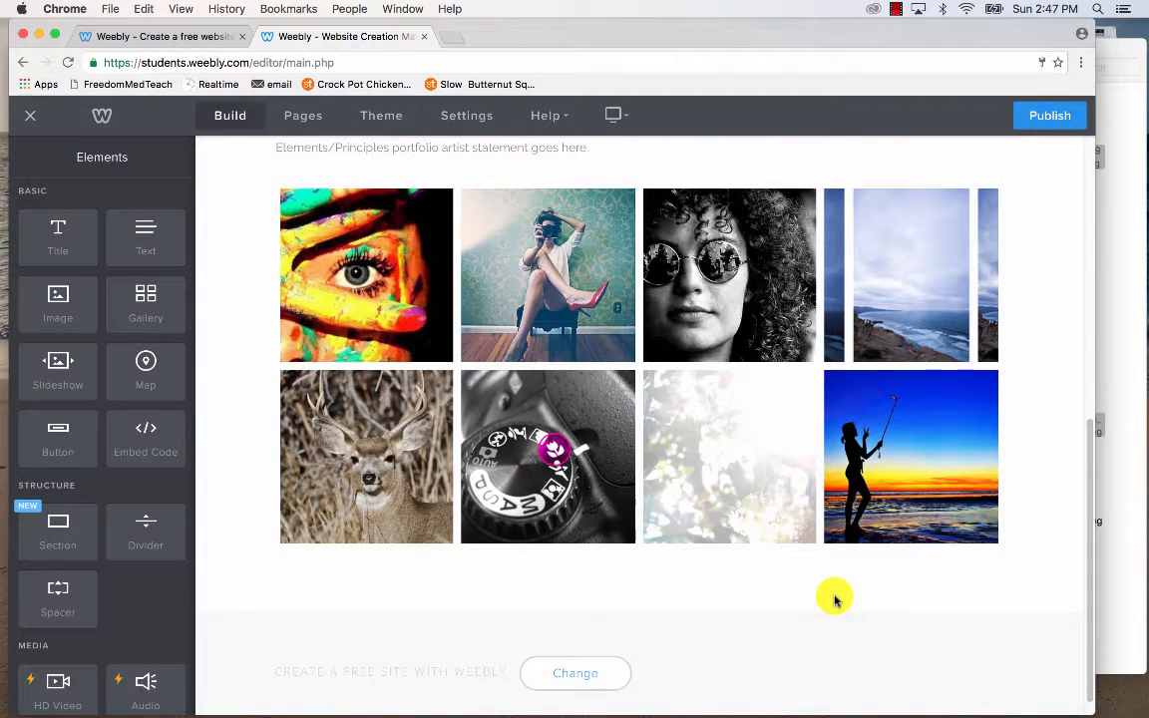
{"action": "scroll", "coordinate": [835, 599], "scroll_direction": "up", "scroll_amount": 6}
{"action": "scroll", "coordinate": [834, 598], "scroll_direction": "down", "scroll_amount": 3}
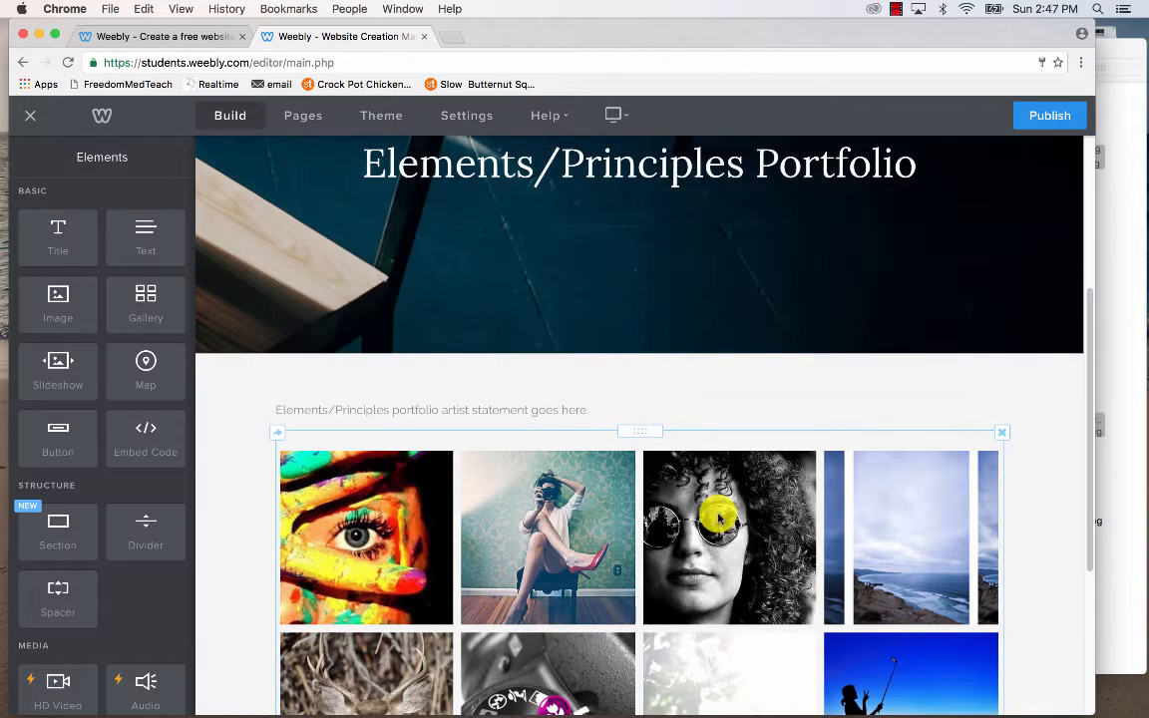
Caption the black-and-white sunglasses portrait 'Shape & Texture'.
{"action": "left_click", "coordinate": [719, 515]}
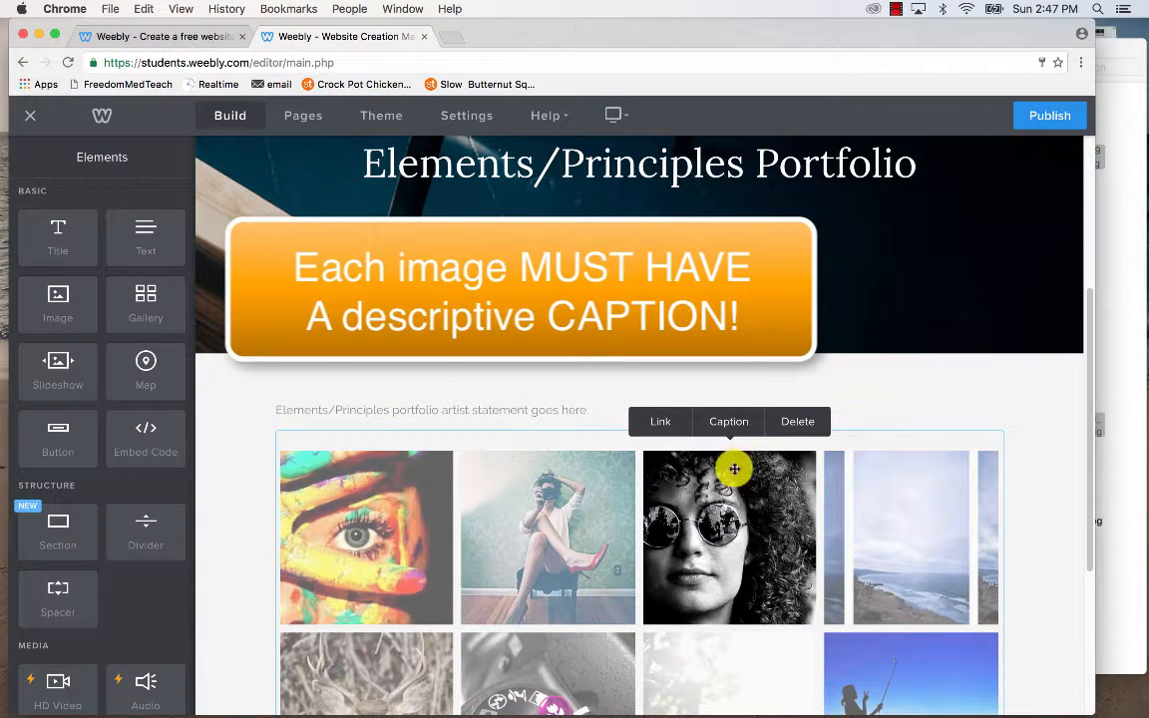
{"action": "left_click", "coordinate": [732, 425]}
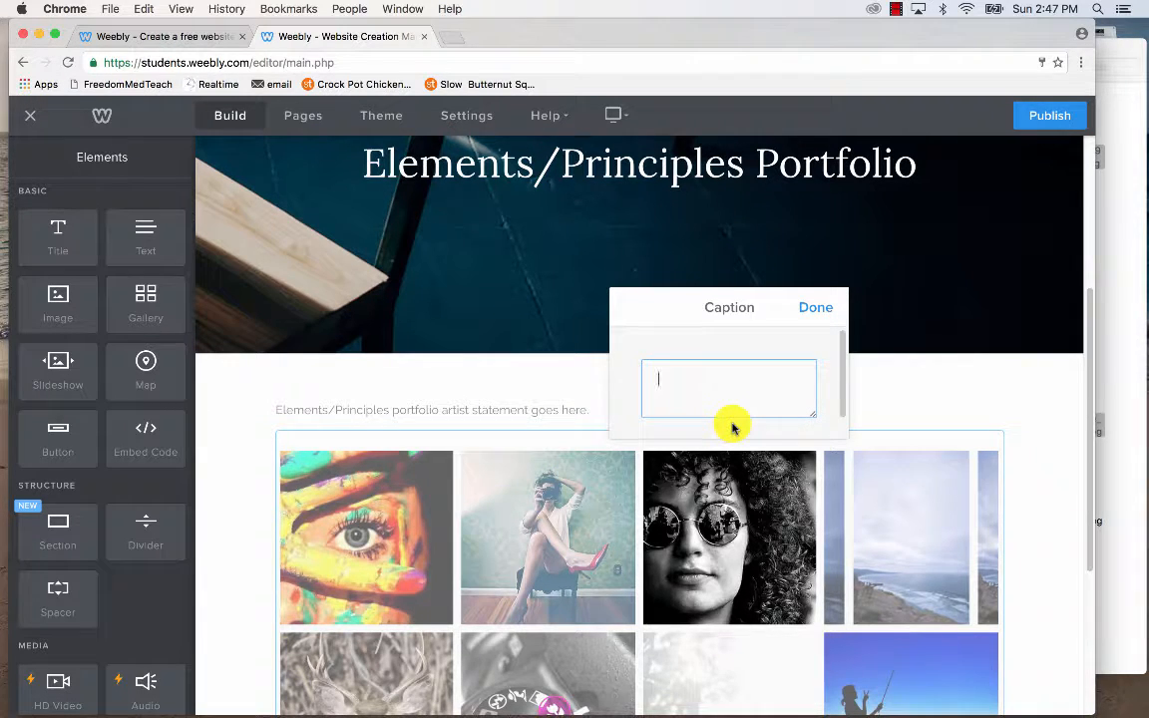
{"action": "type", "text": "Shape & Texture"}
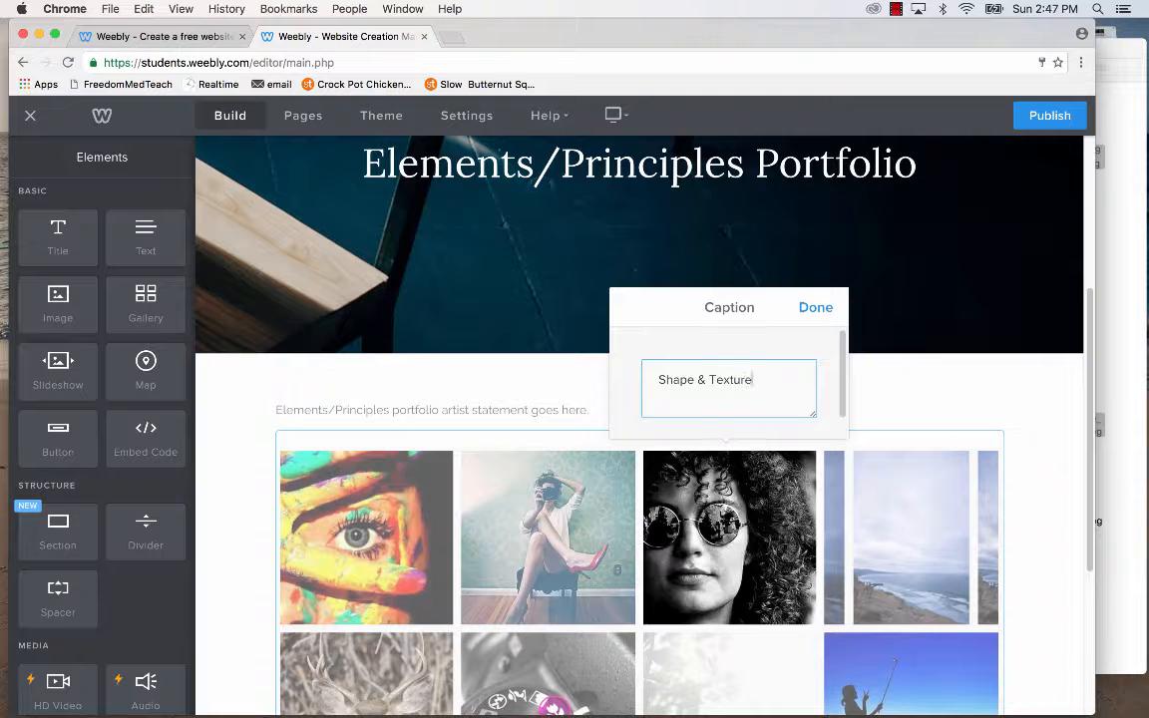
{"action": "left_click", "coordinate": [816, 308]}
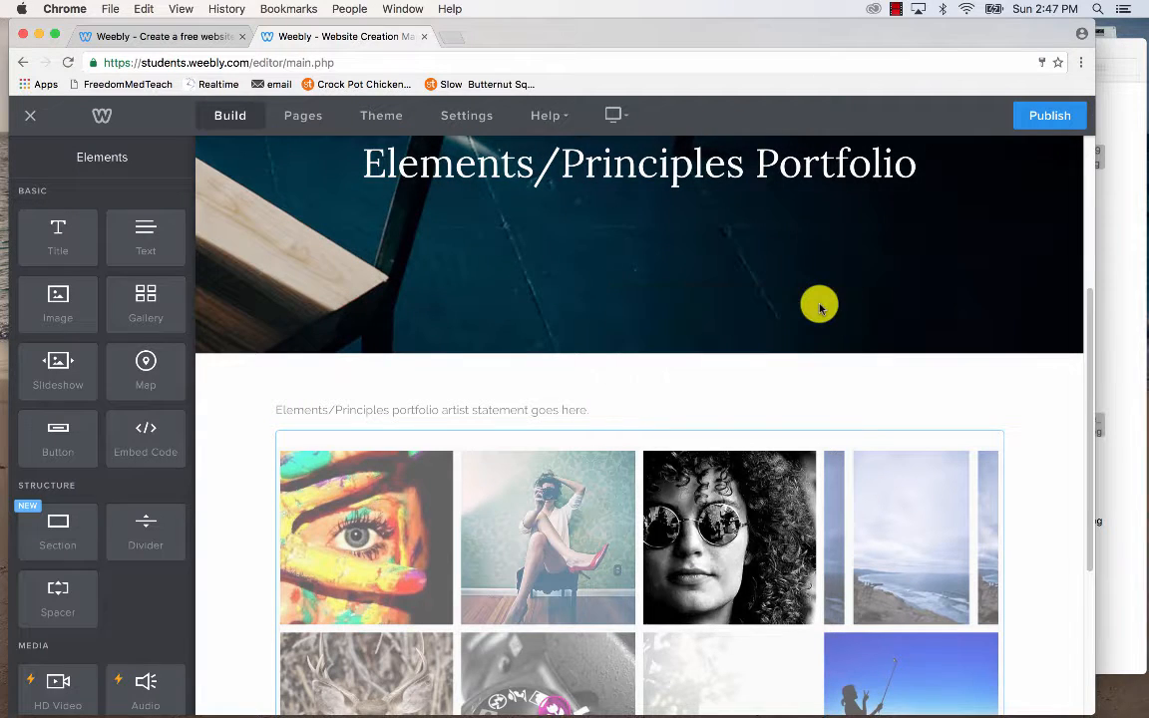
Check the sunglasses portrait and the seated-woman photo, then deselect the gallery.
{"action": "left_click", "coordinate": [783, 527]}
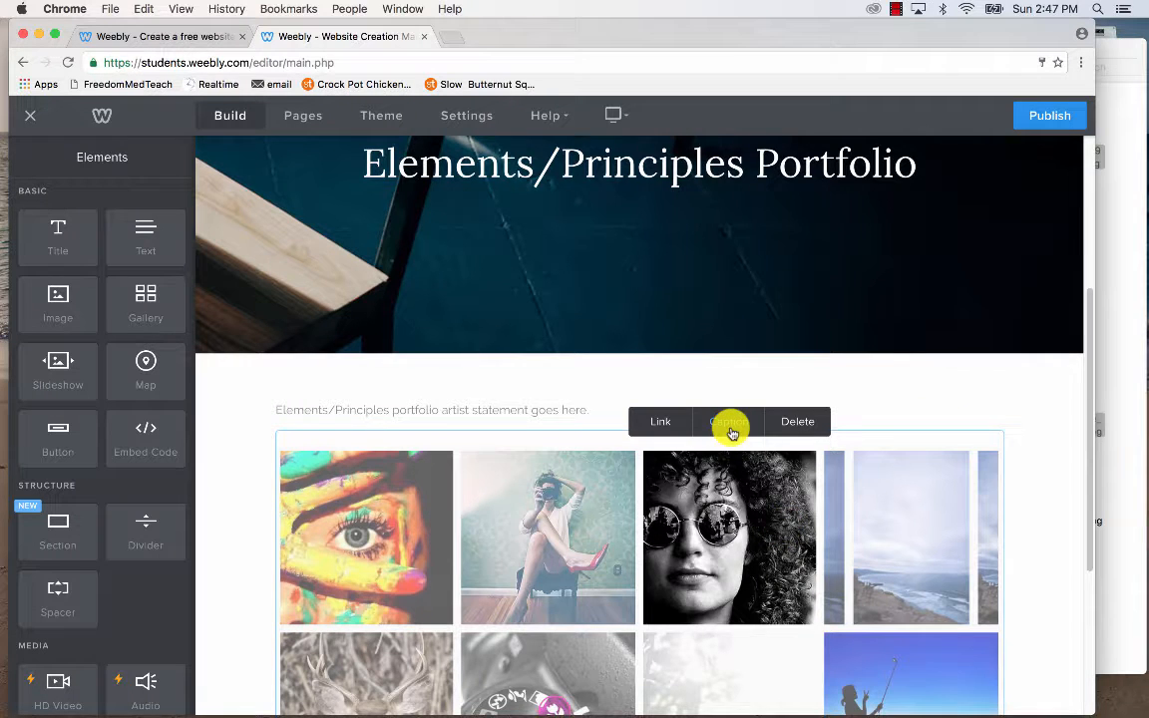
{"action": "left_click", "coordinate": [503, 515]}
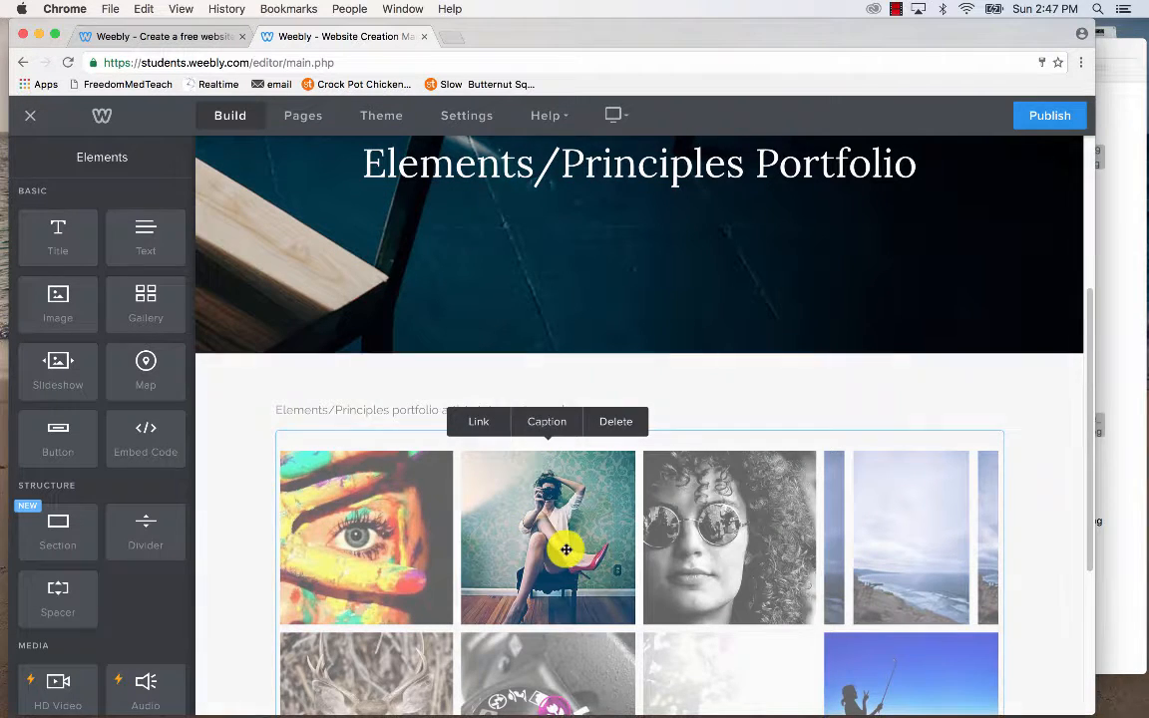
{"action": "left_click", "coordinate": [1038, 517]}
{"action": "scroll", "coordinate": [689, 314], "scroll_direction": "down", "scroll_amount": 3}
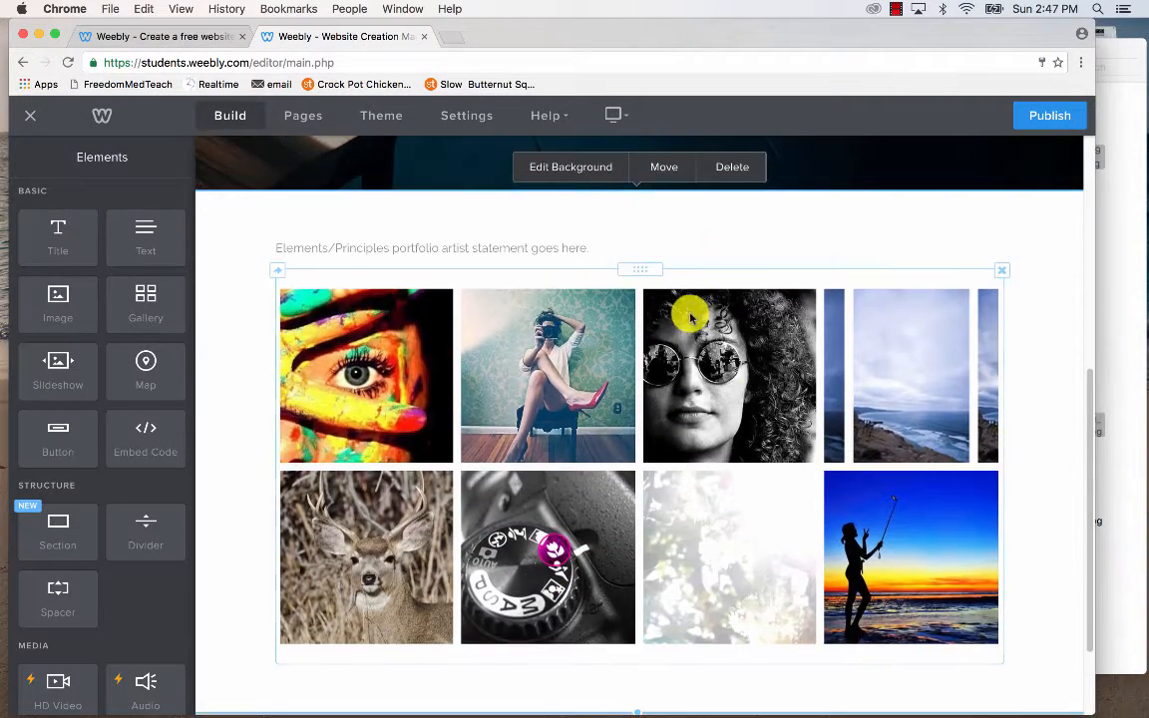
{"action": "scroll", "coordinate": [685, 312], "scroll_direction": "up", "scroll_amount": 4}
{"action": "scroll", "coordinate": [686, 313], "scroll_direction": "up", "scroll_amount": 3}
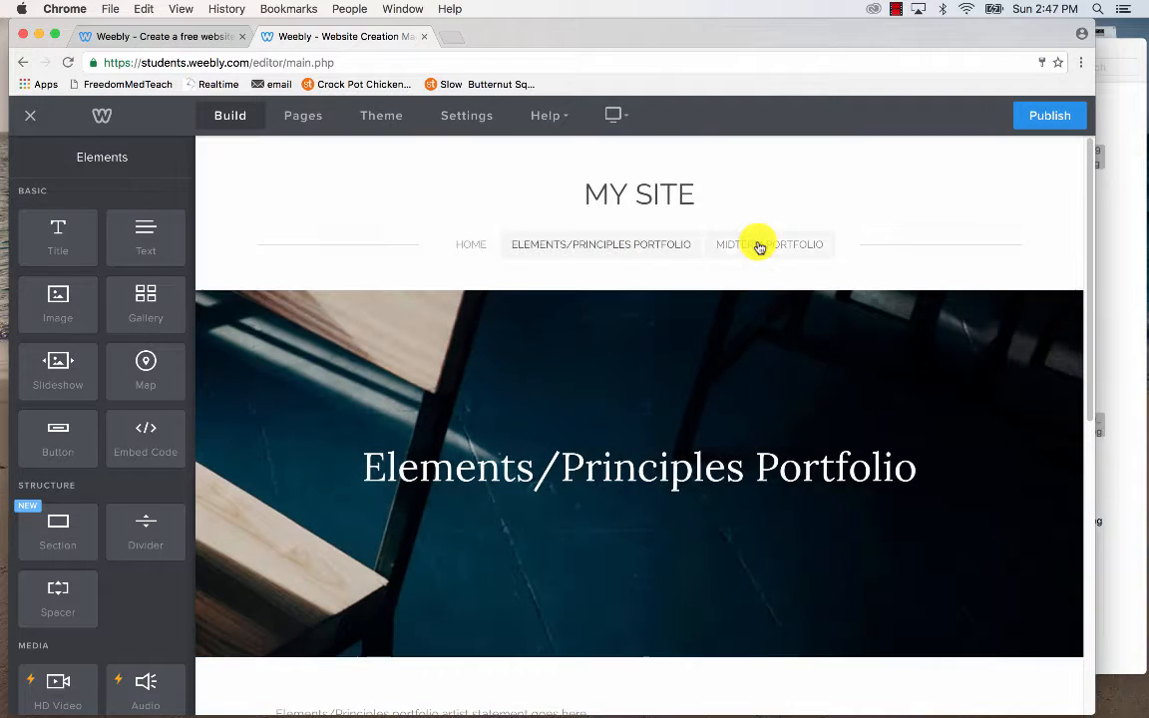
On the Midterm Portfolio page, set the banner title to 'Midterm Portfolio'.
{"action": "left_click", "coordinate": [758, 246]}
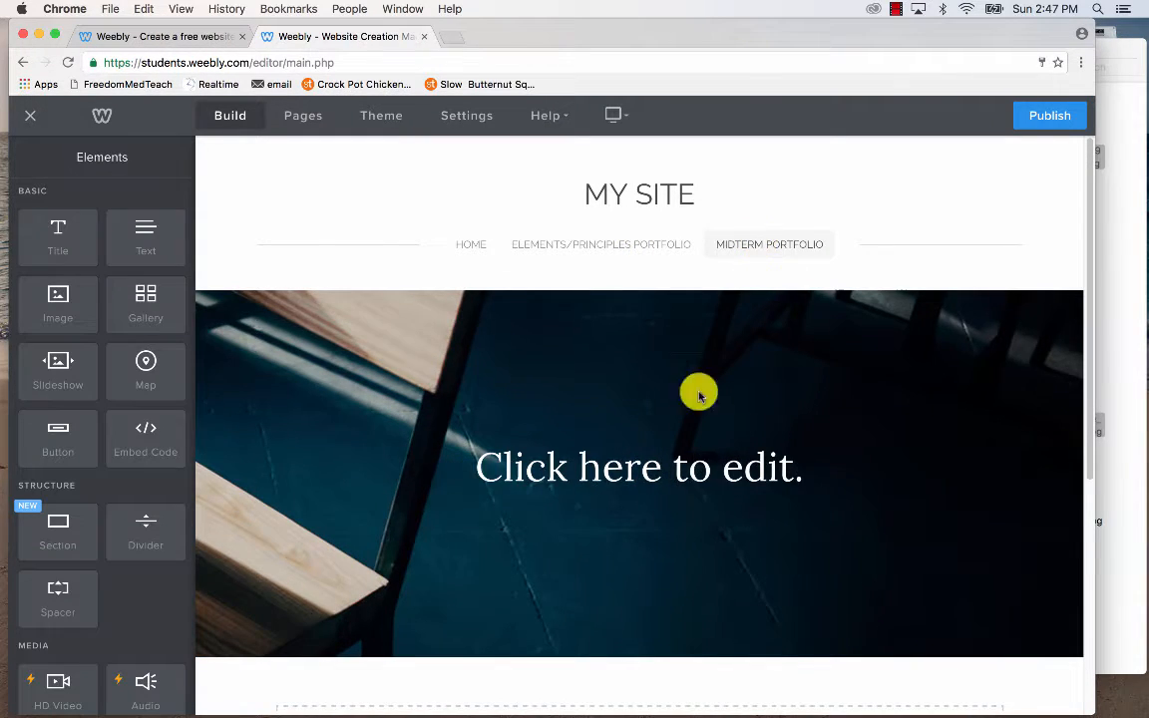
{"action": "left_click", "coordinate": [678, 471]}
{"action": "type", "text": "Mid"}
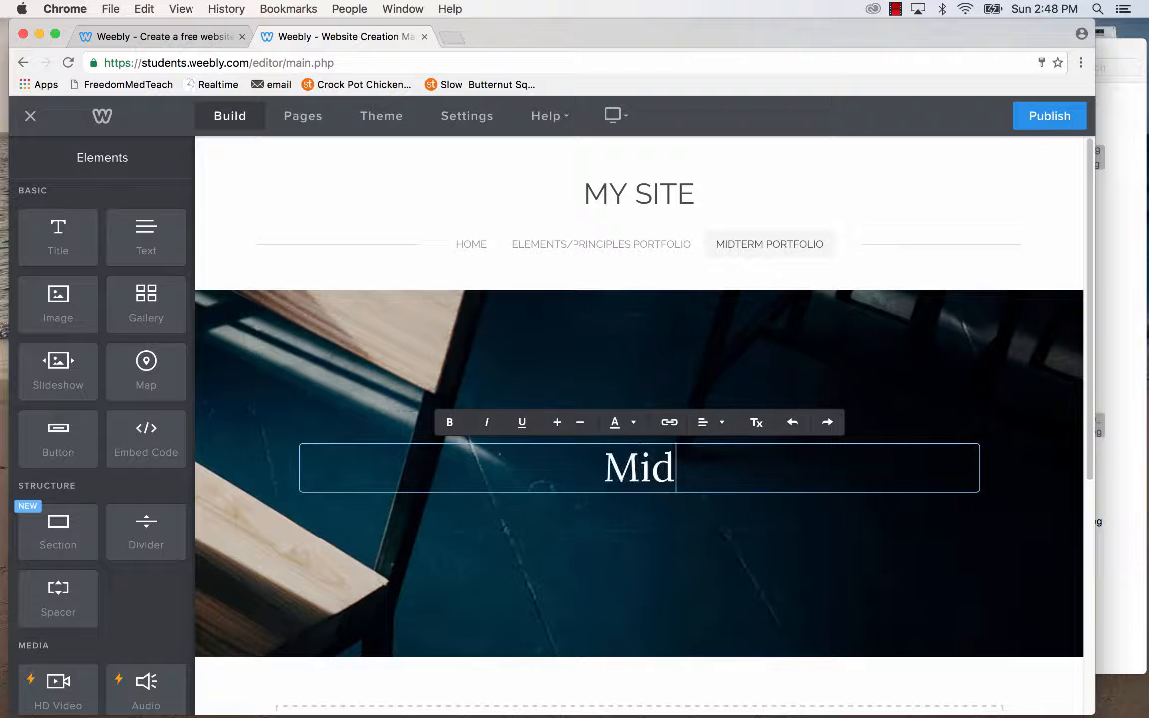
{"action": "type", "text": "term Portfolio"}
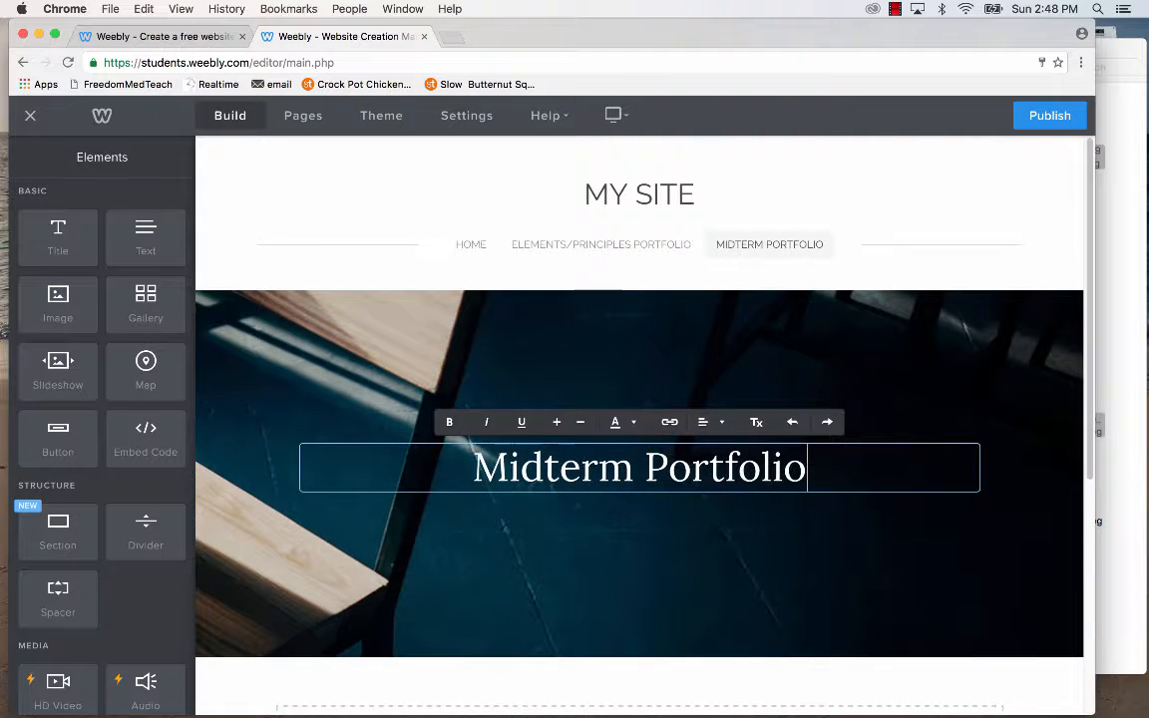
{"action": "scroll", "coordinate": [606, 529], "scroll_direction": "down", "scroll_amount": 4}
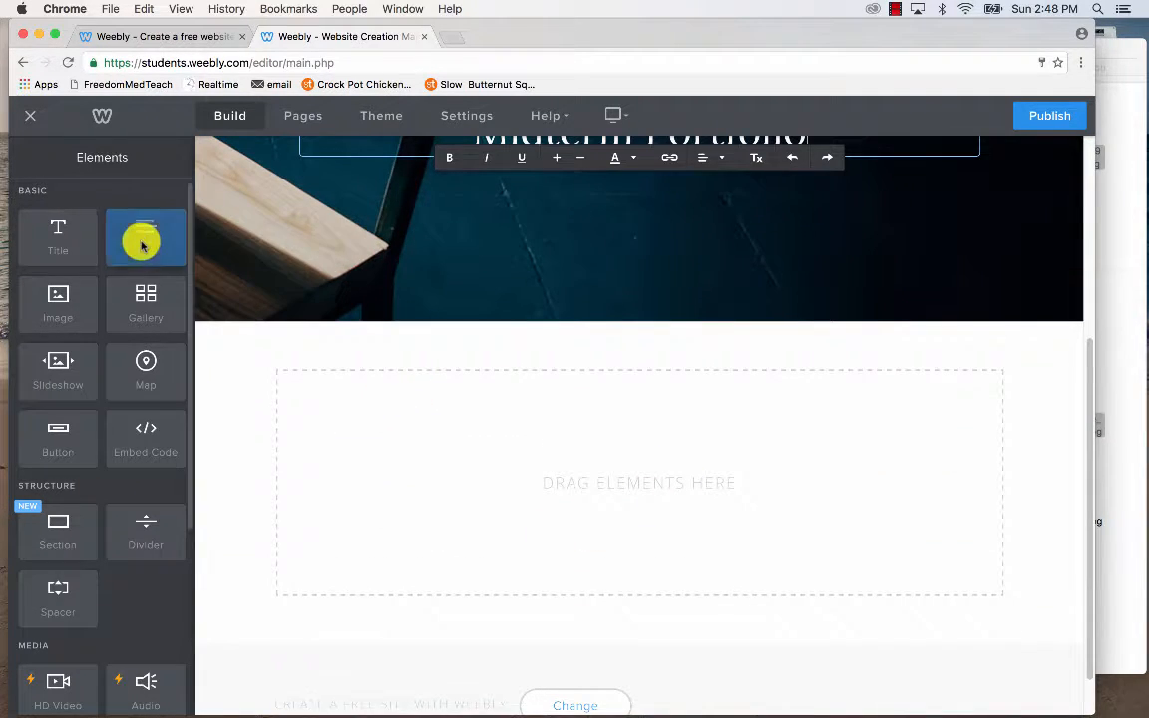
Add a text block reading 'Midterm artist statement will go.' with a gallery below it.
{"action": "left_click_drag", "start_coordinate": [141, 239], "coordinate": [462, 410]}
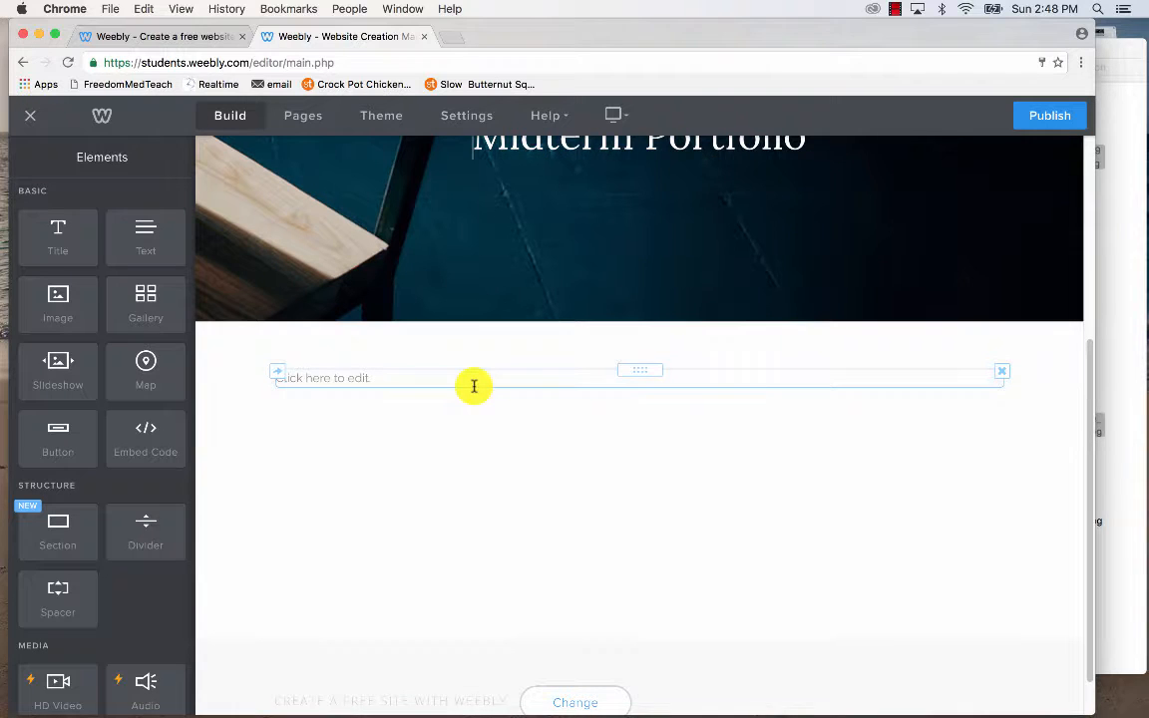
{"action": "left_click", "coordinate": [472, 385]}
{"action": "type", "text": "Midterm artist stateme"}
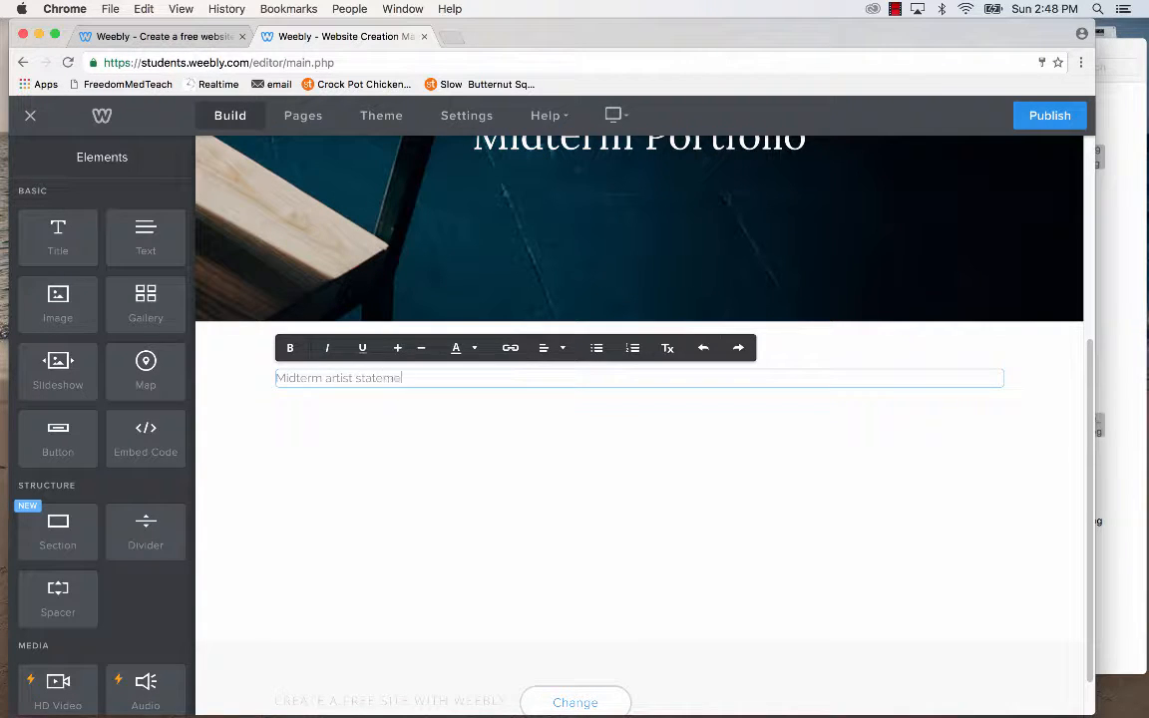
{"action": "type", "text": "nt will go."}
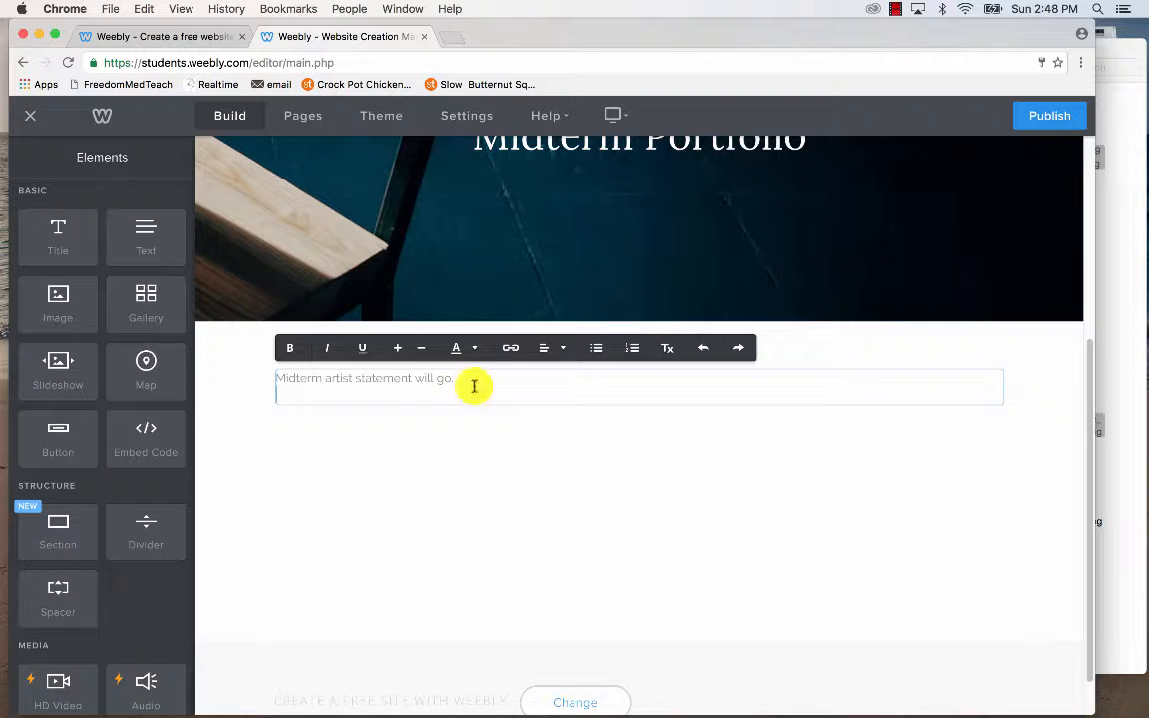
{"action": "left_click_drag", "start_coordinate": [150, 295], "coordinate": [566, 580]}
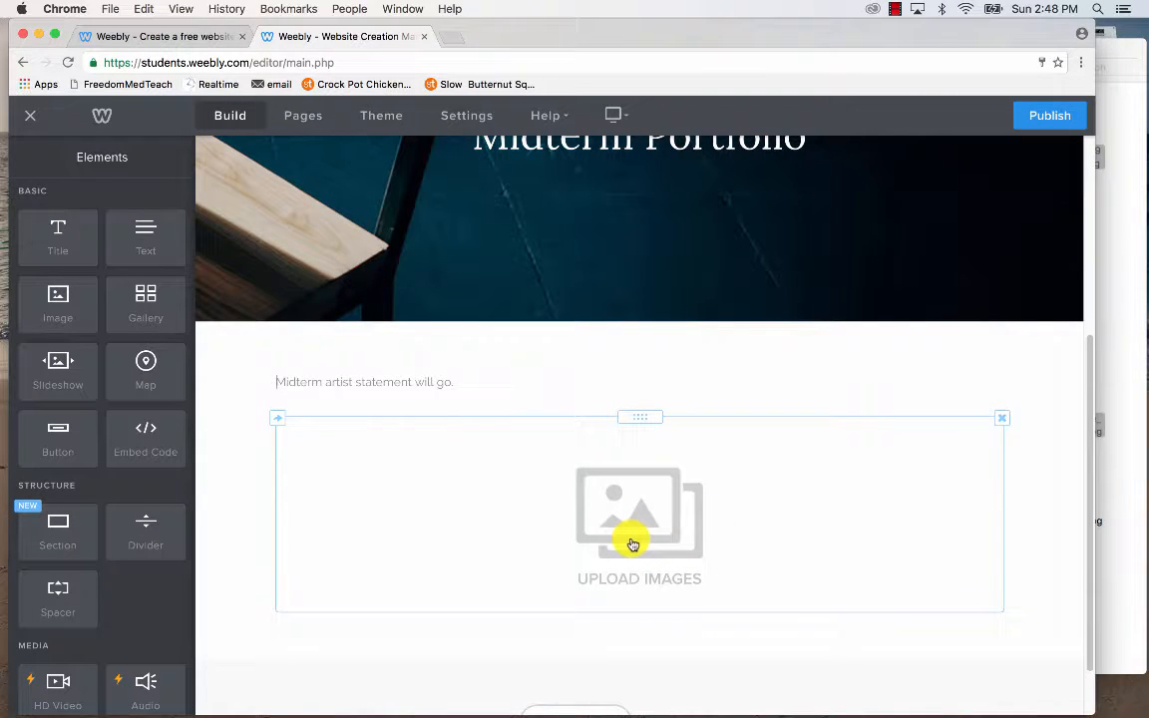
{"action": "scroll", "coordinate": [633, 543], "scroll_direction": "up", "scroll_amount": 5}
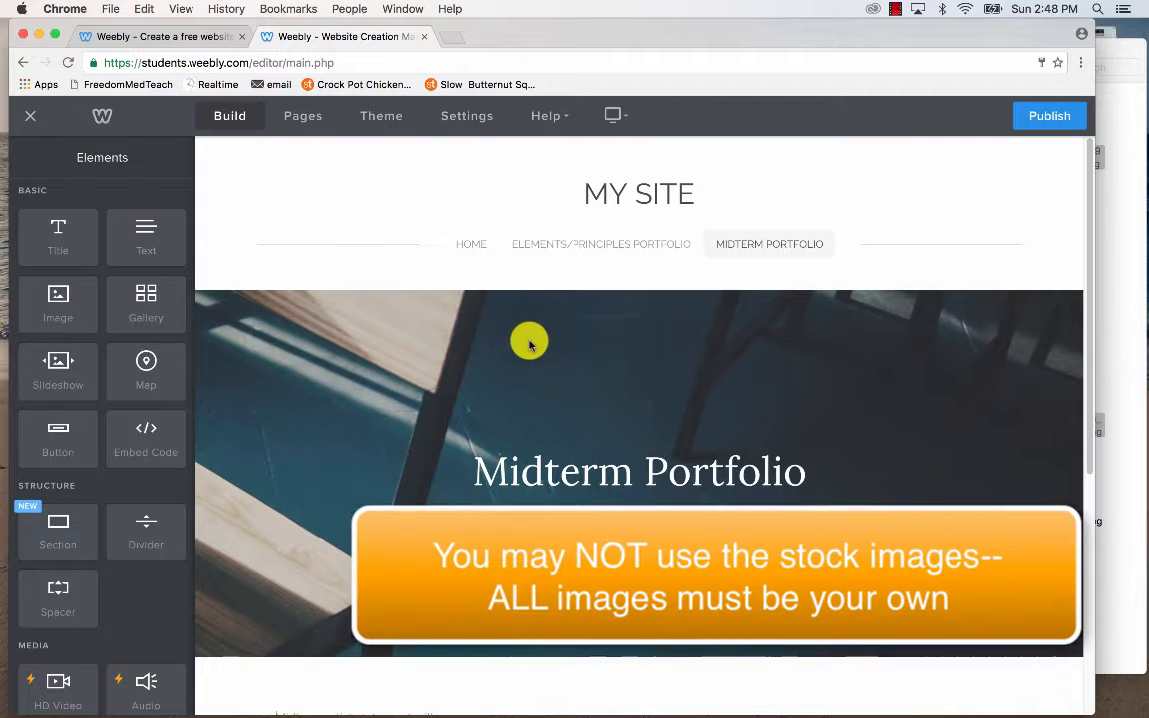
On the Elements/Principles Portfolio page, set the header background to Image and open the image chooser.
{"action": "left_click", "coordinate": [551, 248]}
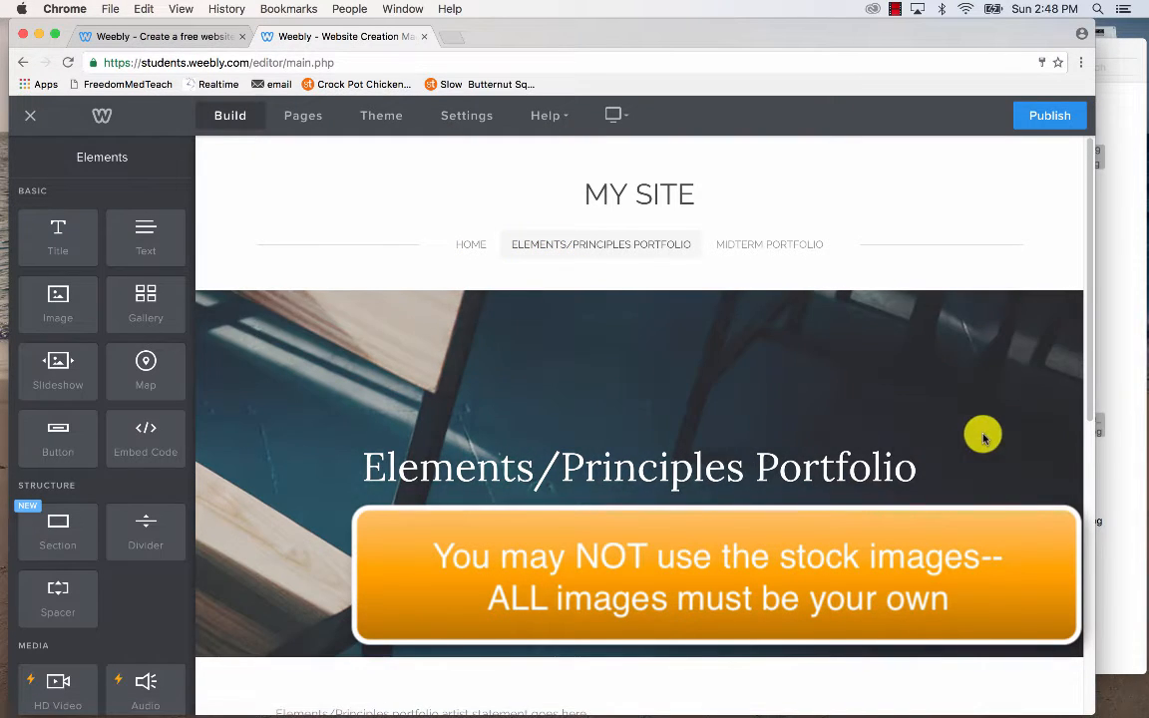
{"action": "scroll", "coordinate": [981, 638], "scroll_direction": "down", "scroll_amount": 2}
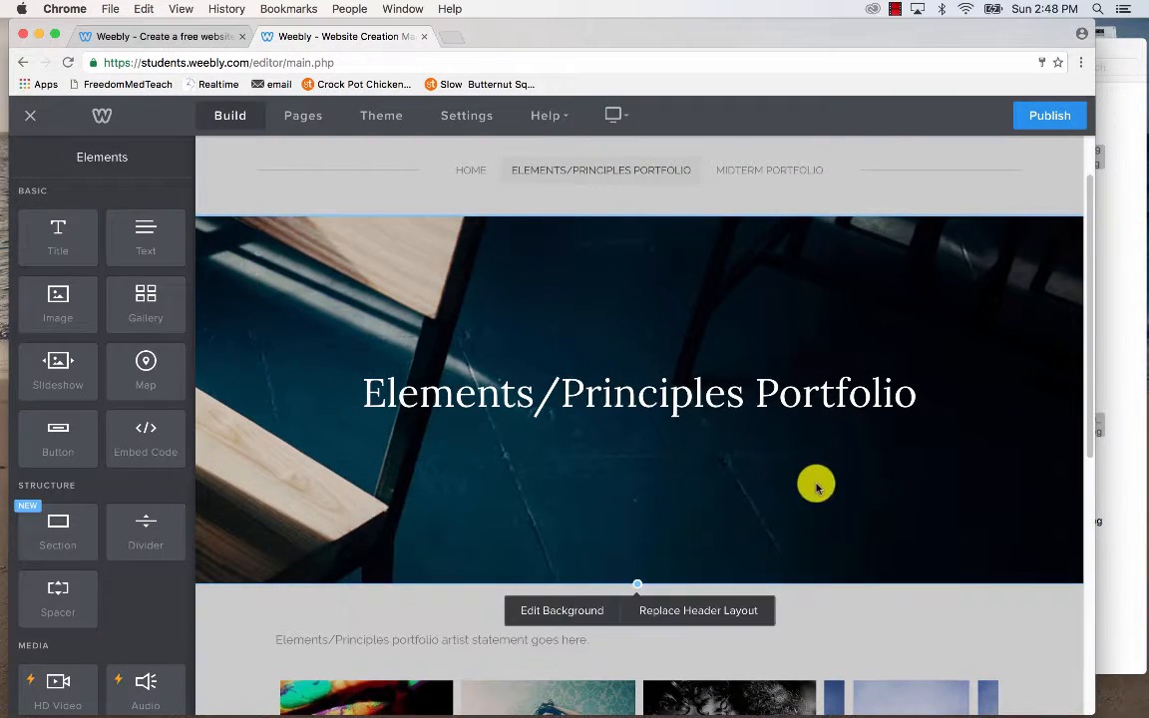
{"action": "left_click", "coordinate": [564, 611]}
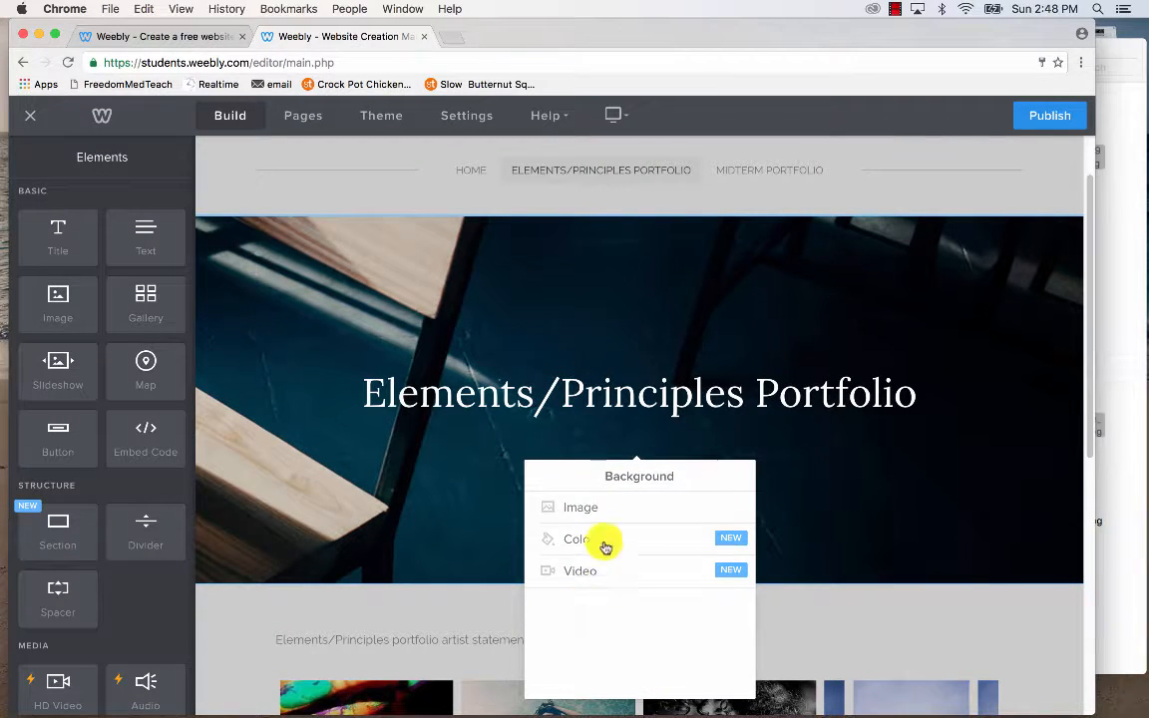
{"action": "left_click", "coordinate": [580, 509]}
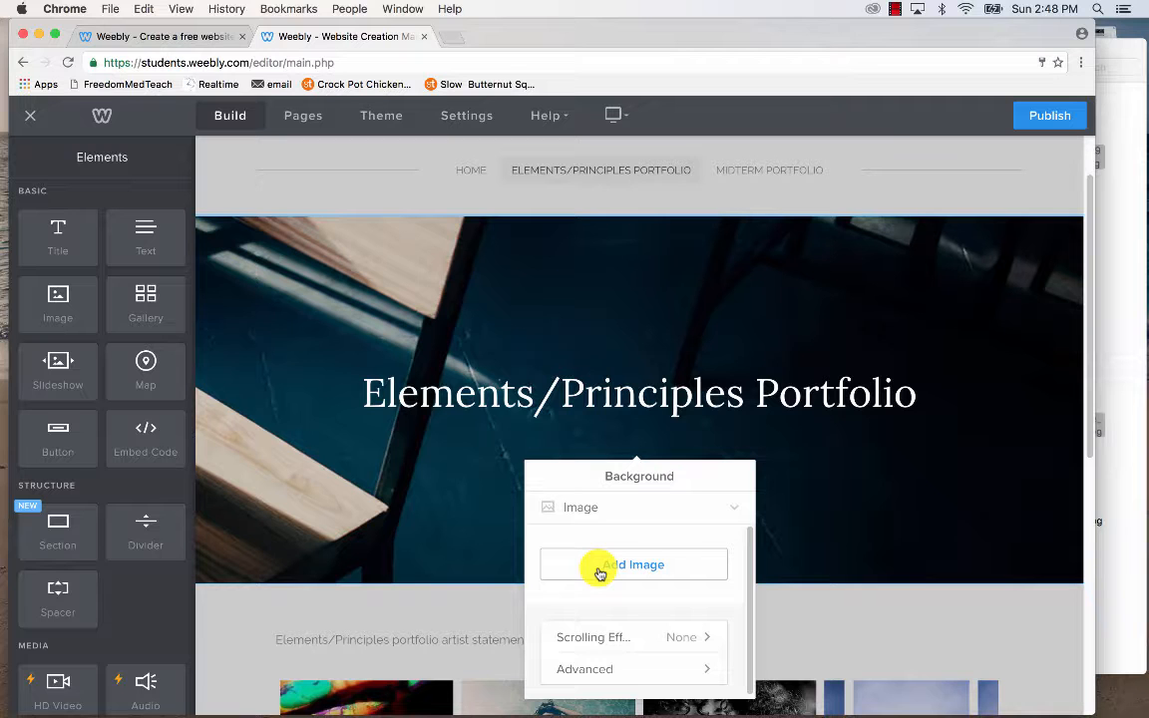
{"action": "left_click", "coordinate": [600, 565]}
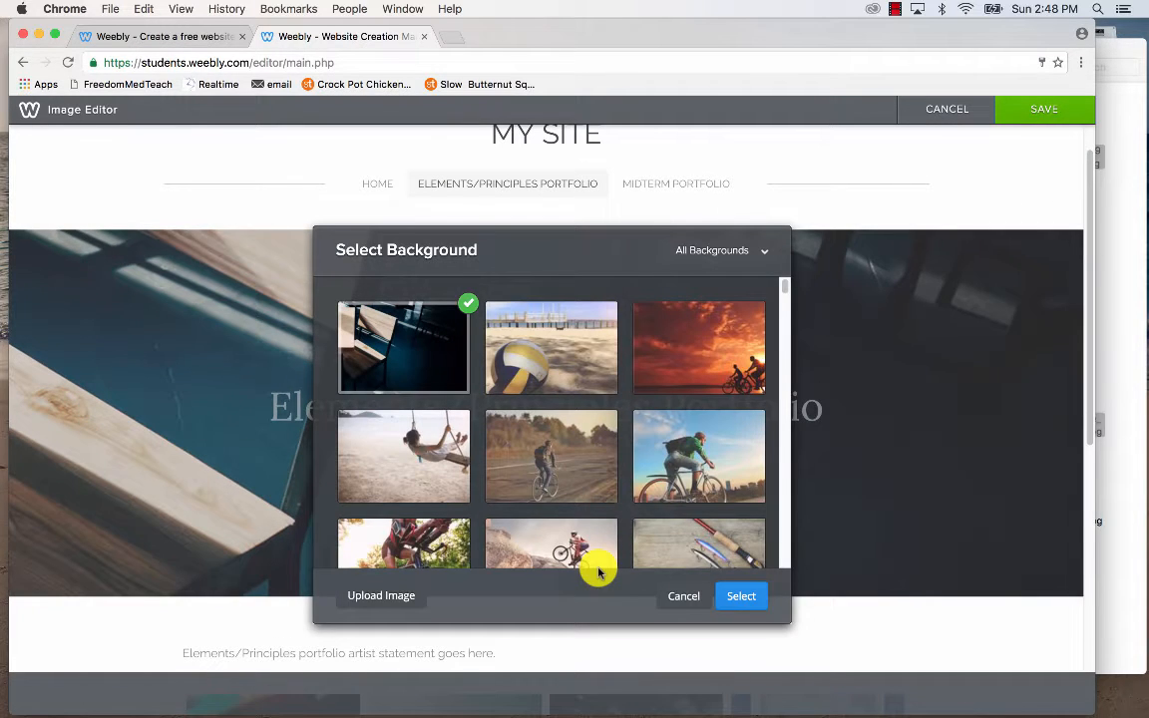
Upload the colorful eye photo from Finder as the header background image.
{"action": "left_click", "coordinate": [380, 599]}
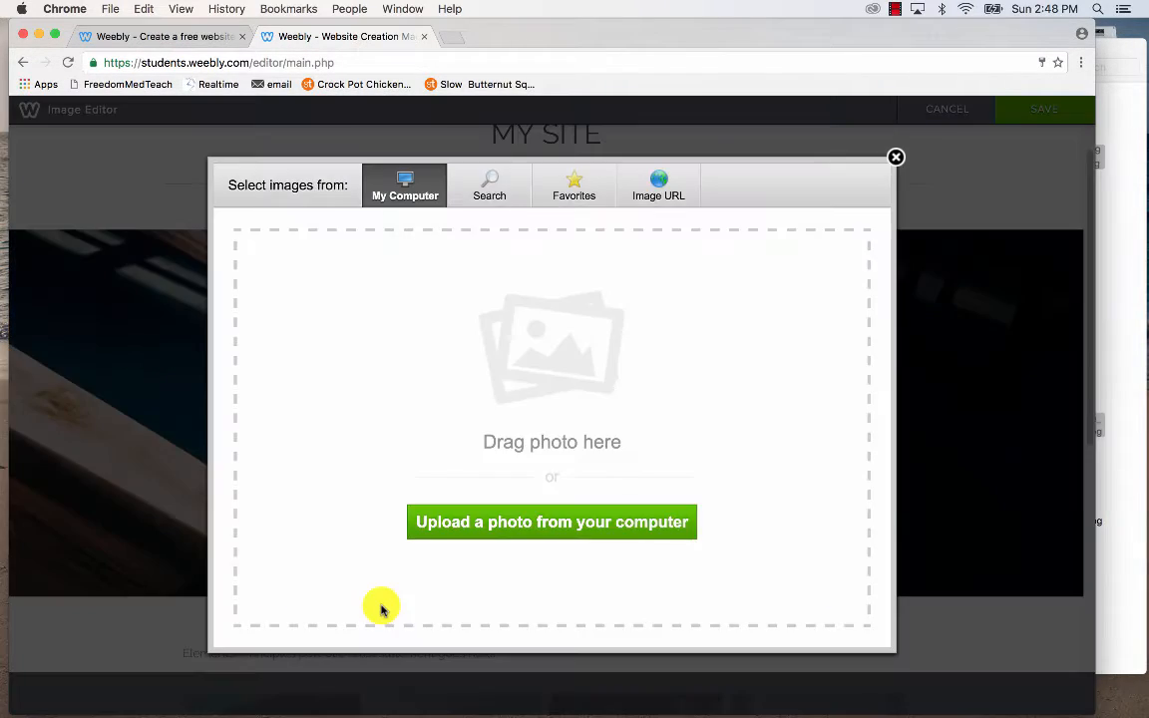
{"action": "left_click", "coordinate": [1137, 333]}
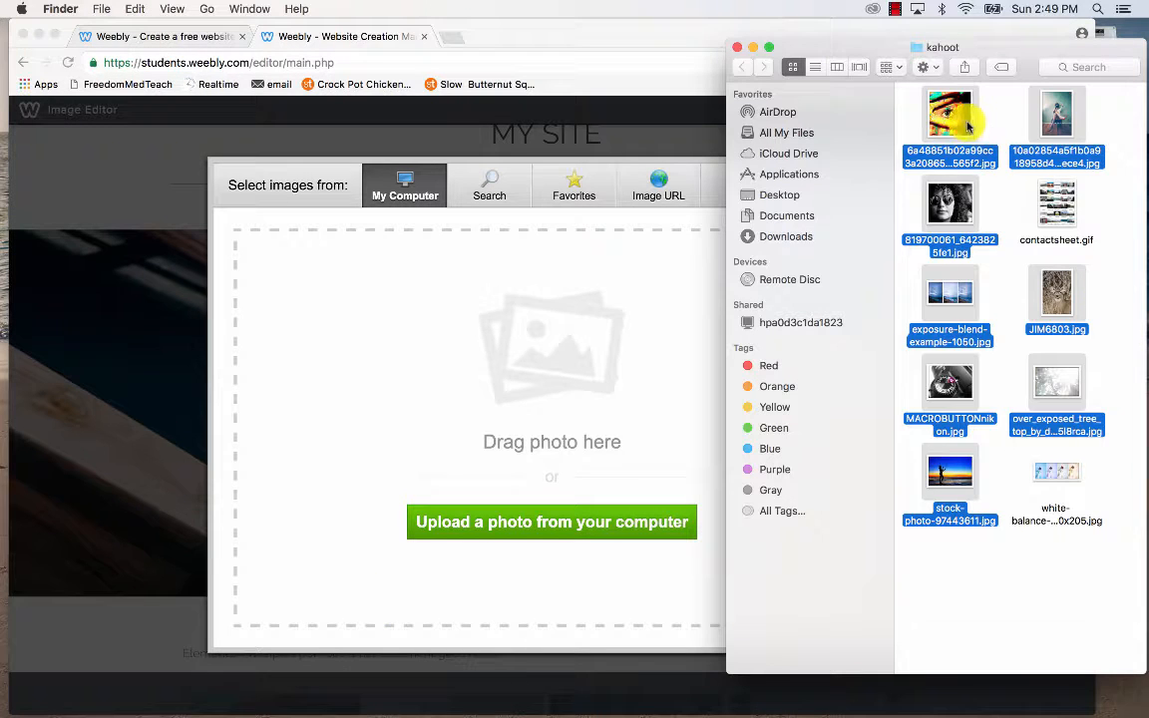
{"action": "left_click", "coordinate": [998, 118]}
{"action": "left_click_drag", "start_coordinate": [953, 113], "coordinate": [636, 388]}
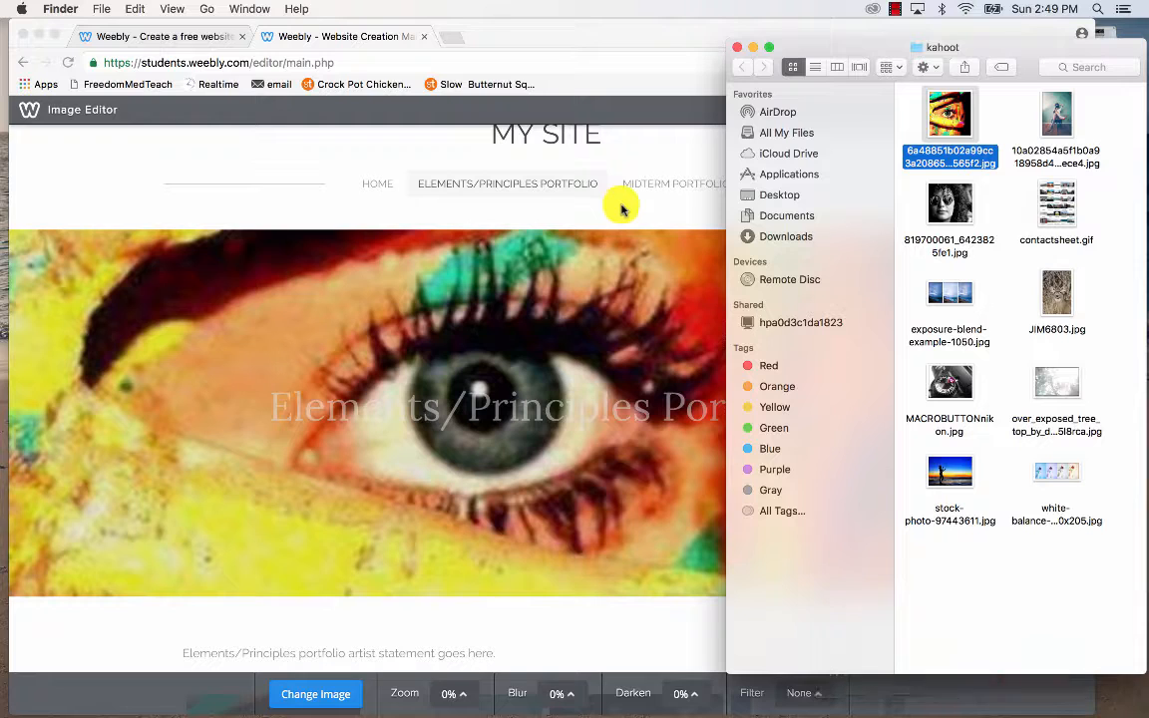
{"action": "left_click", "coordinate": [621, 208]}
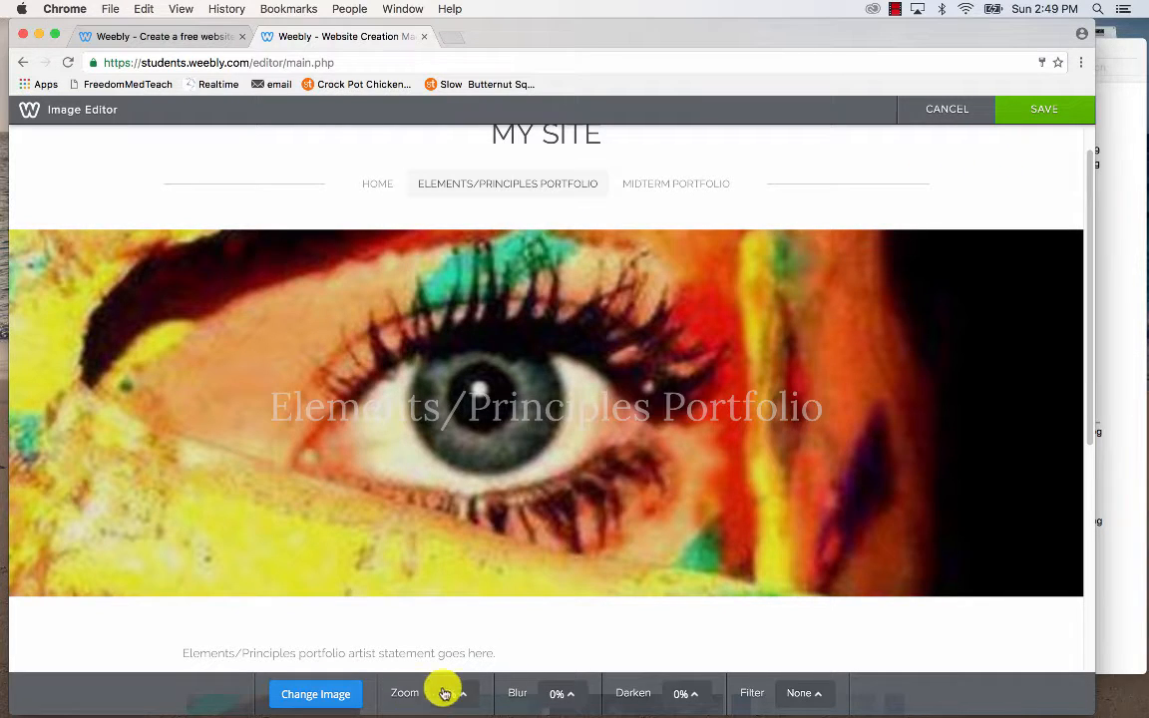
Try a blur then reset it to 0%, apply the Gotham filter, and save.
{"action": "left_click", "coordinate": [574, 702]}
{"action": "left_click_drag", "start_coordinate": [570, 695], "coordinate": [571, 621]}
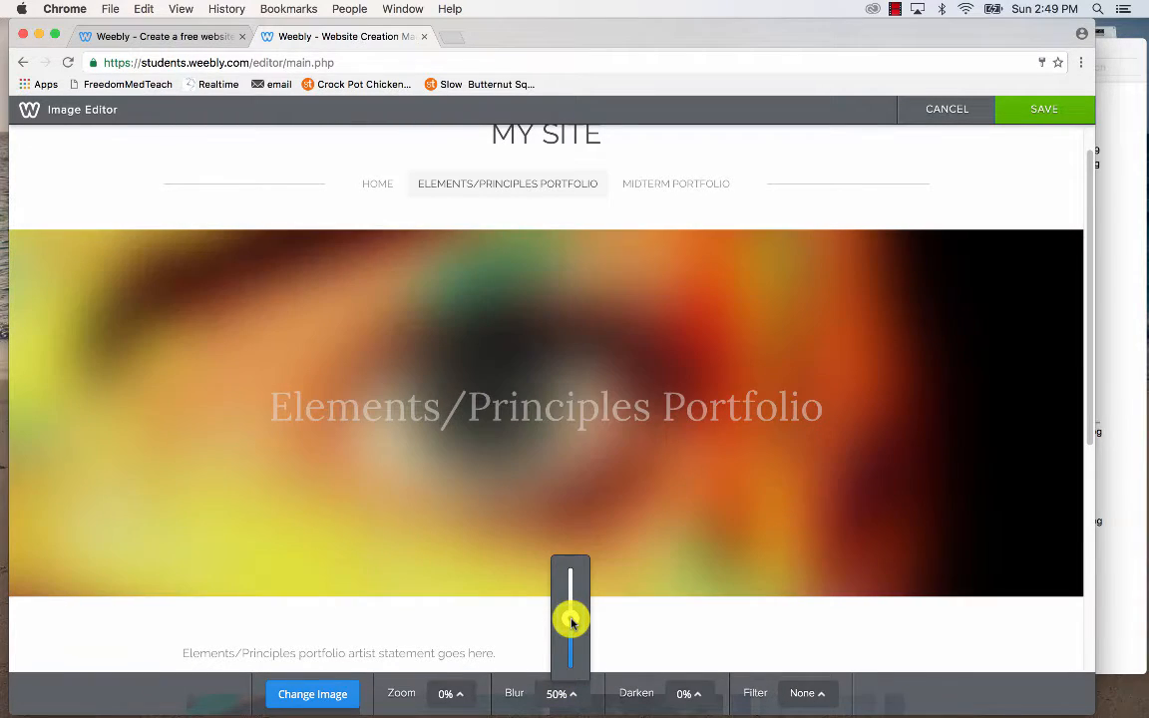
{"action": "left_click_drag", "start_coordinate": [571, 623], "coordinate": [575, 688]}
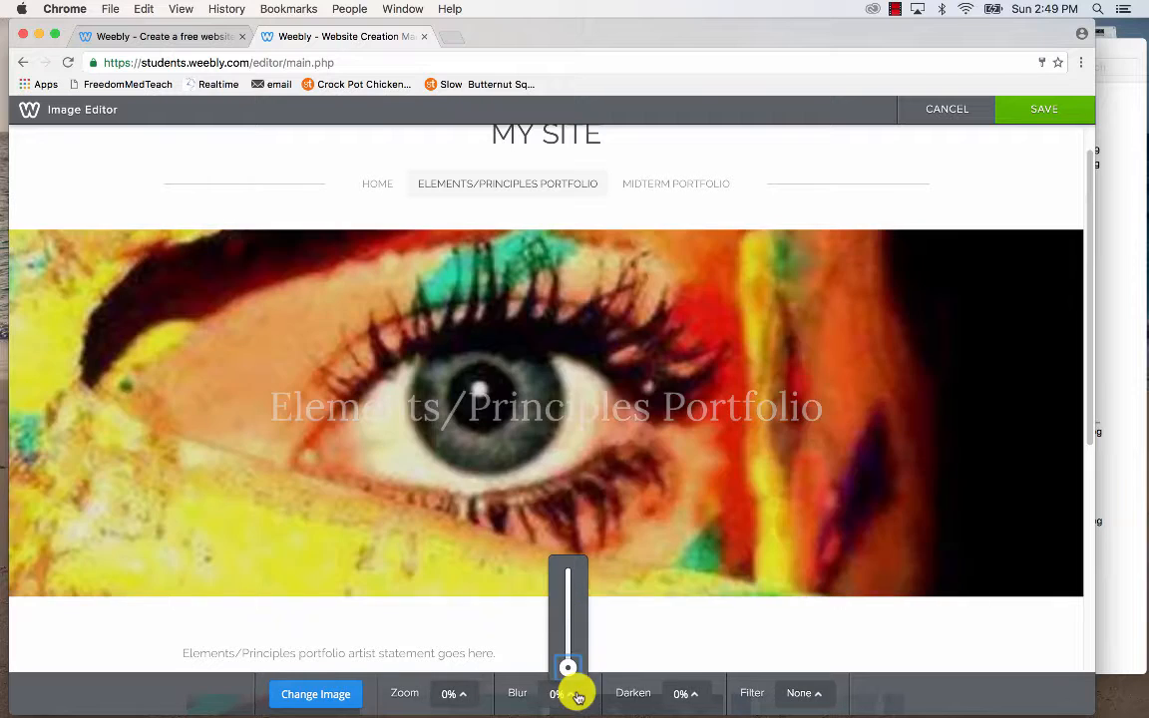
{"action": "left_click", "coordinate": [778, 696]}
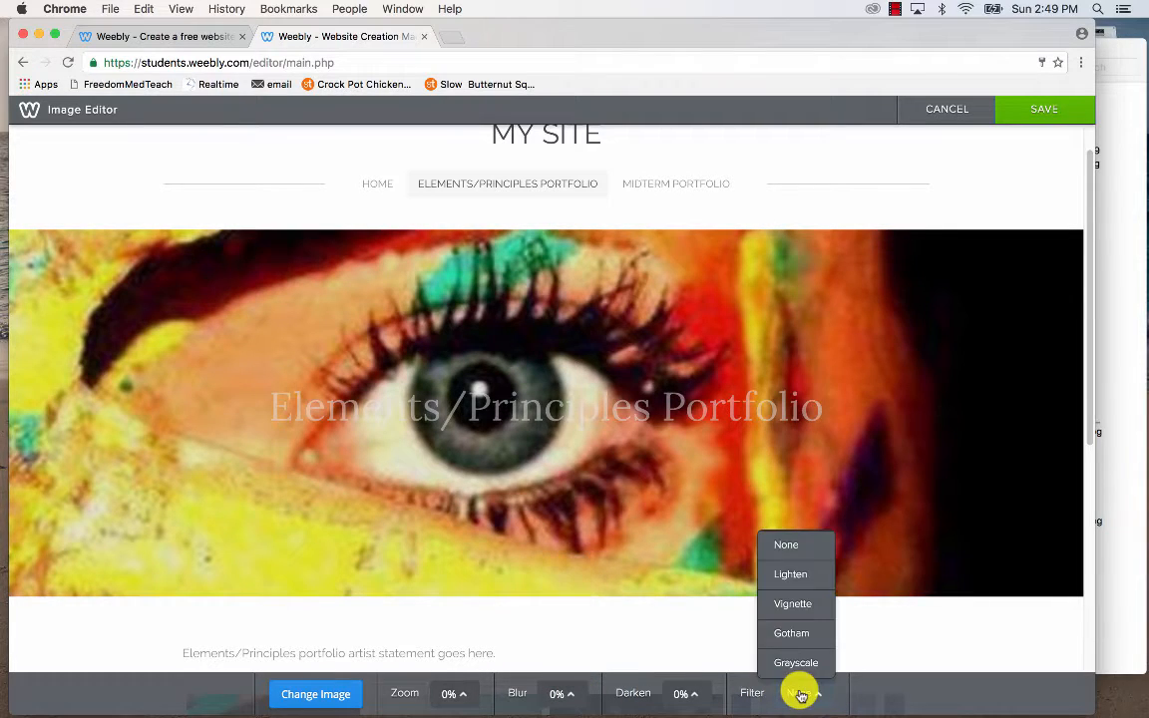
{"action": "left_click", "coordinate": [800, 632]}
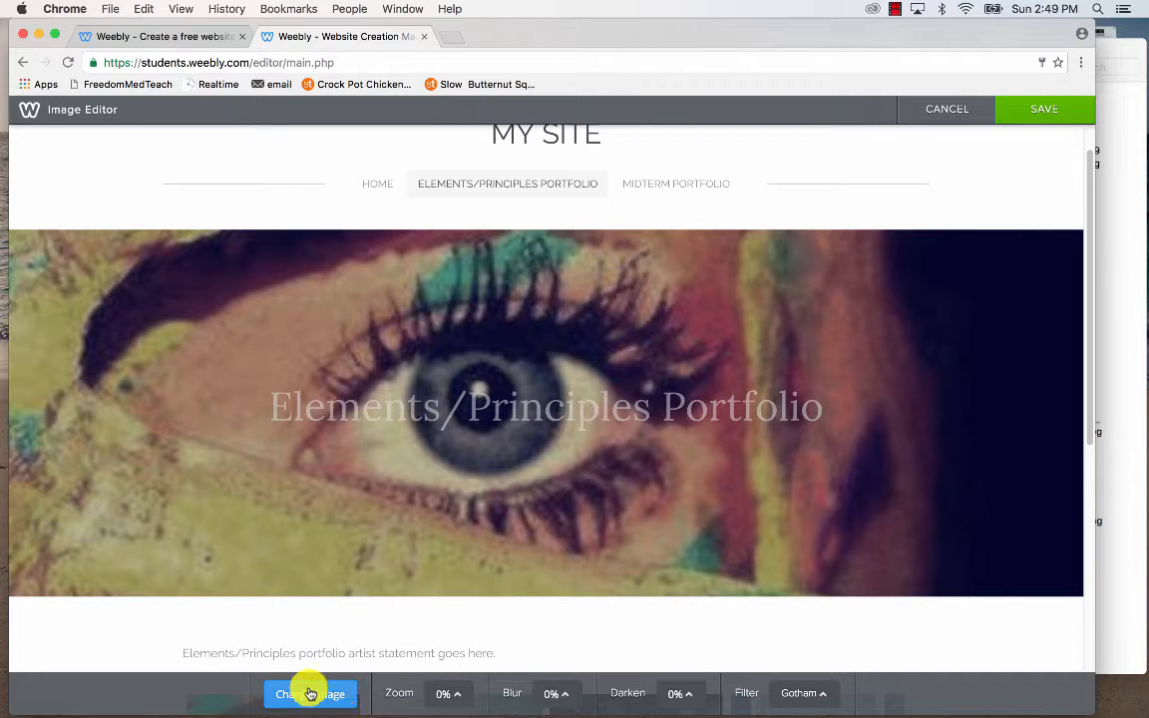
{"action": "left_click", "coordinate": [1032, 118]}
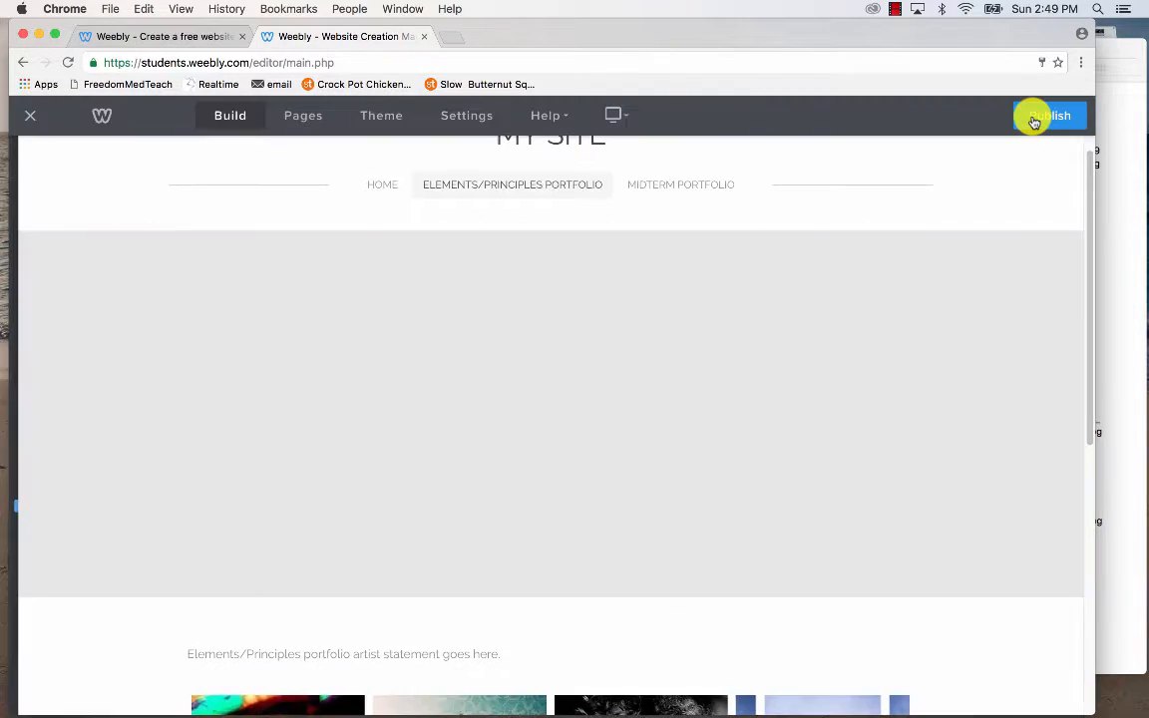
Publish the site, accepting the weebly.com subdomain, and open the live site link.
{"action": "scroll", "coordinate": [980, 313], "scroll_direction": "down", "scroll_amount": 5}
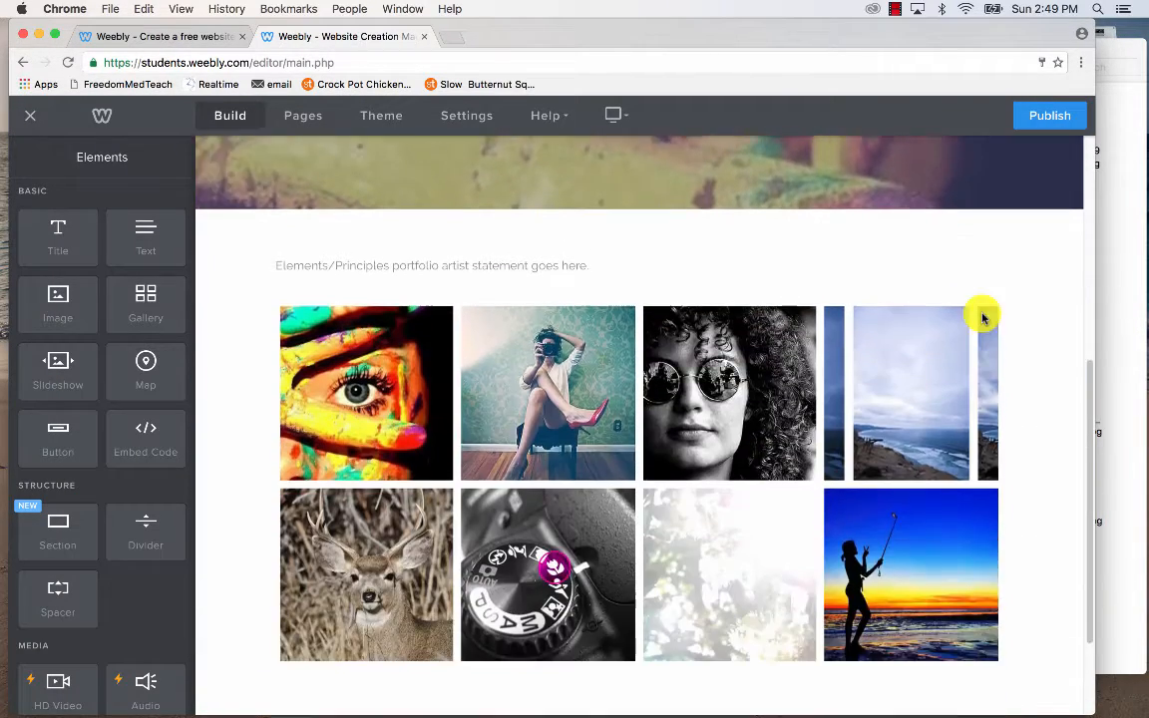
{"action": "scroll", "coordinate": [982, 318], "scroll_direction": "down", "scroll_amount": 1}
{"action": "scroll", "coordinate": [981, 315], "scroll_direction": "up", "scroll_amount": 6}
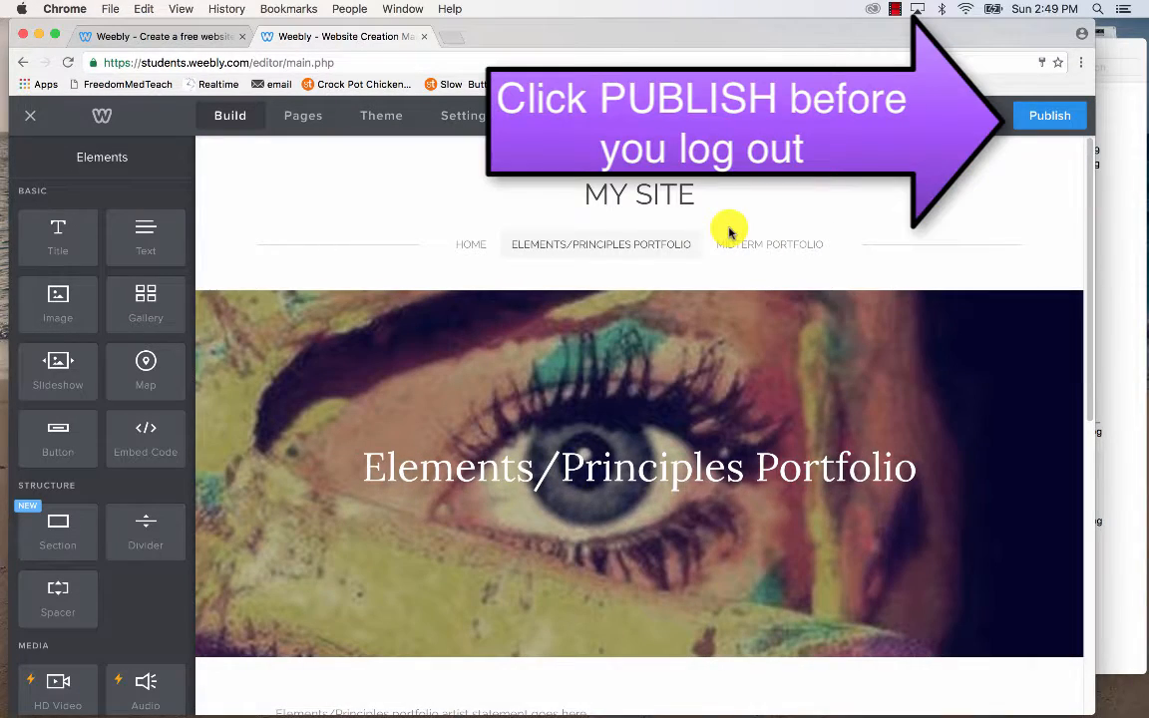
{"action": "mouse_move", "coordinate": [715, 206]}
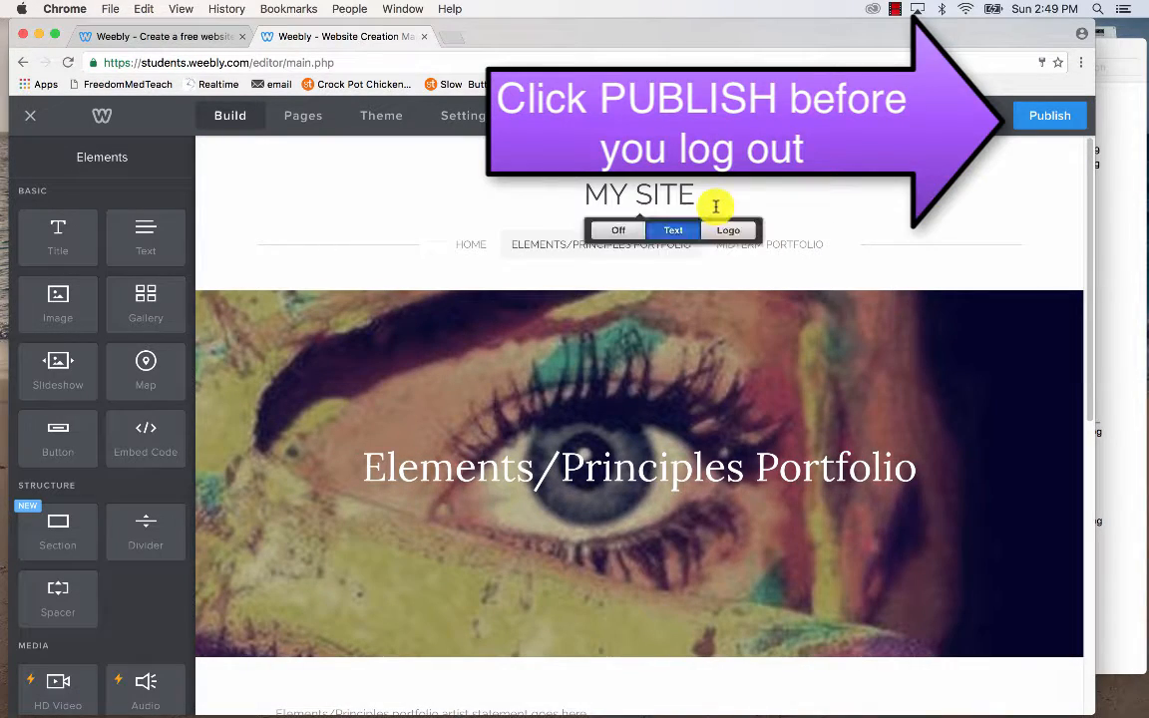
{"action": "left_click", "coordinate": [1049, 120]}
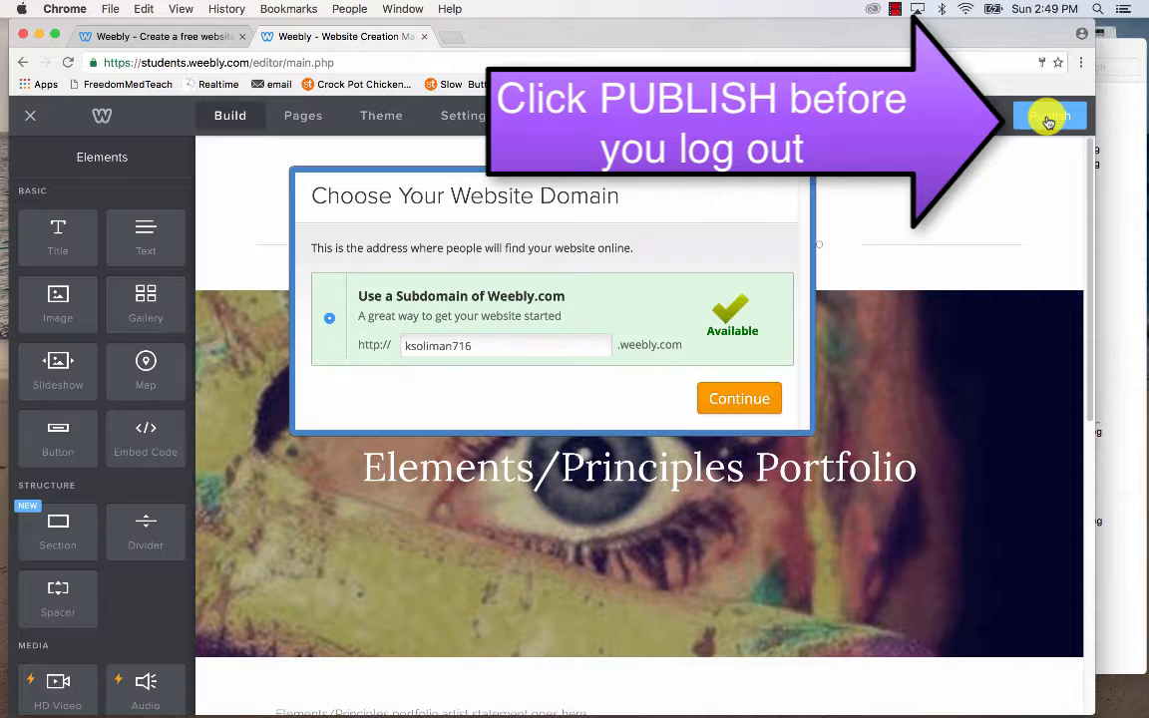
{"action": "left_click", "coordinate": [731, 399]}
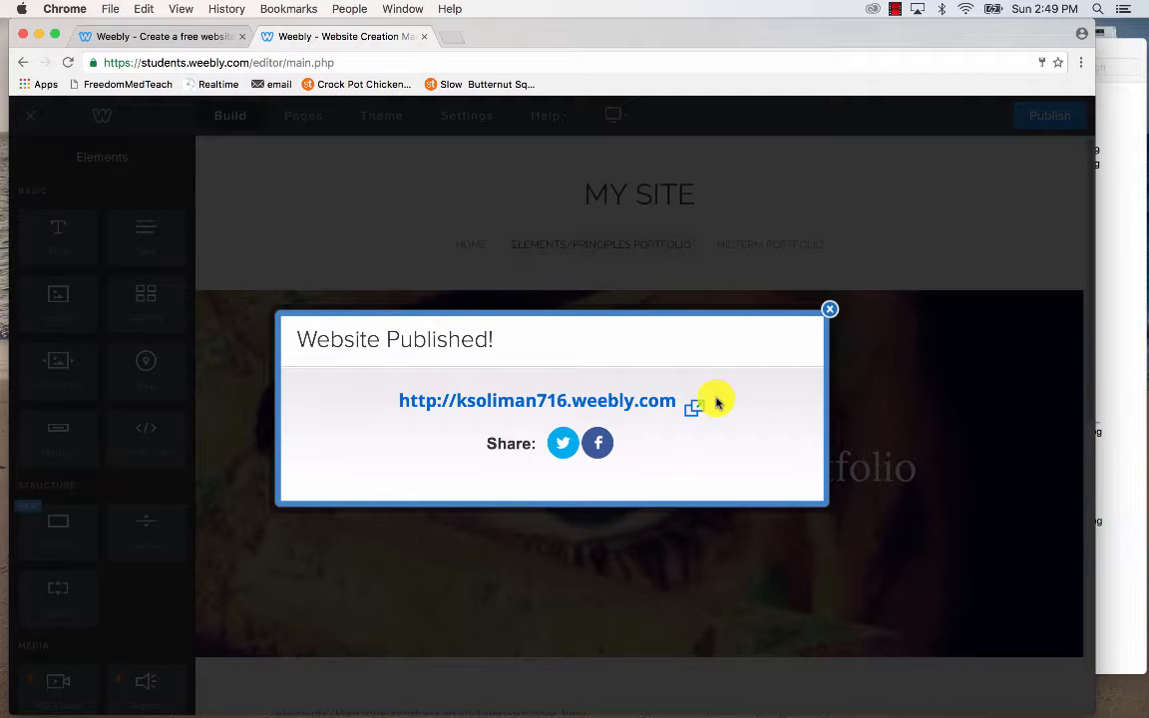
{"action": "left_click", "coordinate": [560, 403]}
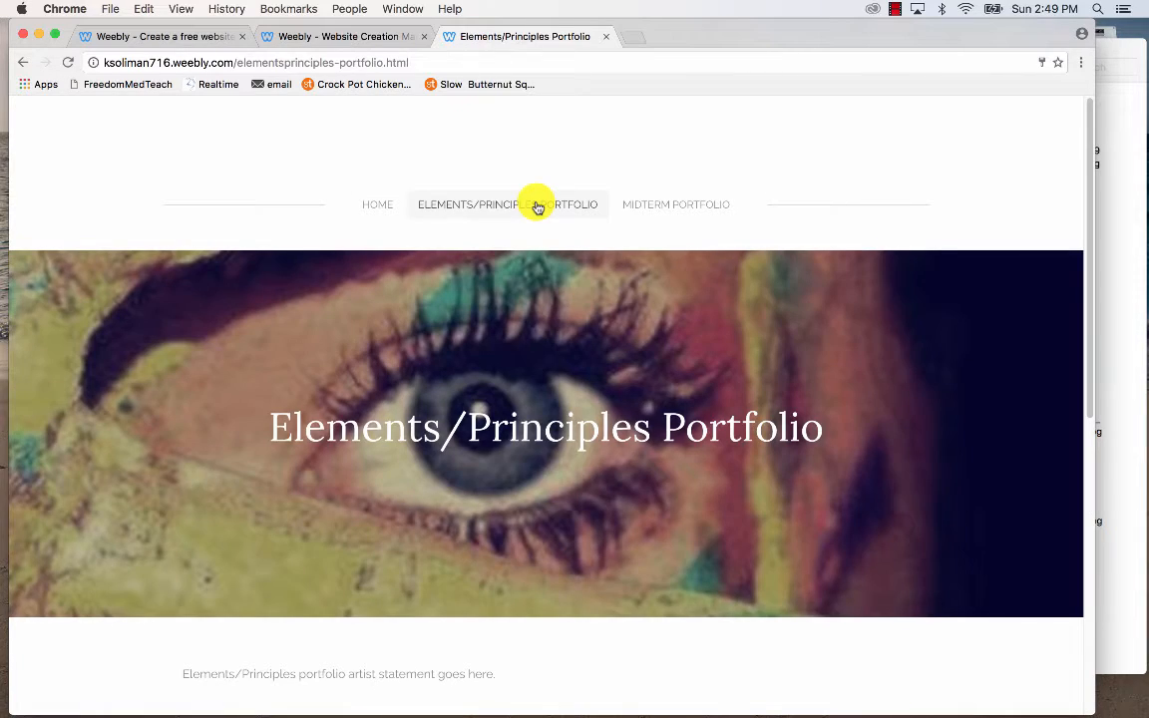
Enlarge the eye photo in the live gallery, page through to Shape & Texture, then close it.
{"action": "scroll", "coordinate": [537, 207], "scroll_direction": "down", "scroll_amount": 4}
{"action": "scroll", "coordinate": [537, 206], "scroll_direction": "down", "scroll_amount": 3}
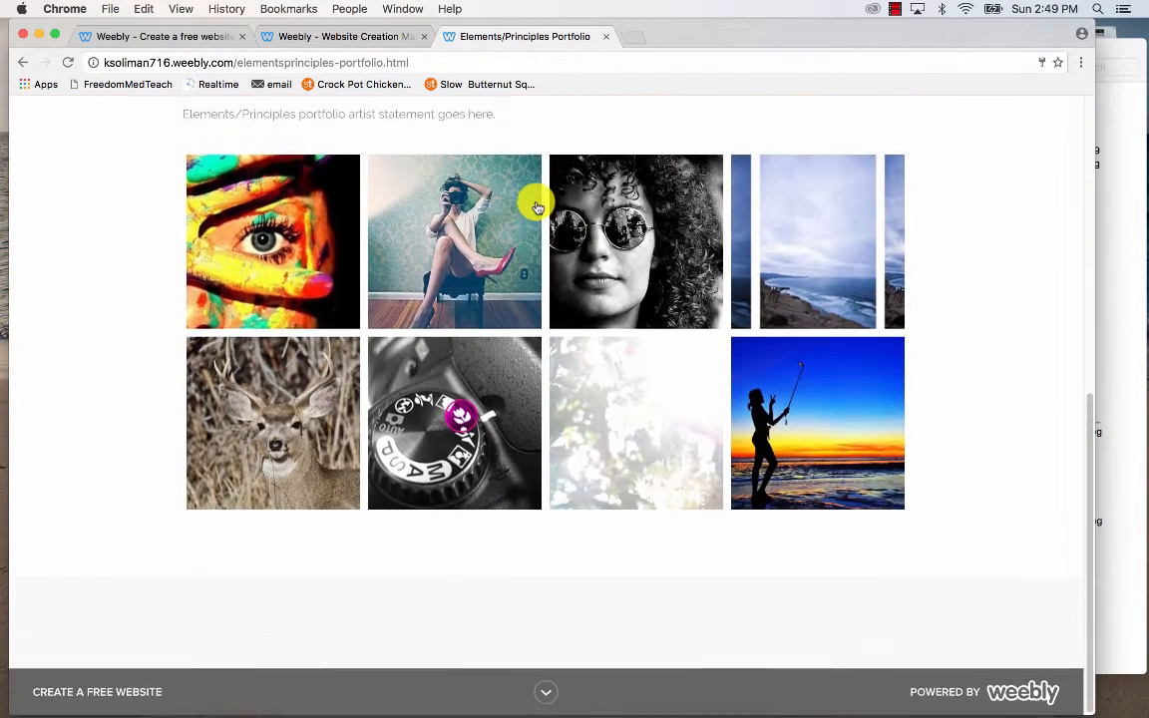
{"action": "left_click", "coordinate": [309, 257]}
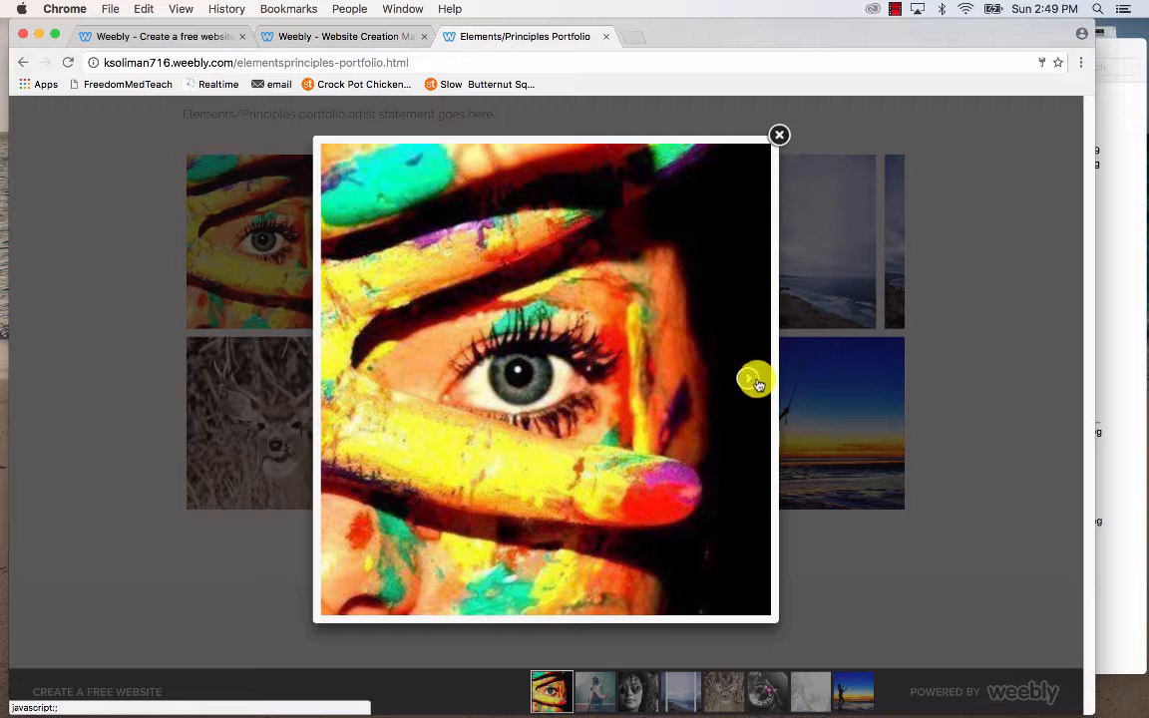
{"action": "left_click", "coordinate": [751, 380]}
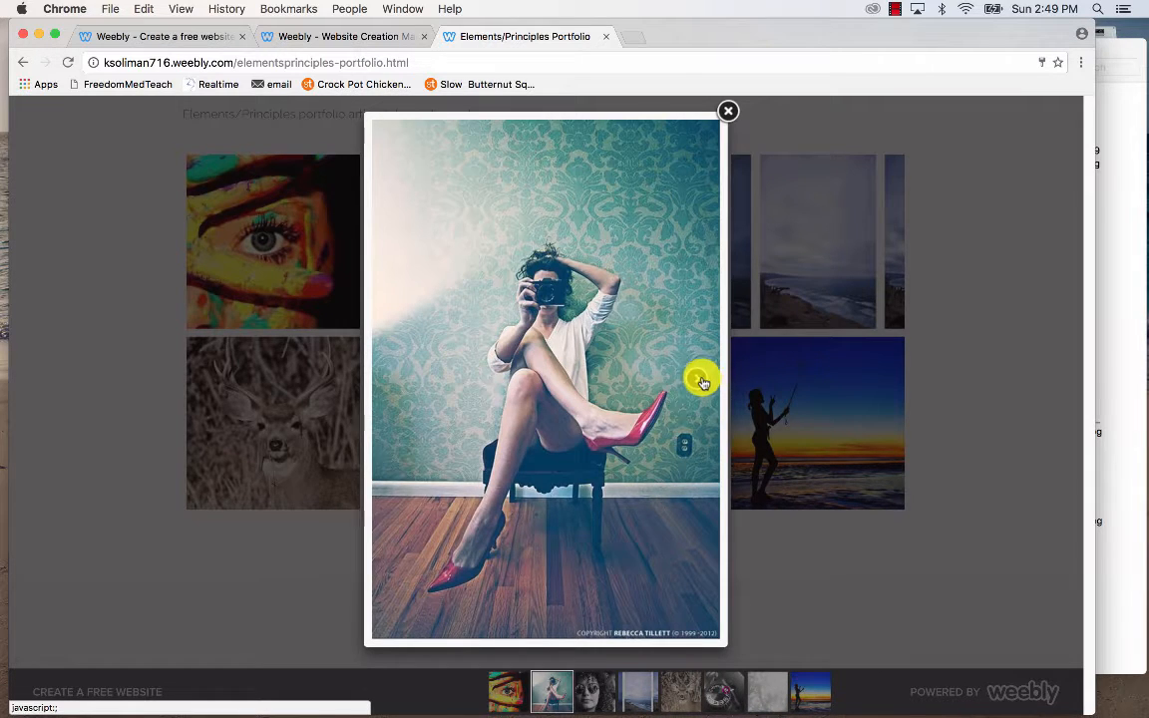
{"action": "left_click", "coordinate": [702, 382]}
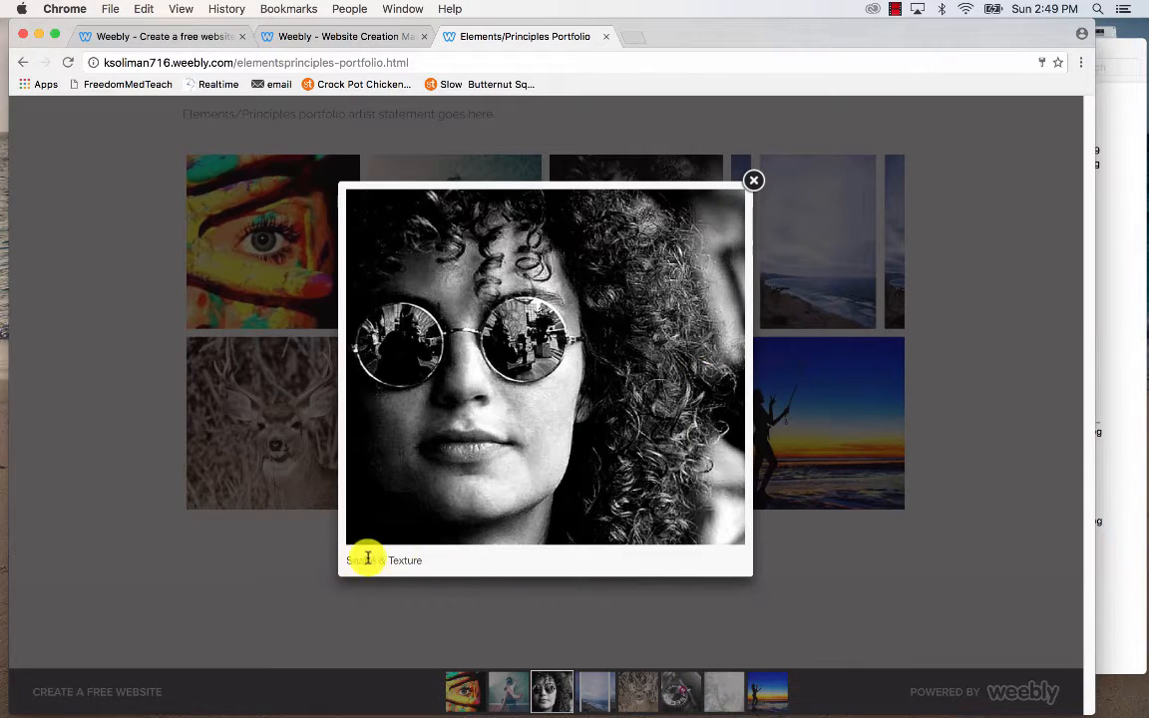
{"action": "left_click", "coordinate": [758, 179]}
{"action": "scroll", "coordinate": [758, 179], "scroll_direction": "up", "scroll_amount": 5}
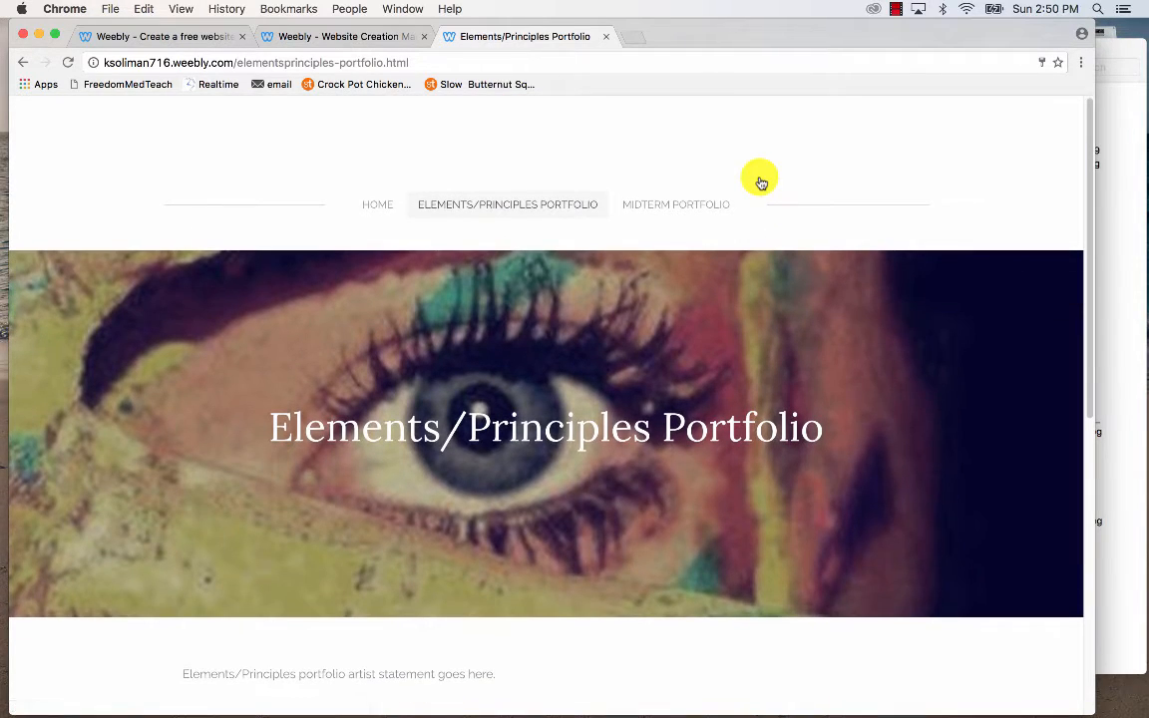
Switch back to the Weebly editor tab and close the Website Published! dialog.
{"action": "left_click", "coordinate": [390, 36]}
{"action": "left_click", "coordinate": [829, 309]}
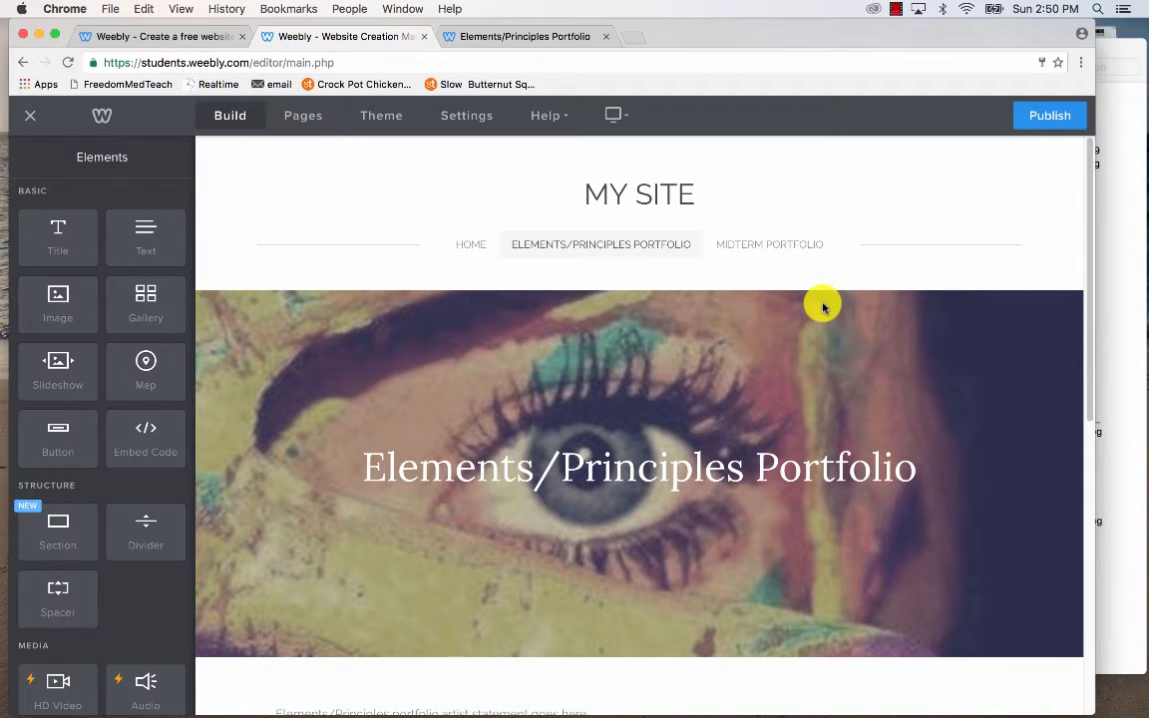
{"action": "scroll", "coordinate": [823, 307], "scroll_direction": "down", "scroll_amount": 5}
{"action": "scroll", "coordinate": [824, 307], "scroll_direction": "up", "scroll_amount": 5}
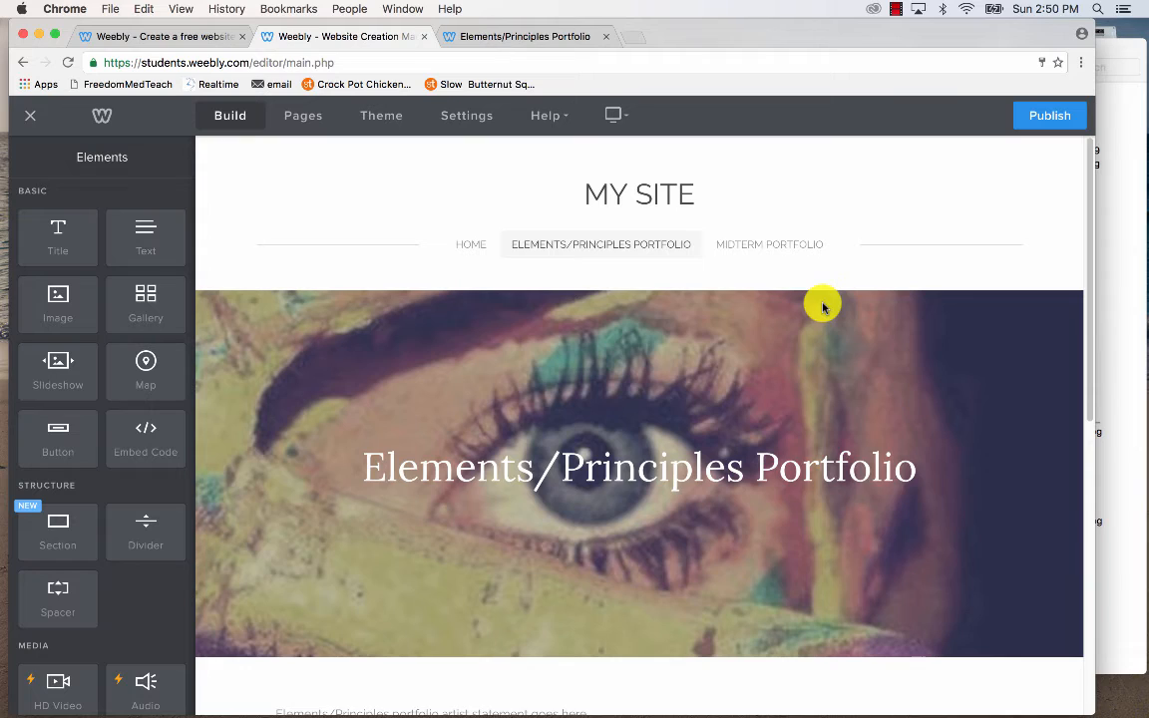